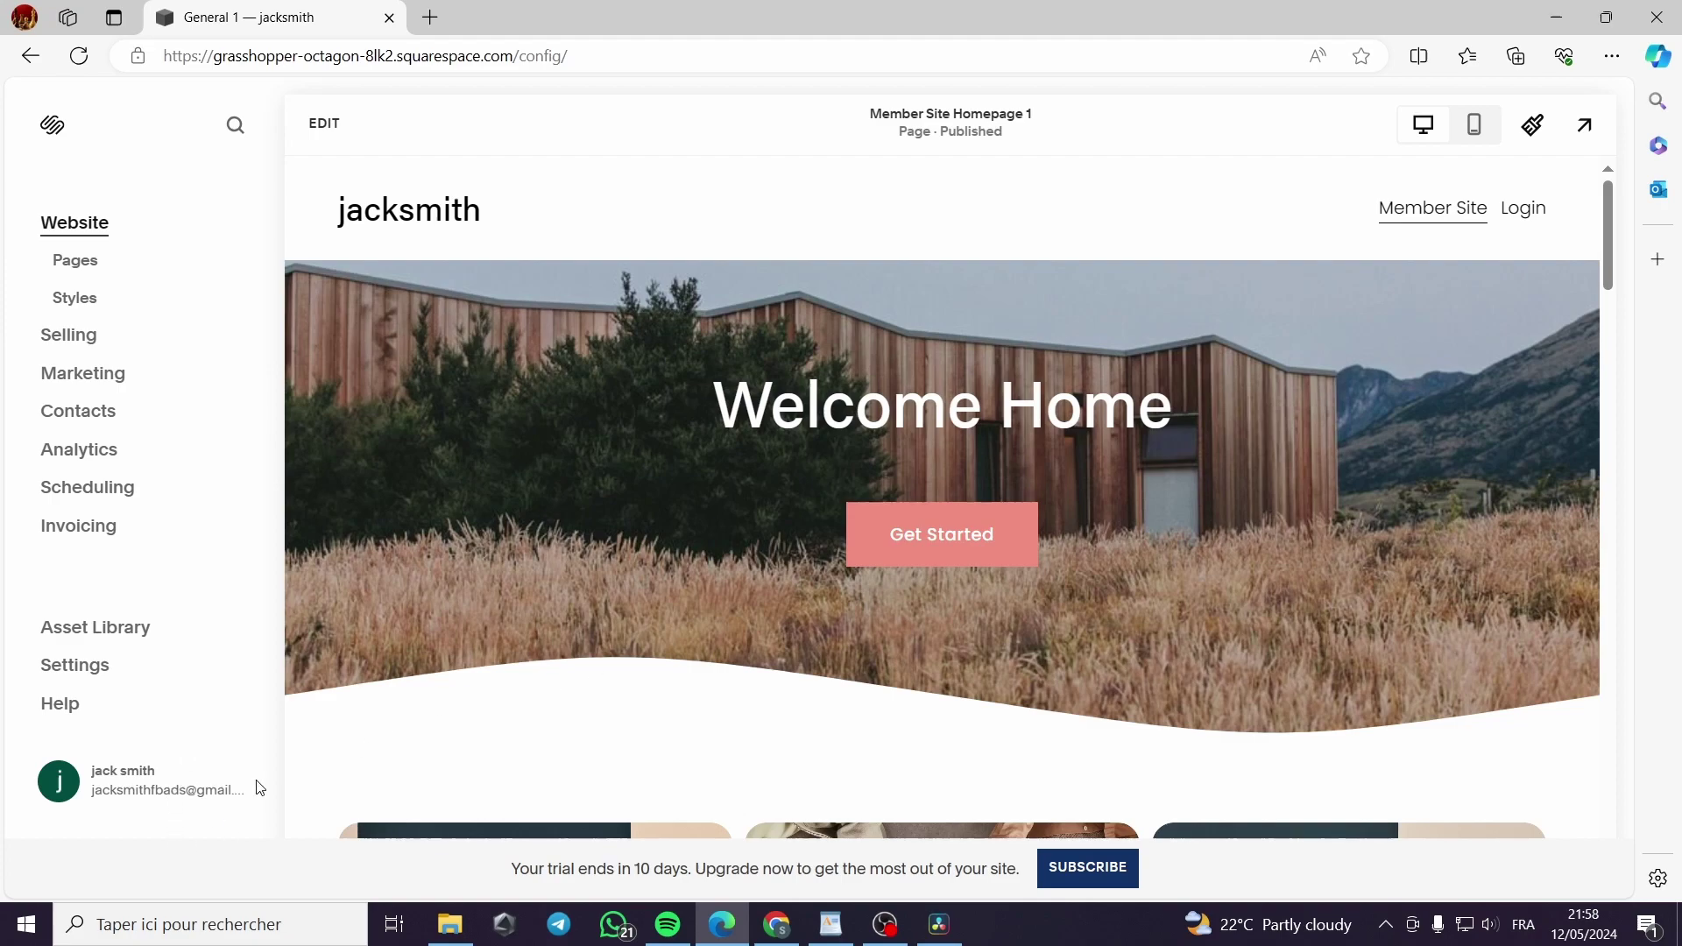
Load squarespace.com in the new Edge tab using the address bar autocomplete
{"action": "left_click", "coordinate": [429, 17]}
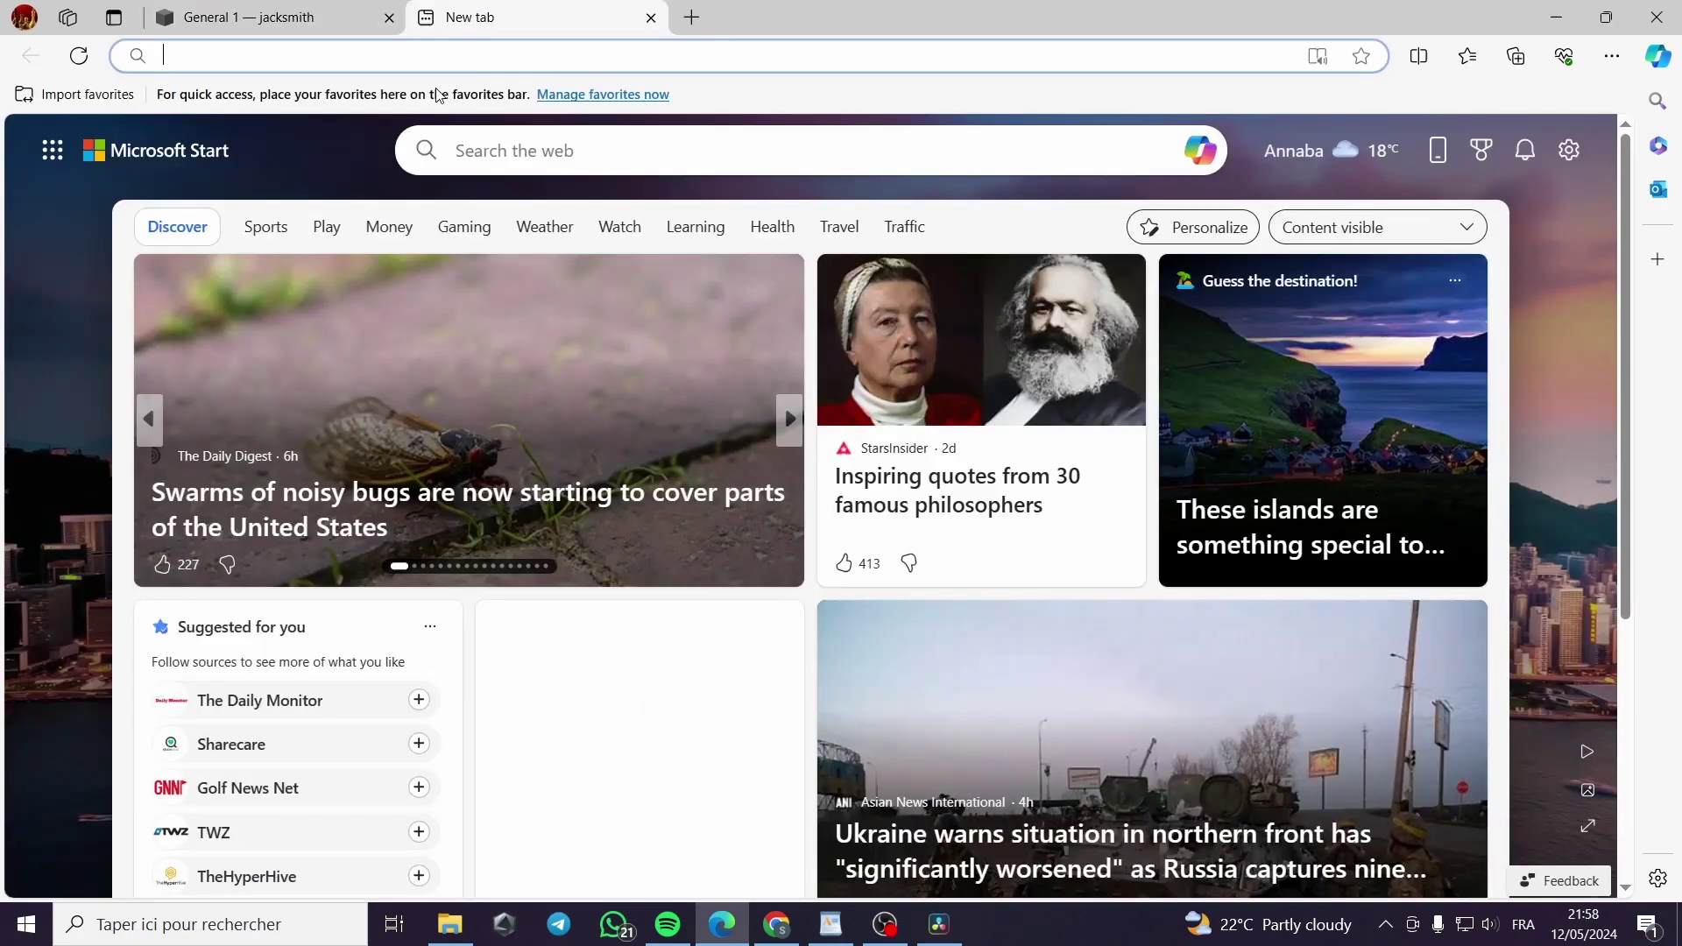
{"action": "type", "text": "squarespace"}
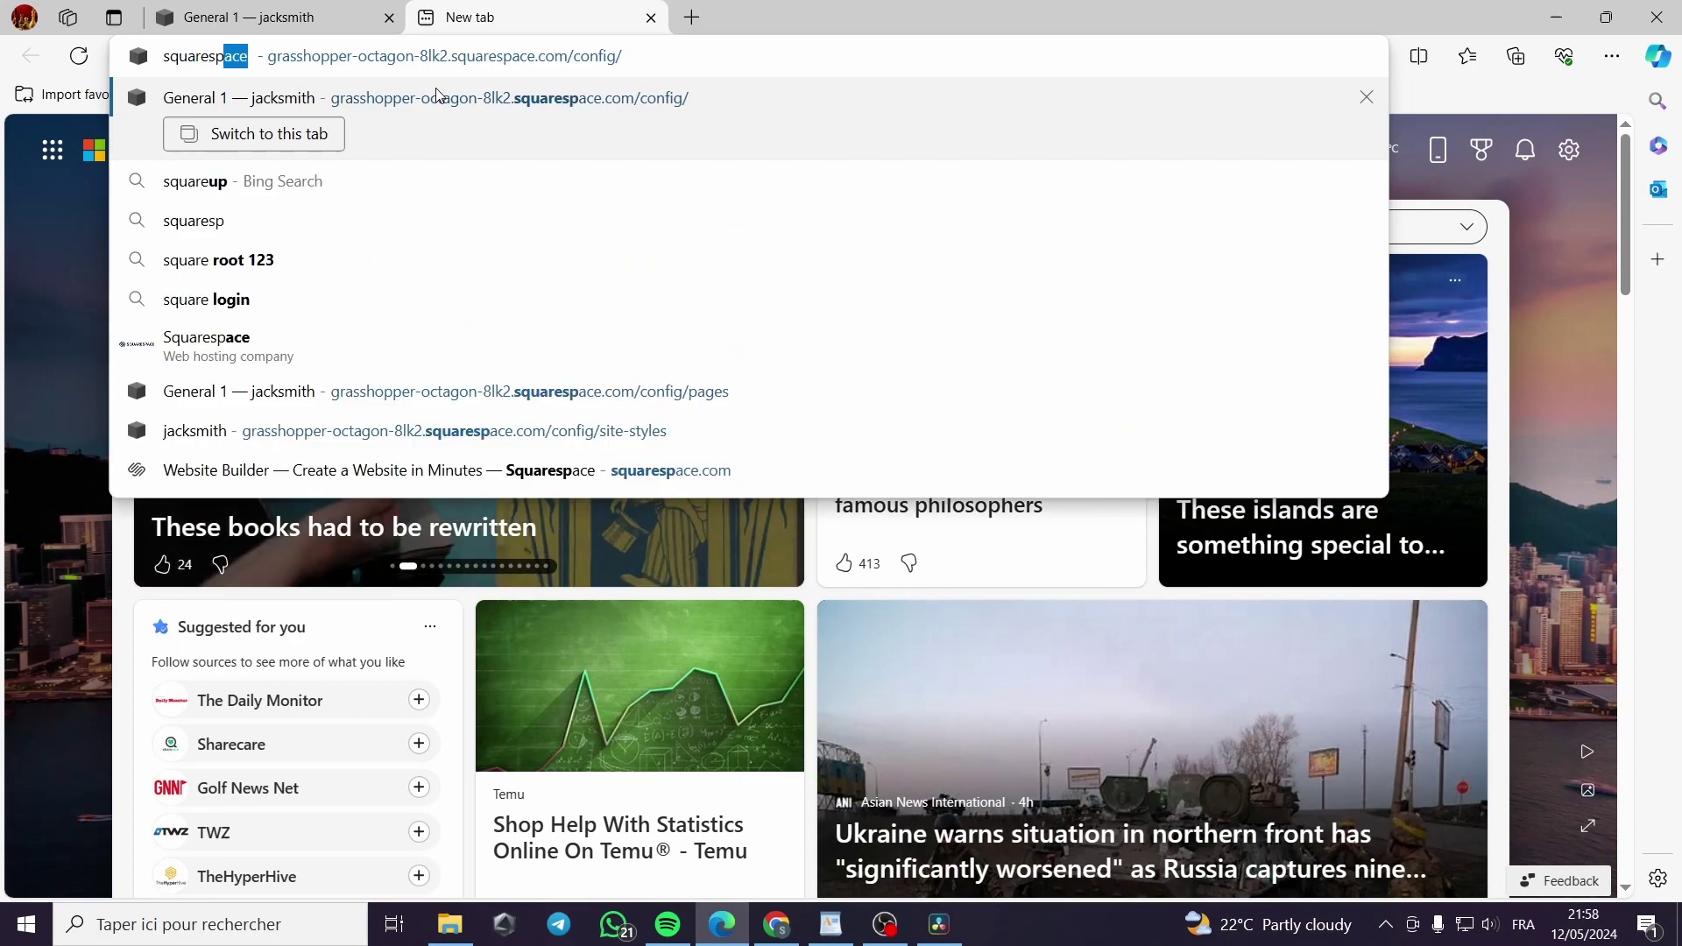
{"action": "type", "text": ".co"}
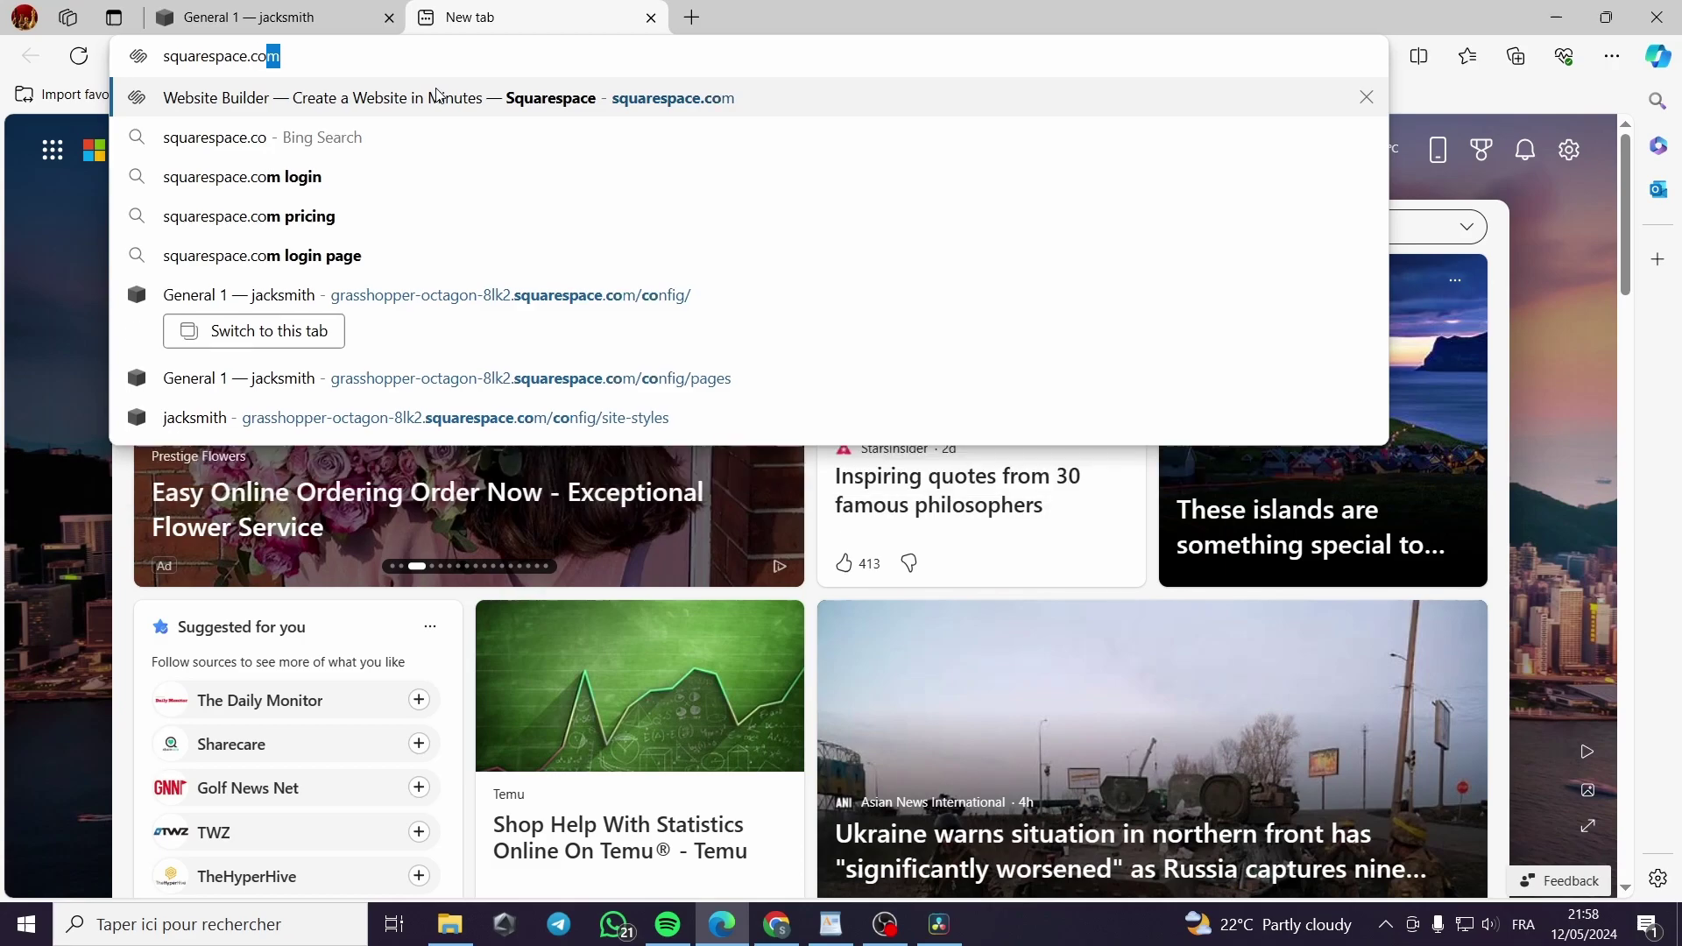
{"action": "key", "text": "Return"}
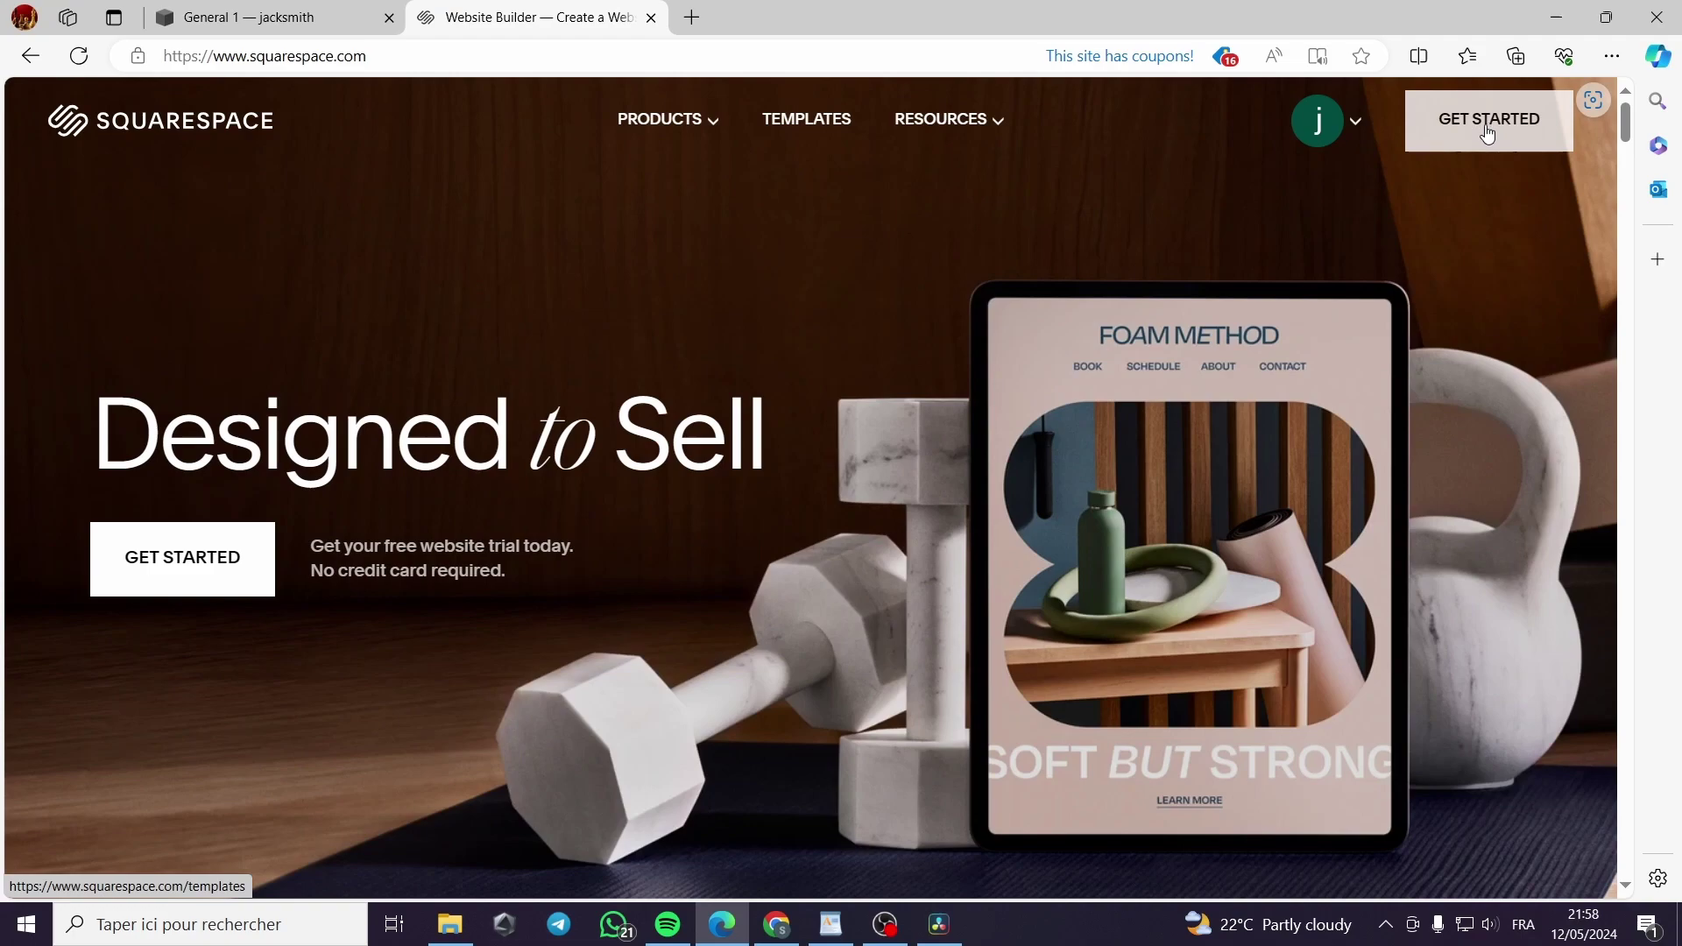
Glance at the account menu, then close the squarespace.com tab to return to the editor
{"action": "left_click", "coordinate": [1358, 124]}
{"action": "left_click", "coordinate": [1361, 132]}
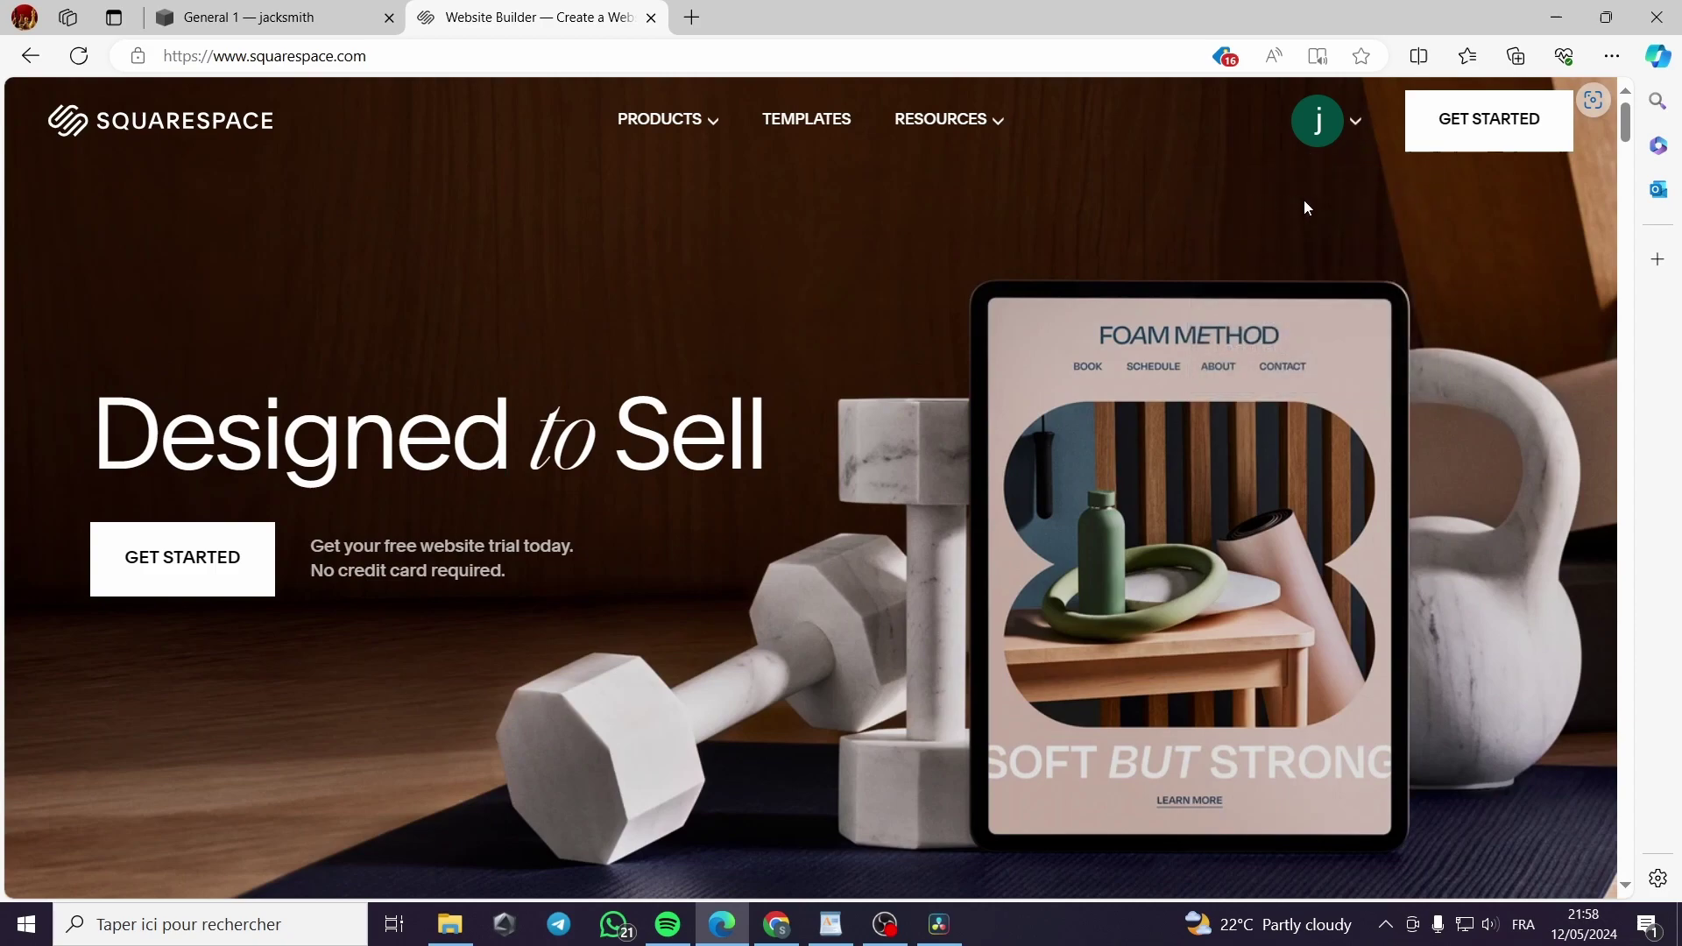
{"action": "left_click", "coordinate": [650, 18]}
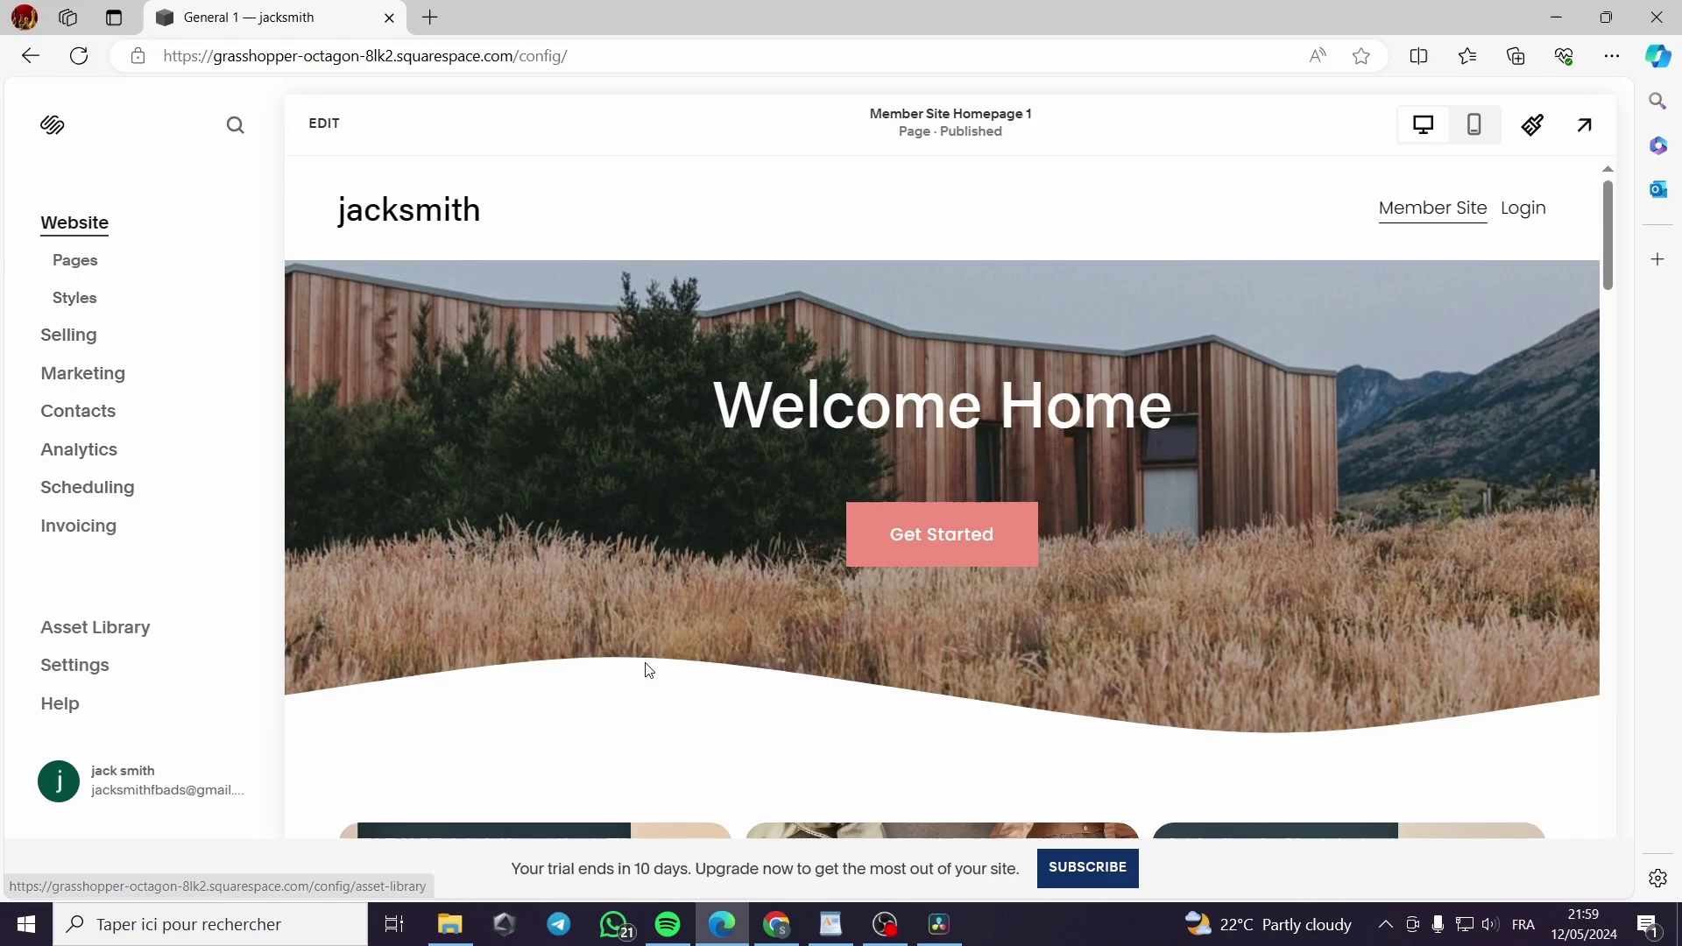
Scroll down and back up through the Member Site Homepage 1 preview
{"action": "scroll", "coordinate": [996, 650], "scroll_direction": "down", "scroll_amount": 10}
{"action": "scroll", "coordinate": [1070, 668], "scroll_direction": "up", "scroll_amount": 10}
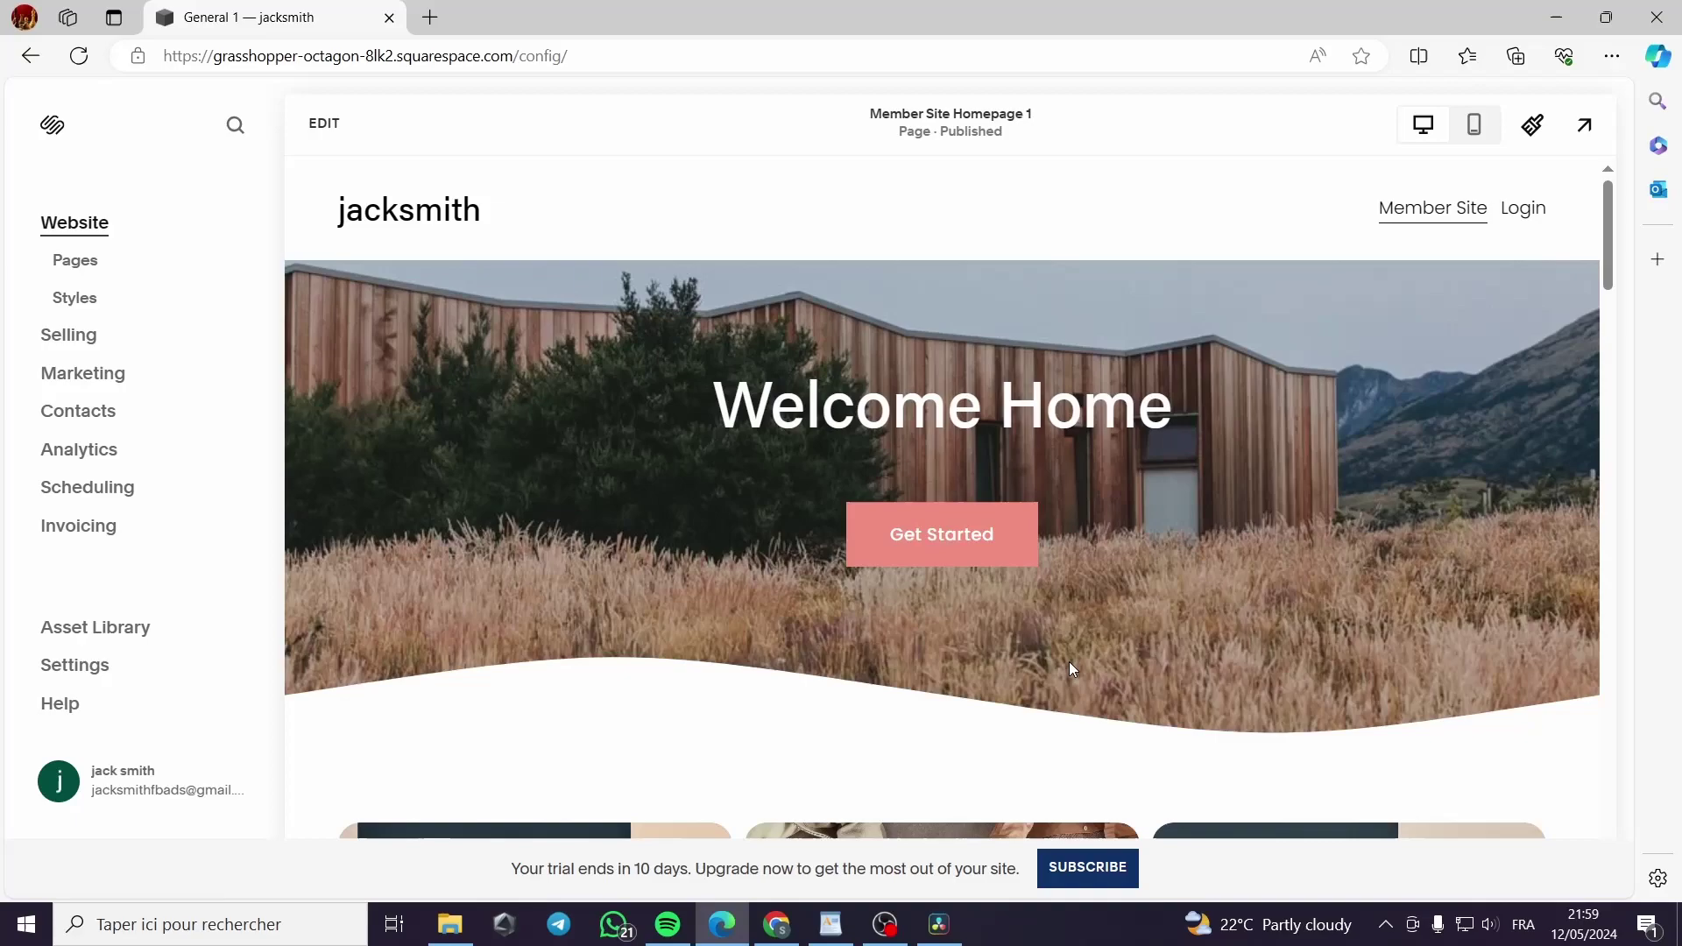
Open the Pages panel and delete the existing Member Site, confirming the deletion
{"action": "left_click", "coordinate": [68, 262]}
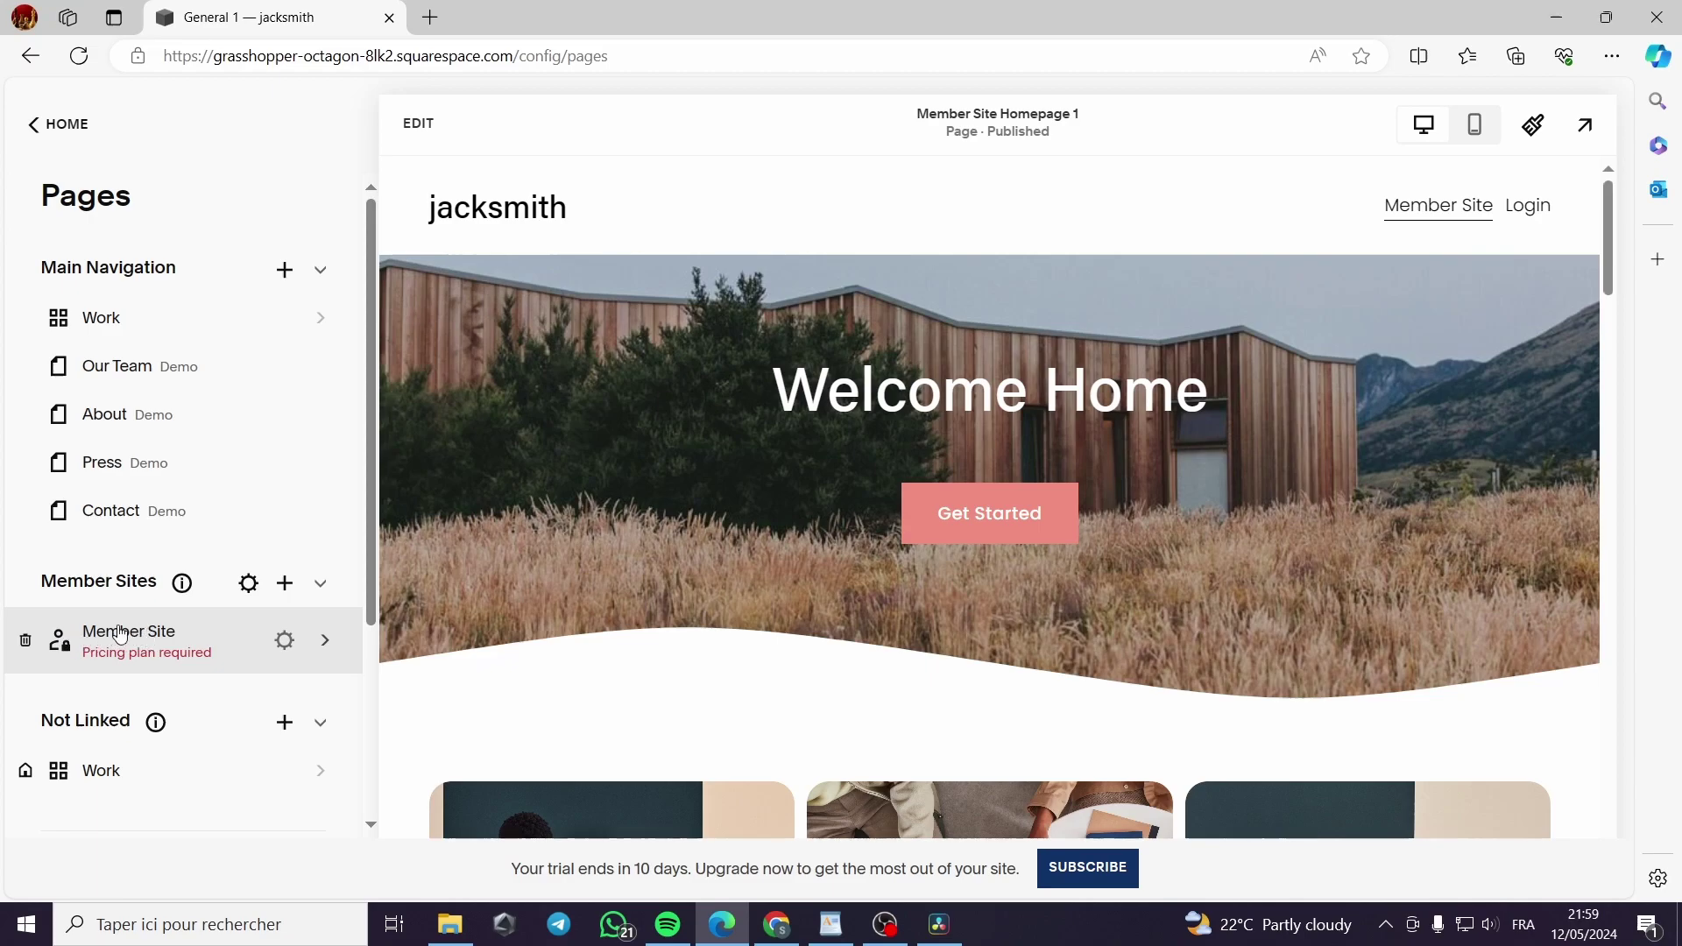
{"action": "left_click", "coordinate": [23, 644]}
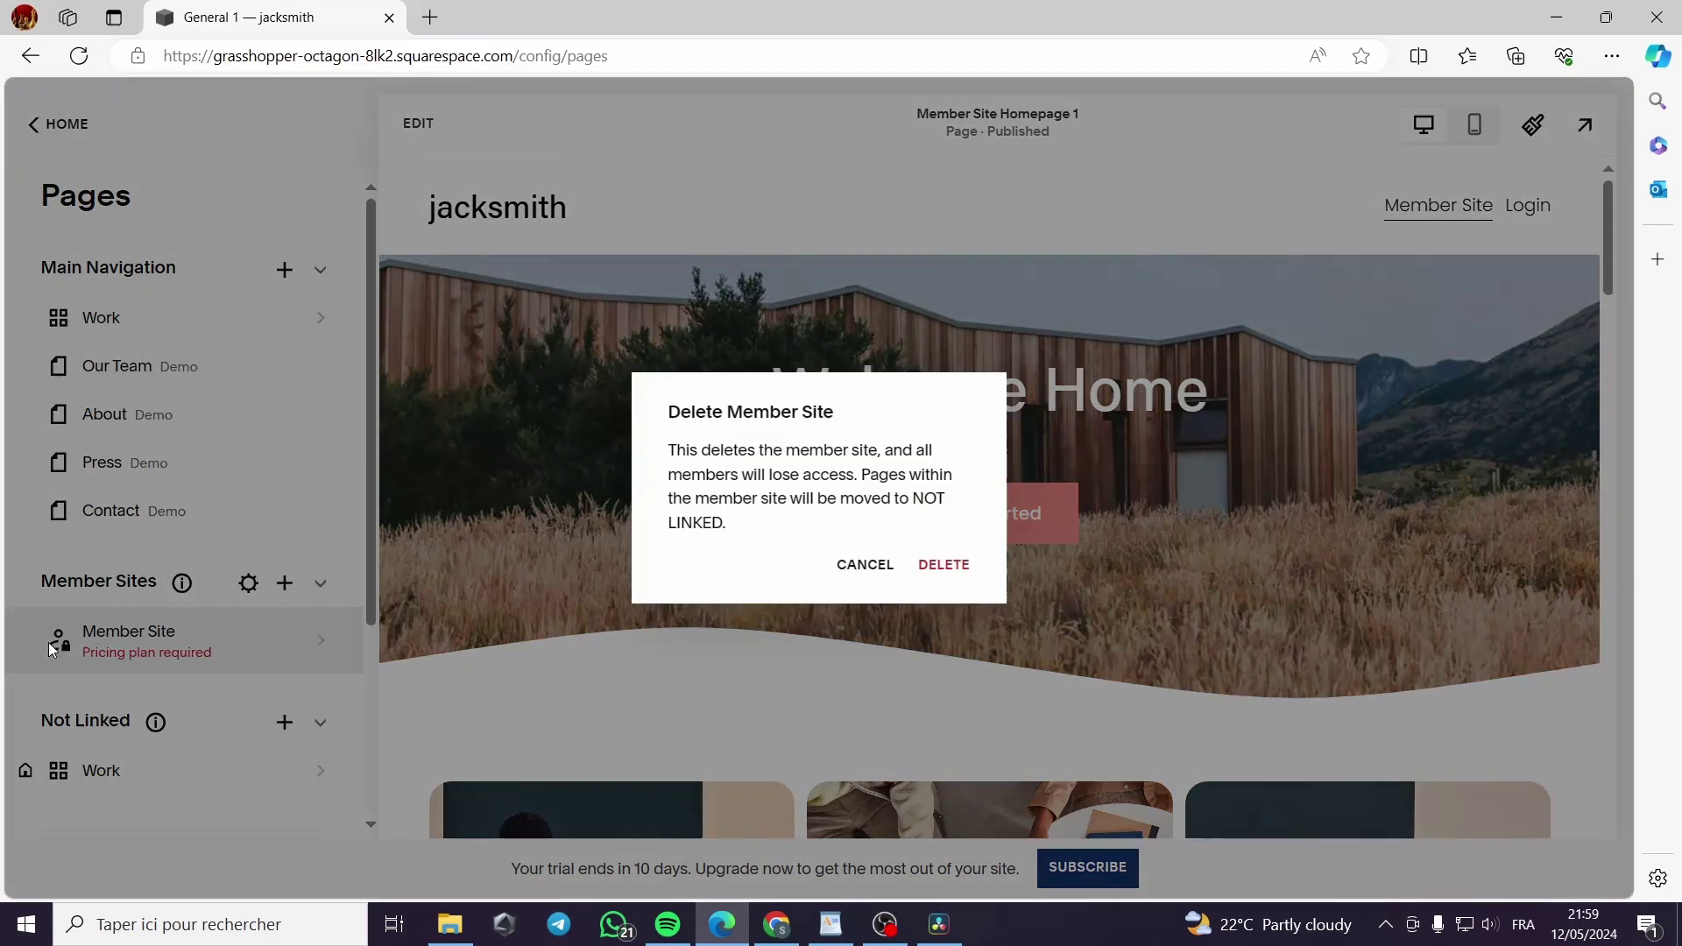
{"action": "left_click", "coordinate": [947, 570]}
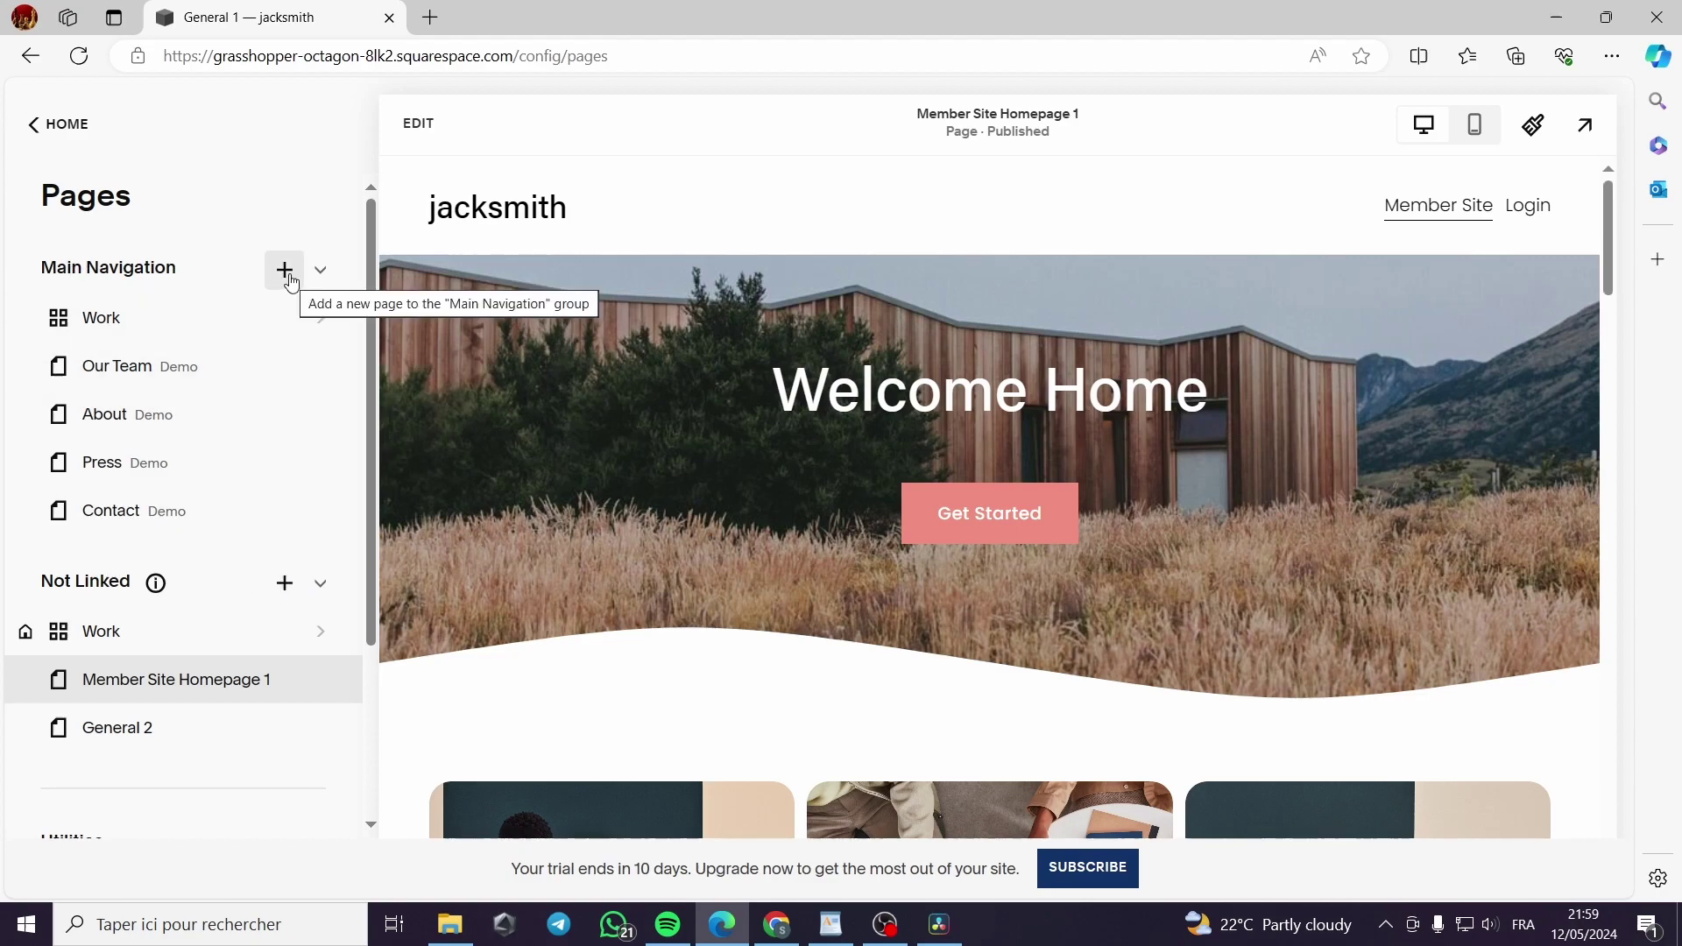
Add a Member Site page to Main Navigation from the More section of the add menu
{"action": "left_click", "coordinate": [286, 272]}
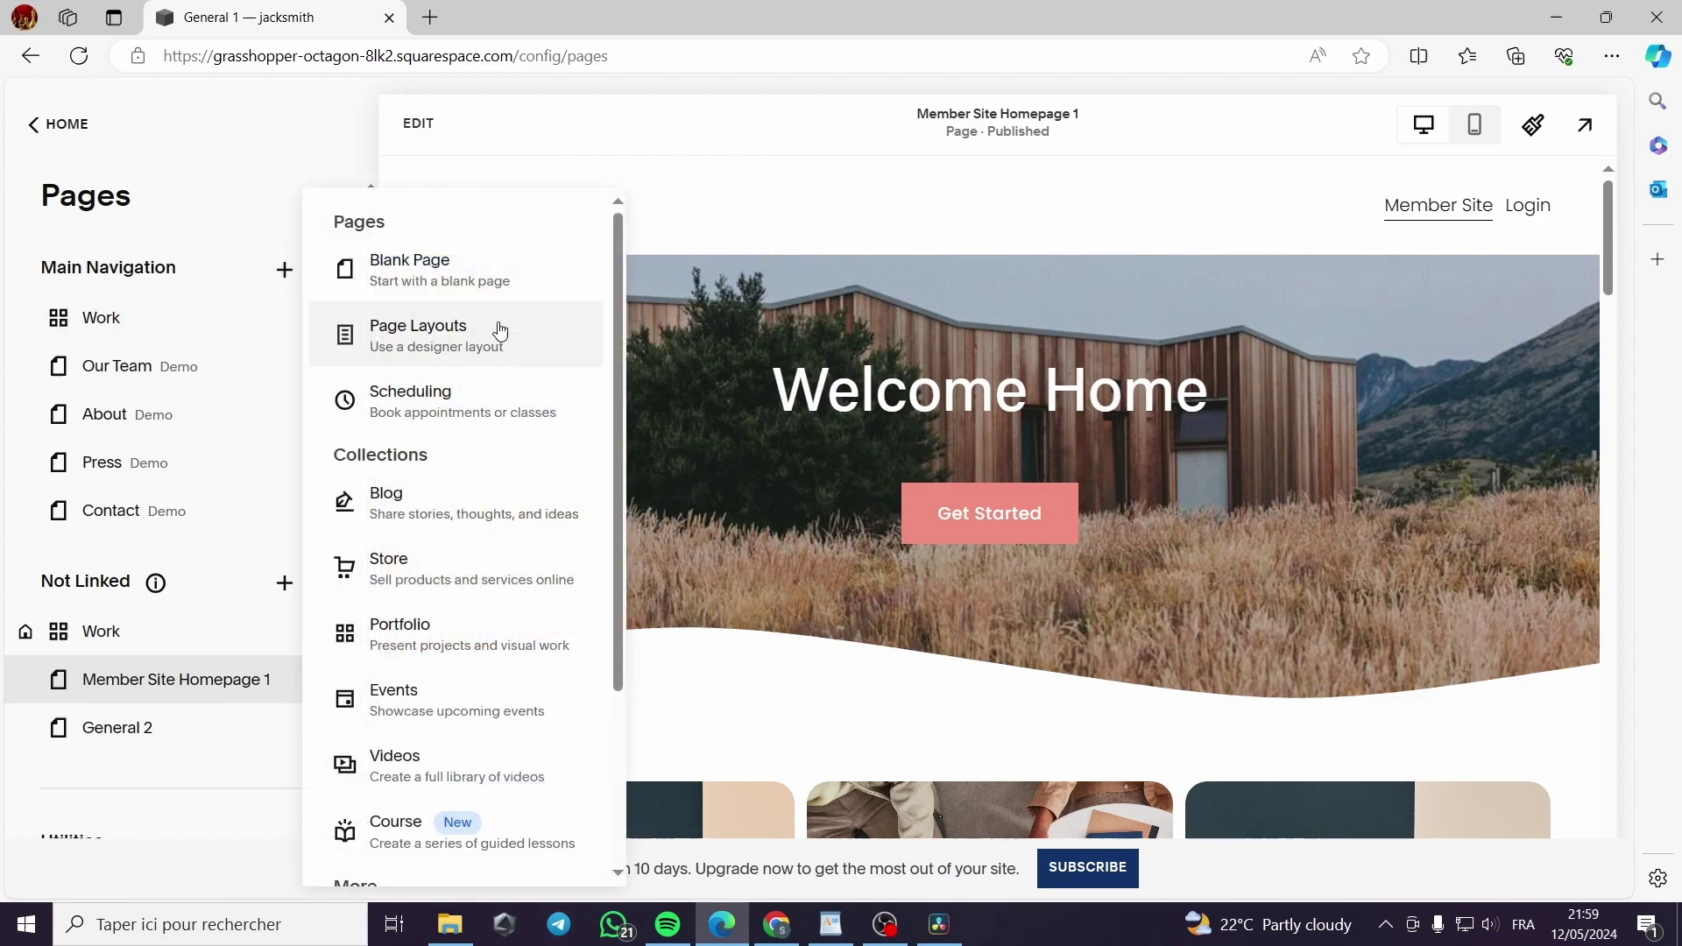
{"action": "scroll", "coordinate": [477, 275], "scroll_direction": "down", "scroll_amount": 3}
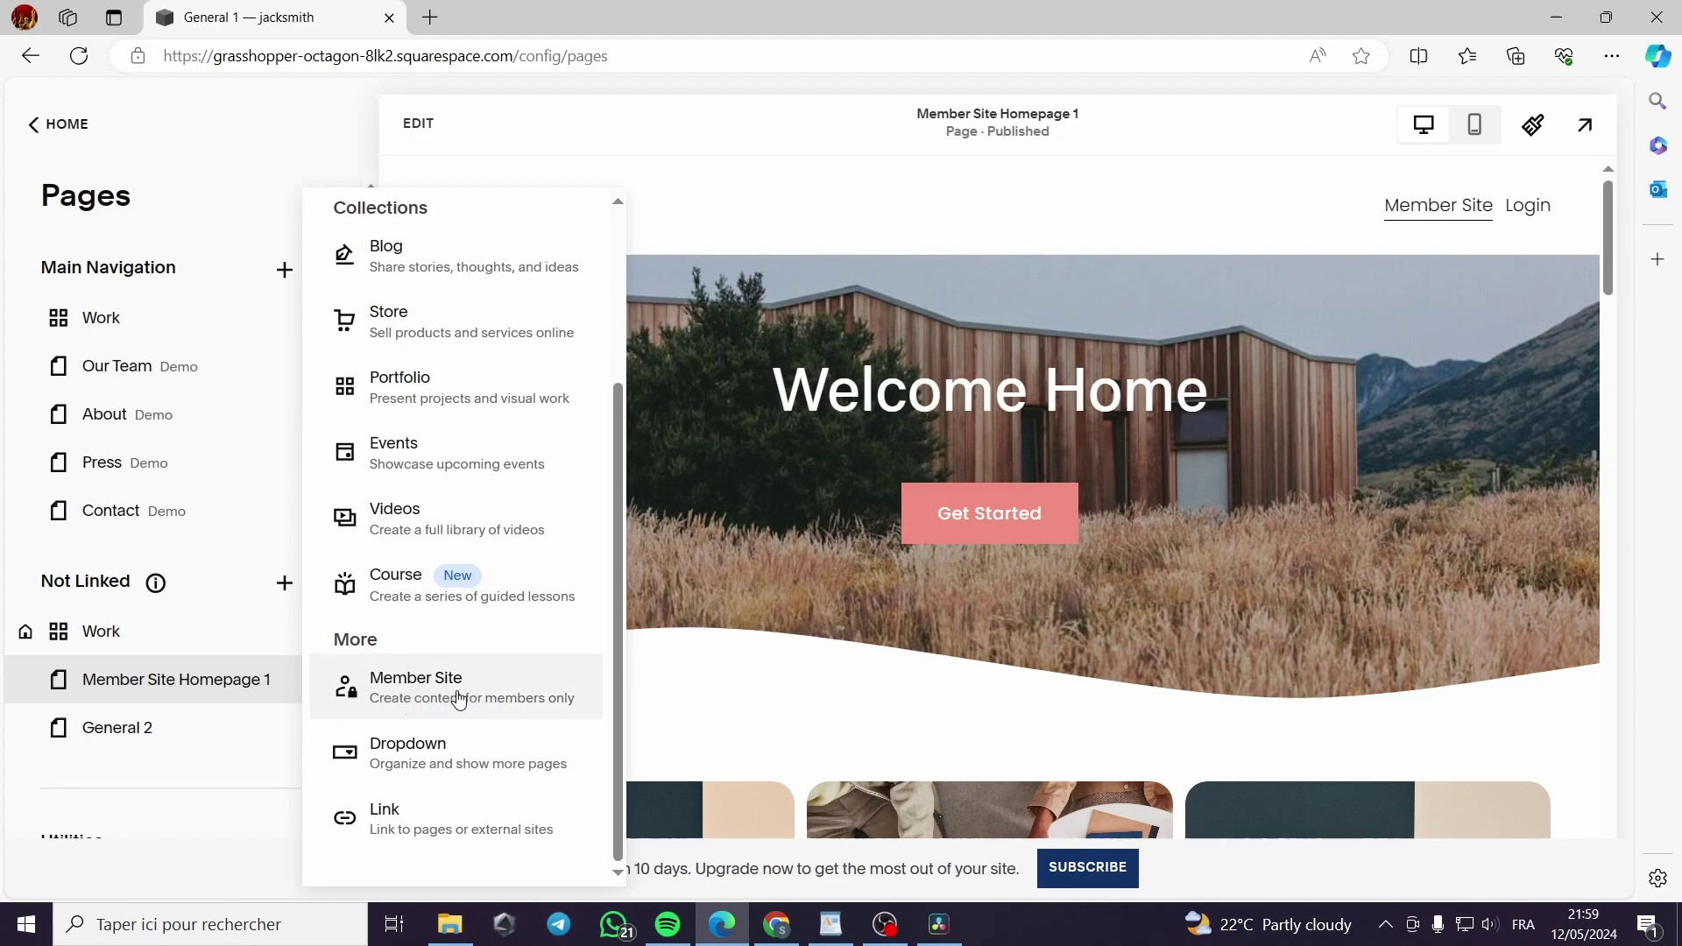
{"action": "left_click", "coordinate": [459, 697]}
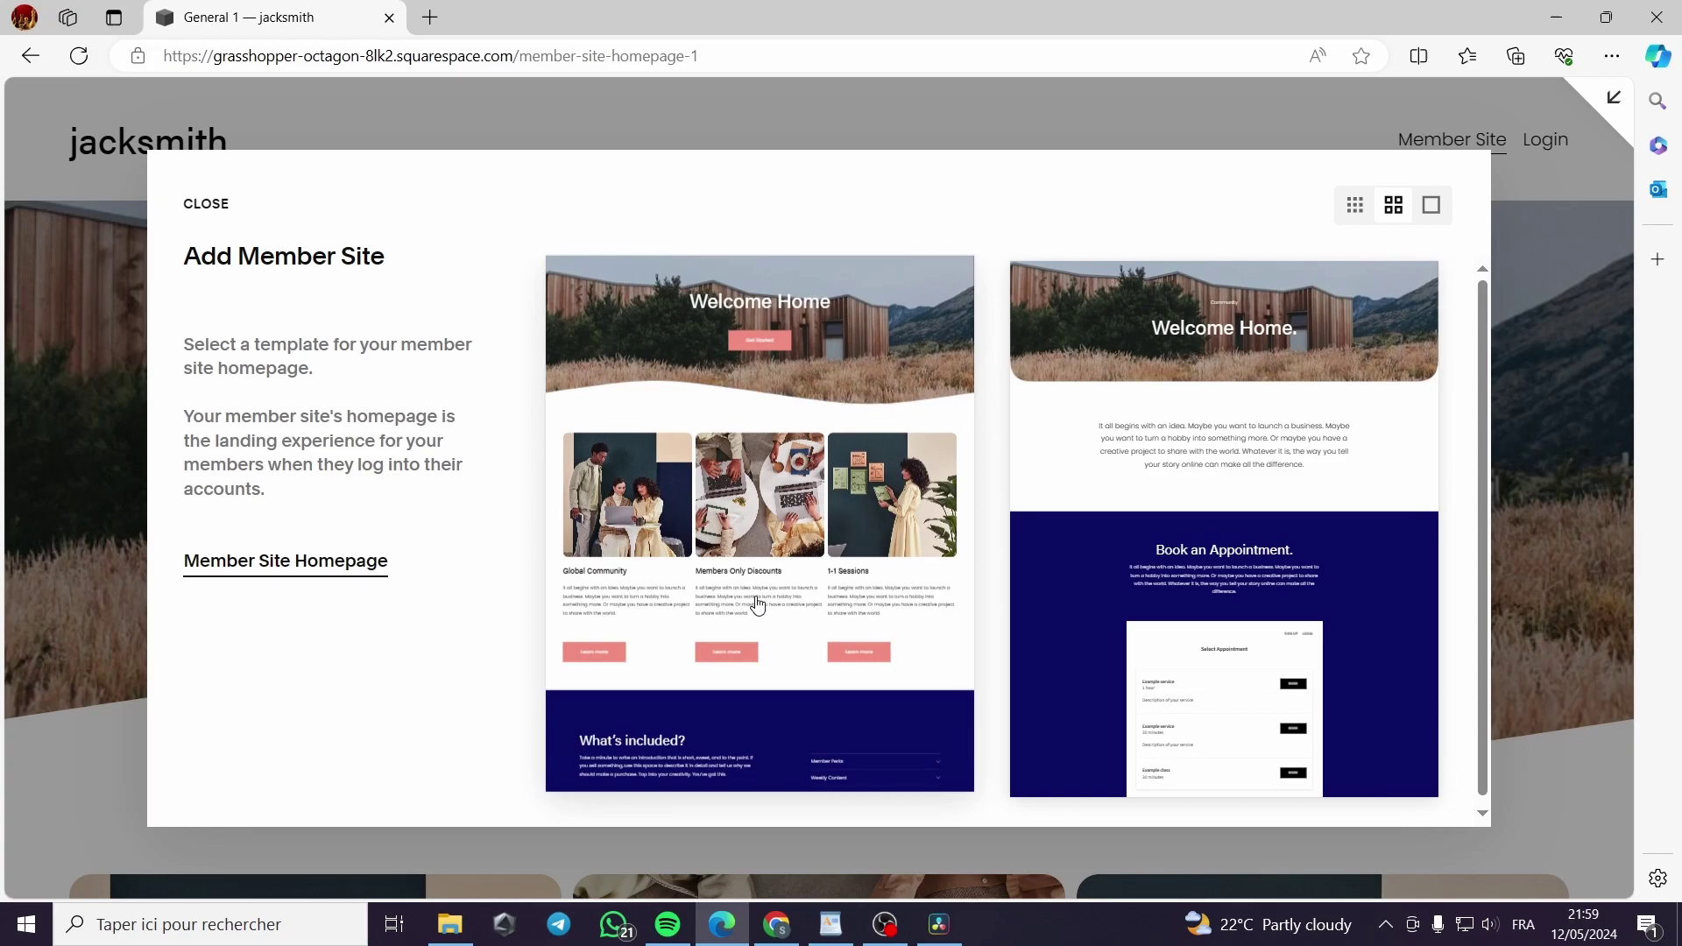
Use the left Member Site Homepage template, rename the site to 'Jack members' and open it
{"action": "left_click", "coordinate": [746, 430]}
{"action": "scroll", "coordinate": [876, 517], "scroll_direction": "down", "scroll_amount": 5}
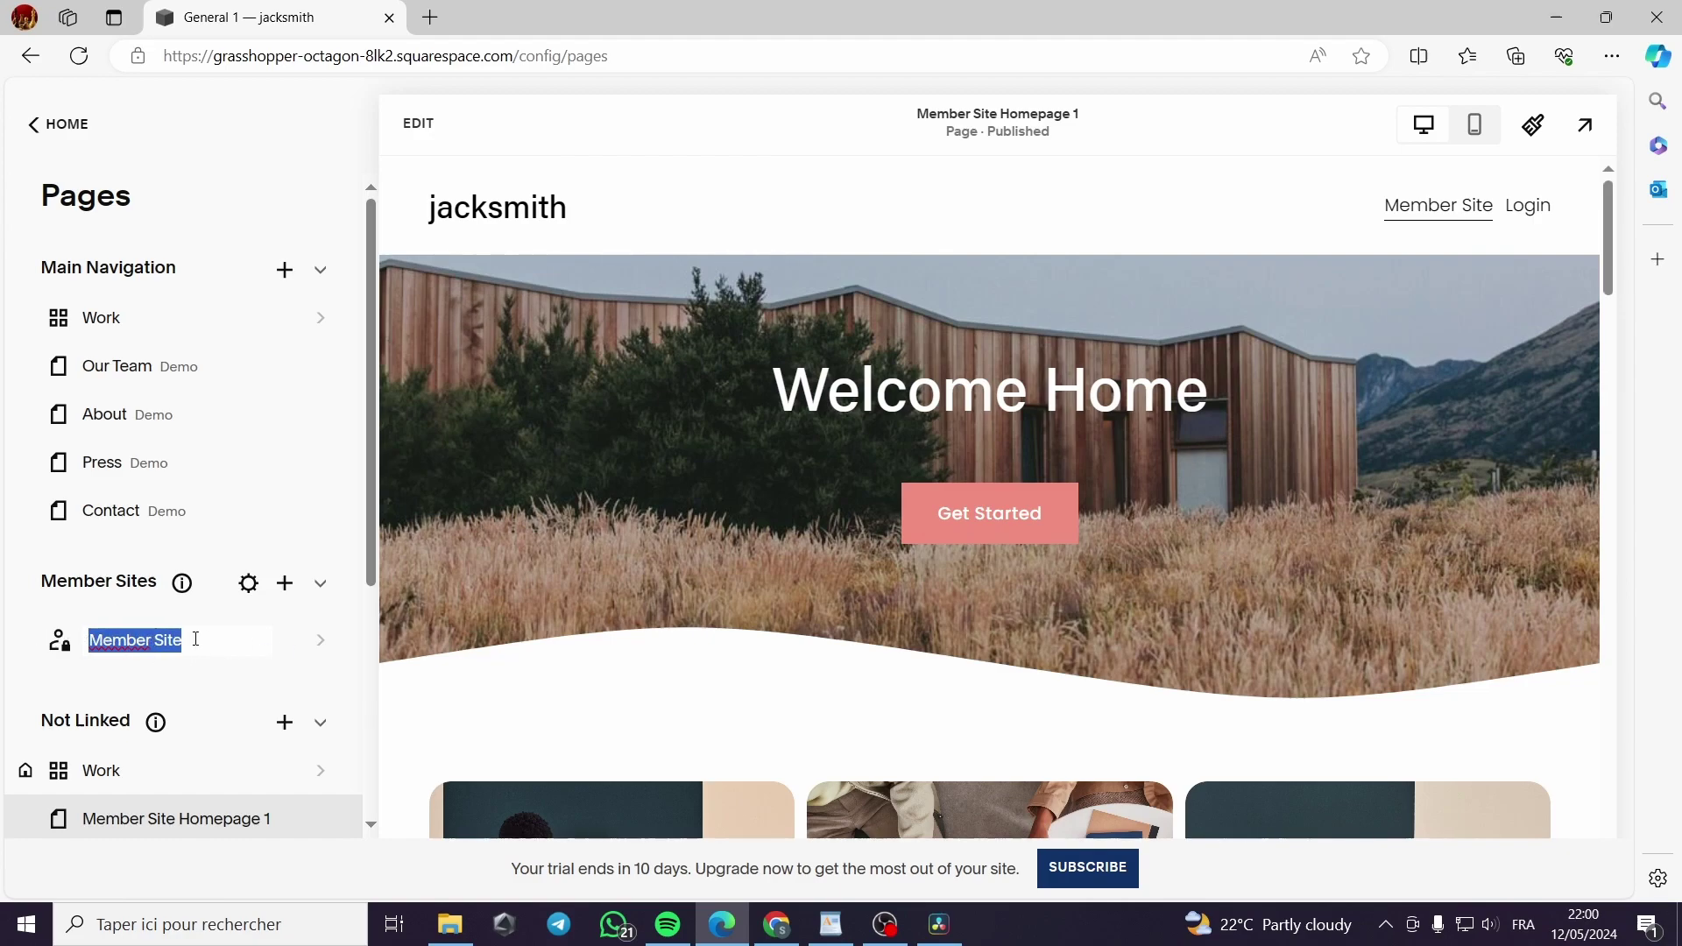
{"action": "left_click_drag", "start_coordinate": [198, 641], "coordinate": [94, 633]}
{"action": "type", "text": "Jack members"}
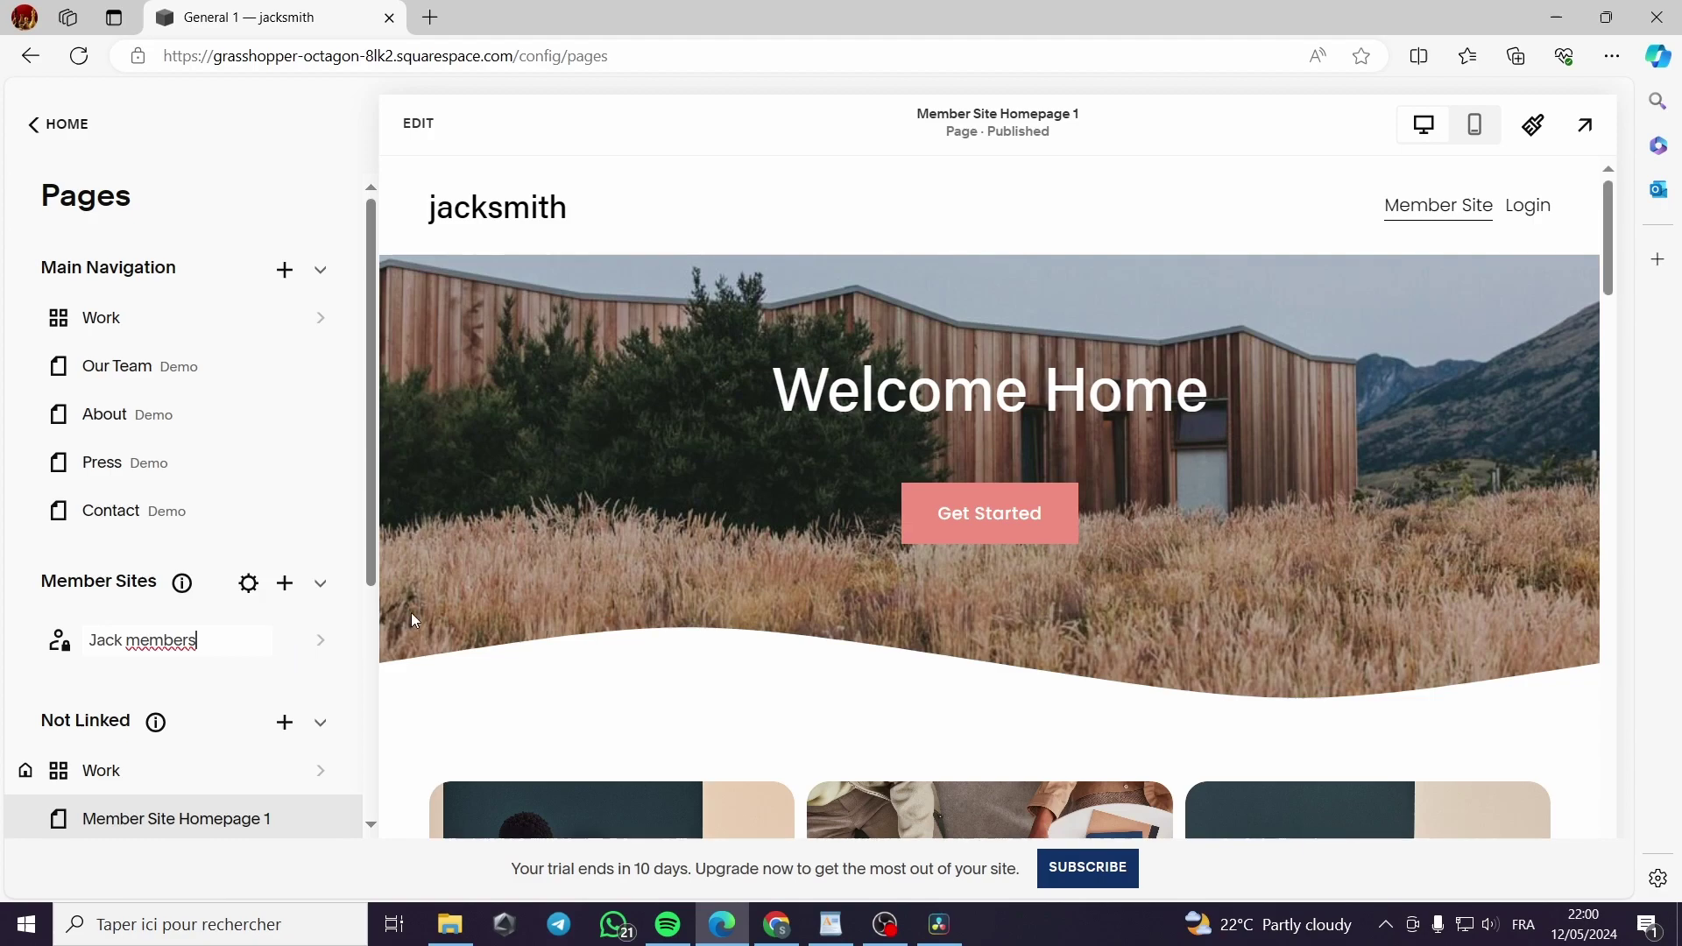
{"action": "left_click", "coordinate": [334, 648]}
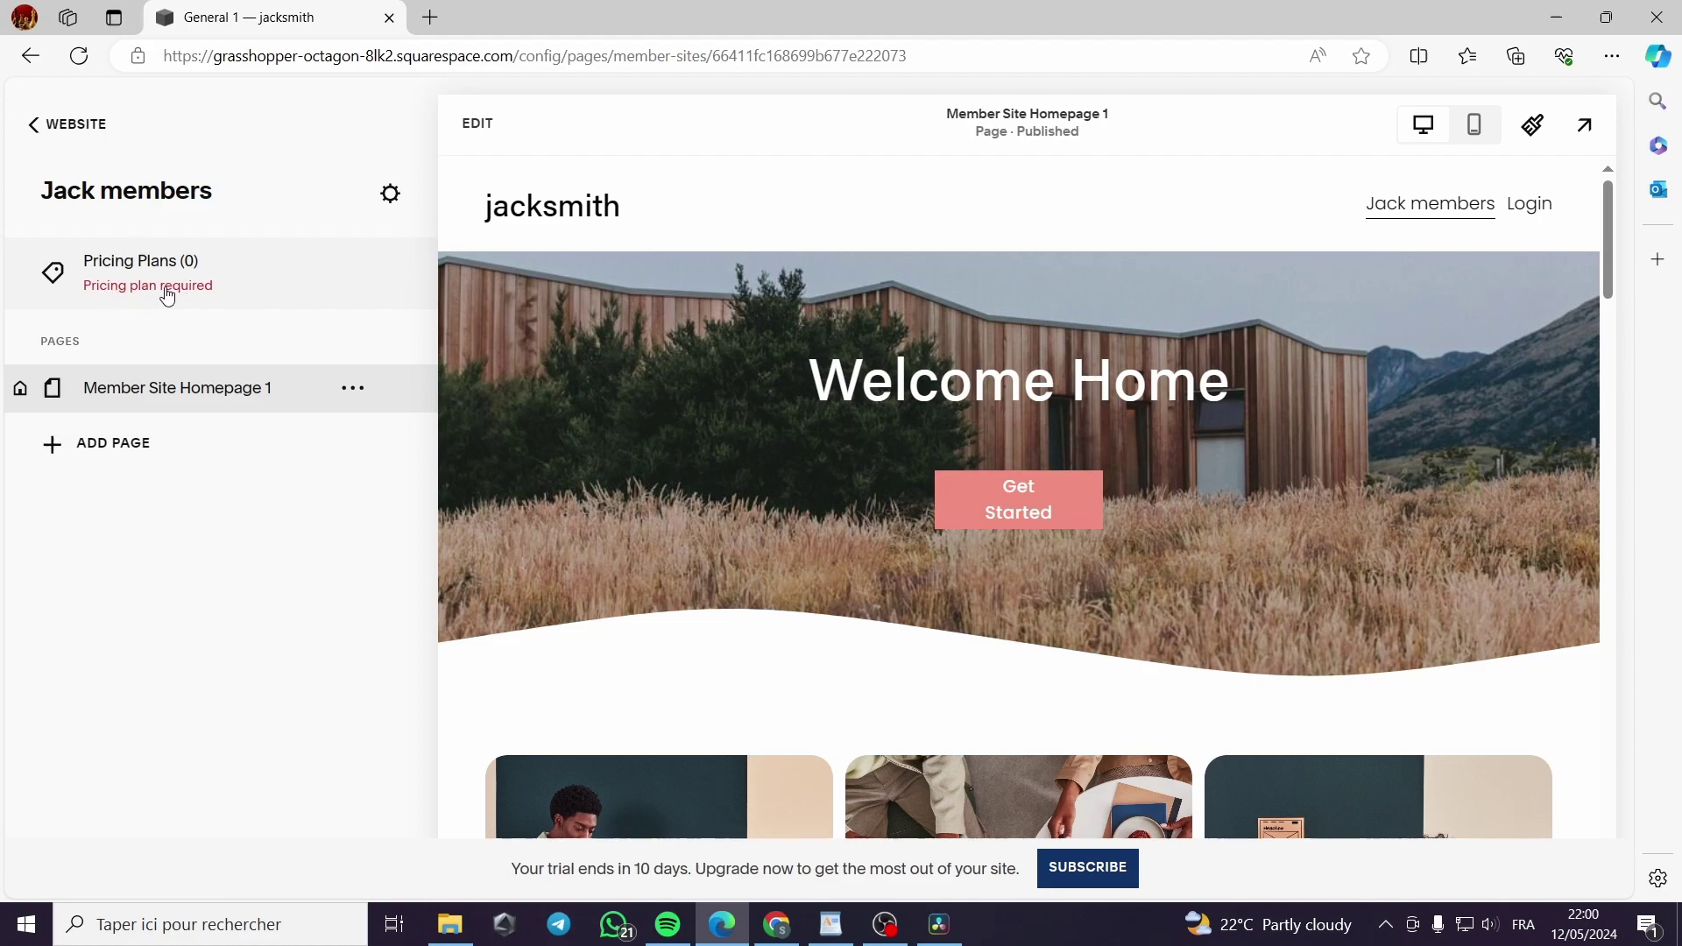
Open Pricing Plans (0) for the Jack members site
{"action": "left_click", "coordinate": [166, 297]}
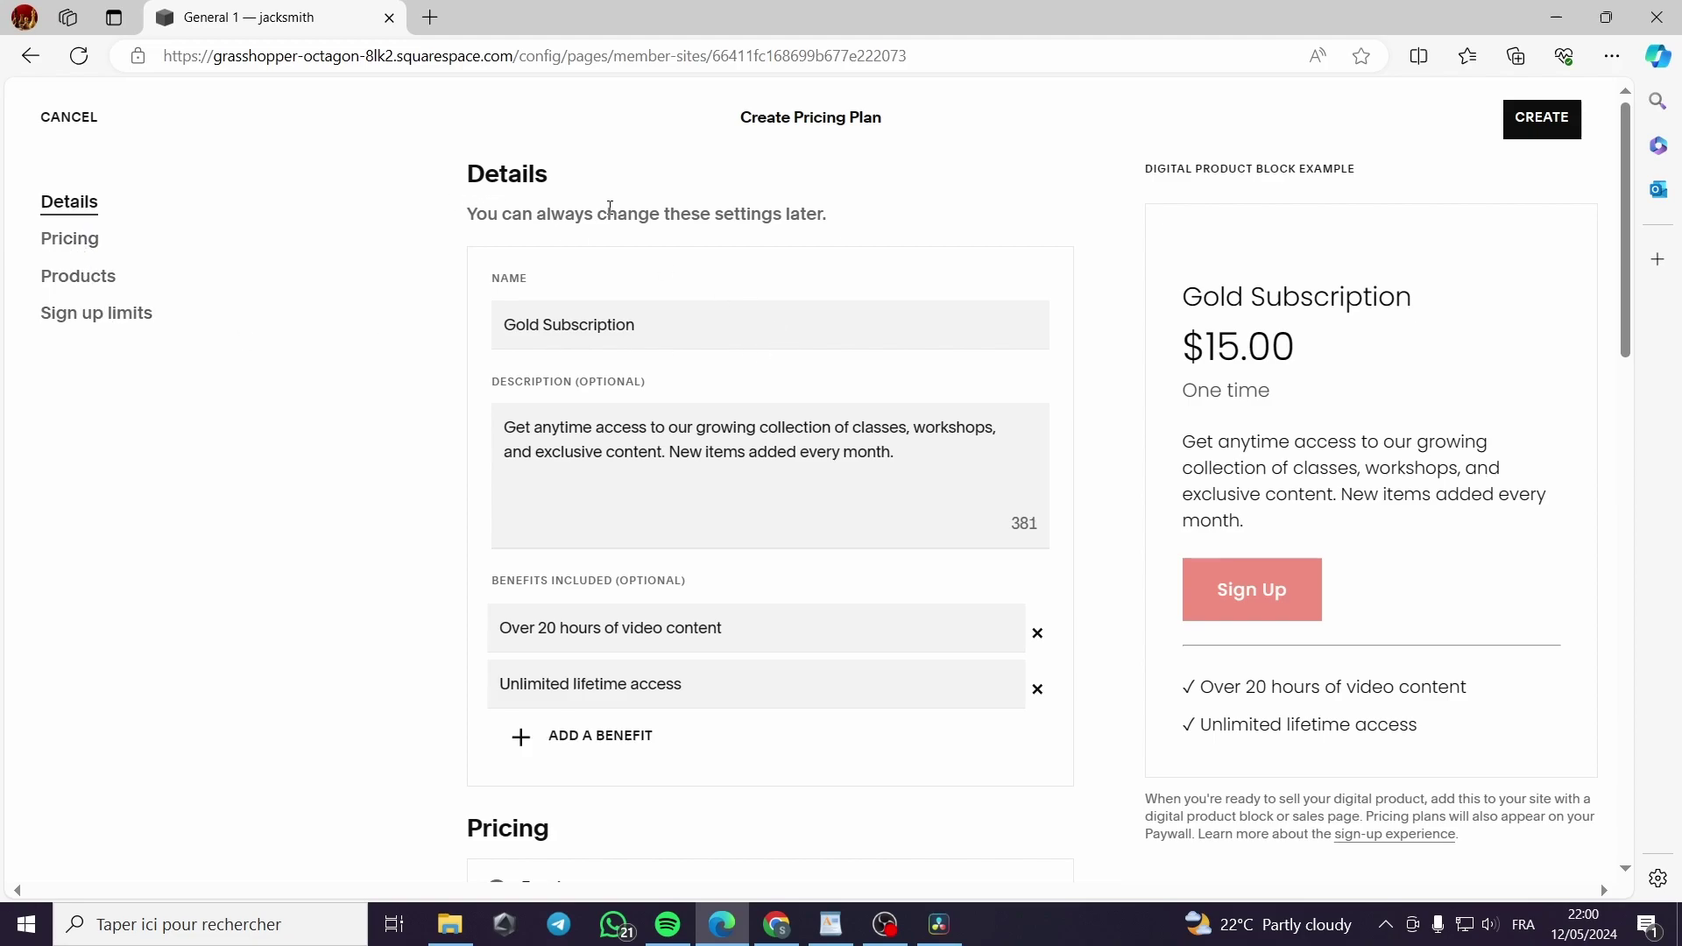
Change the plan name from 'Gold Subscription' to 'Gold Plan' and place the cursor in the description
{"action": "left_click", "coordinate": [685, 329]}
{"action": "double_click", "coordinate": [548, 326]}
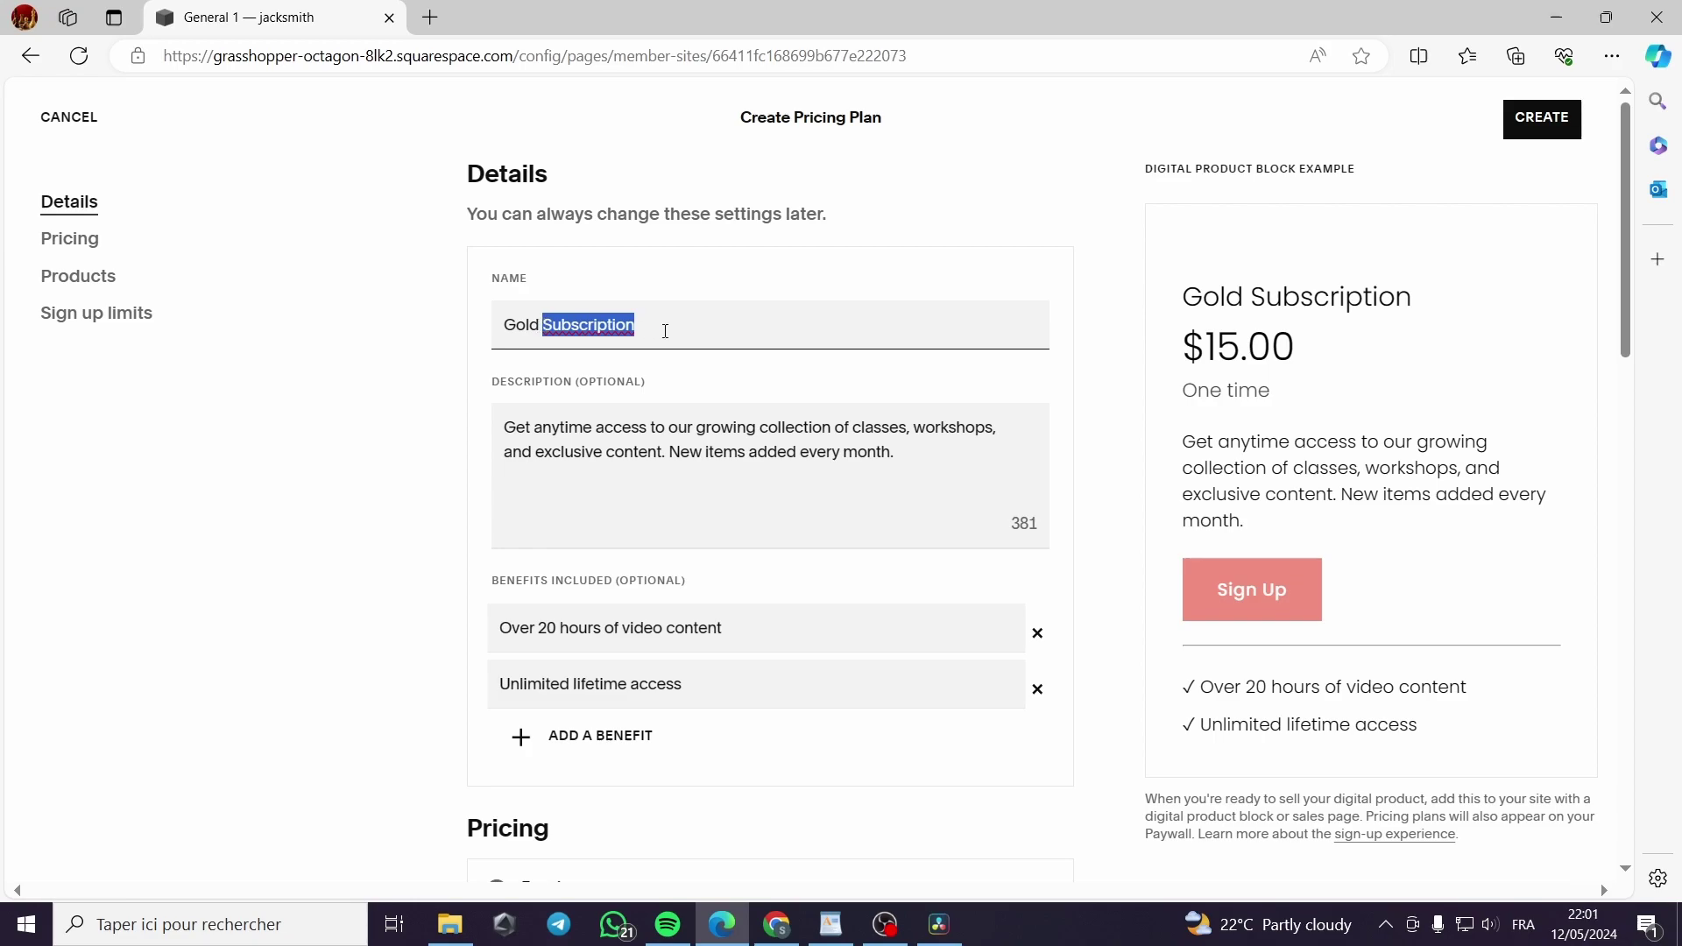
{"action": "key", "text": "BackSpace"}
{"action": "type", "text": "Pla"}
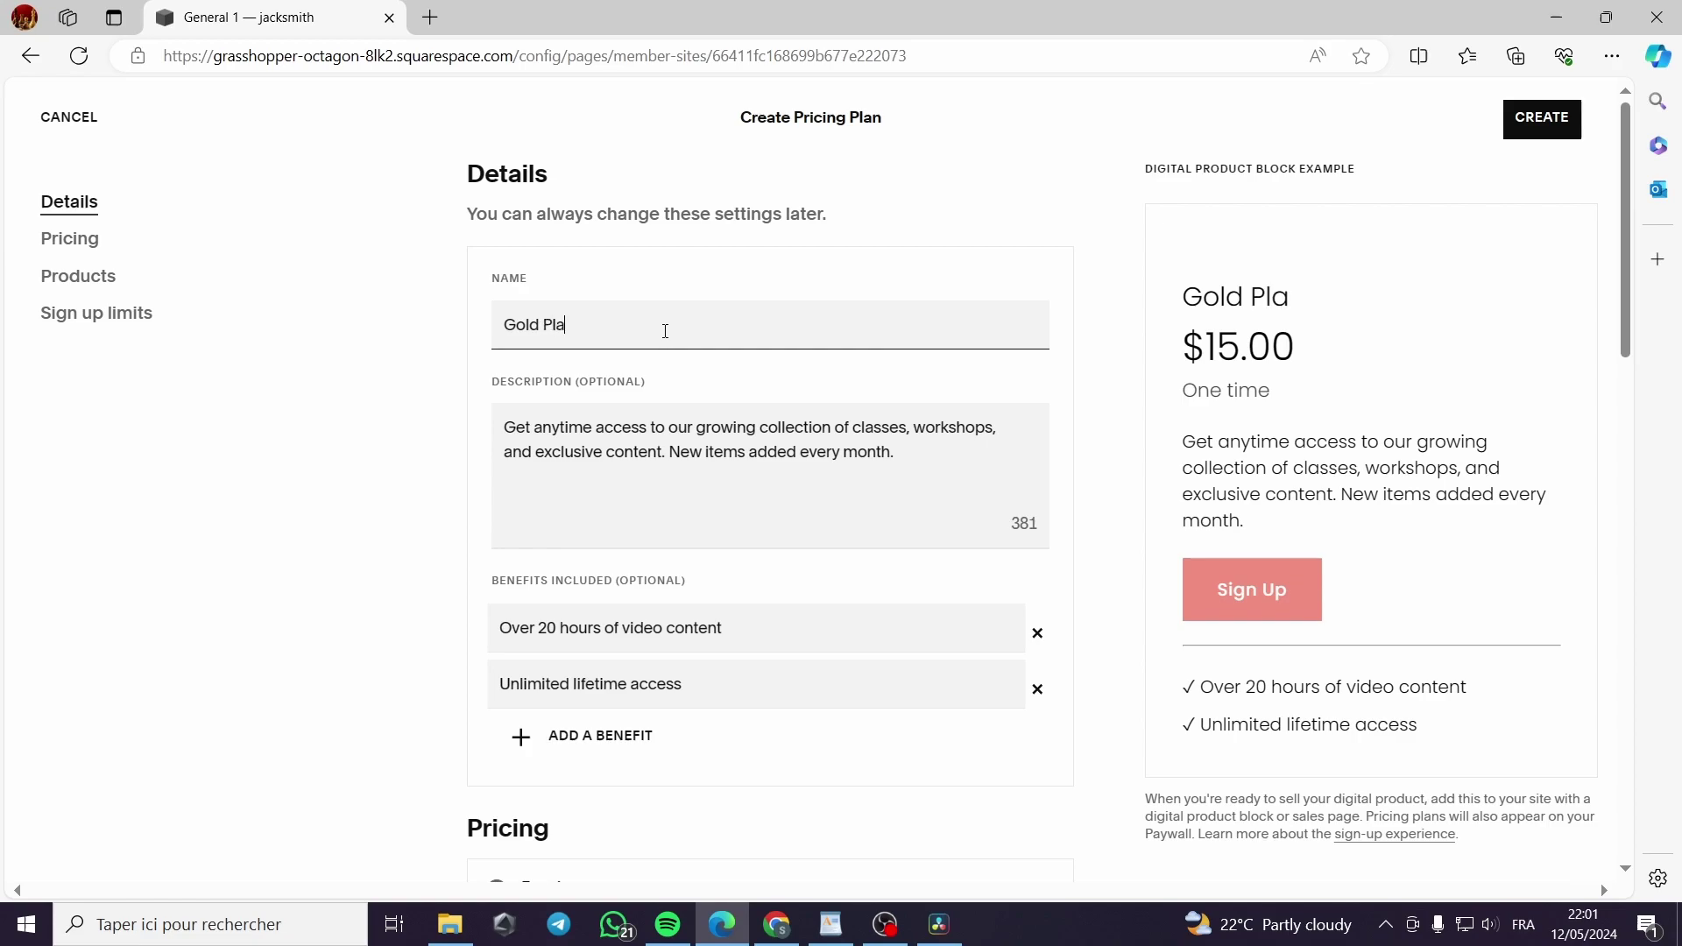
{"action": "type", "text": "n"}
{"action": "mouse_move", "coordinate": [508, 430]}
{"action": "left_mouse_down"}
{"action": "mouse_move", "coordinate": [929, 465]}
{"action": "mouse_move", "coordinate": [504, 426]}
{"action": "left_mouse_up"}
{"action": "left_click", "coordinate": [922, 466]}
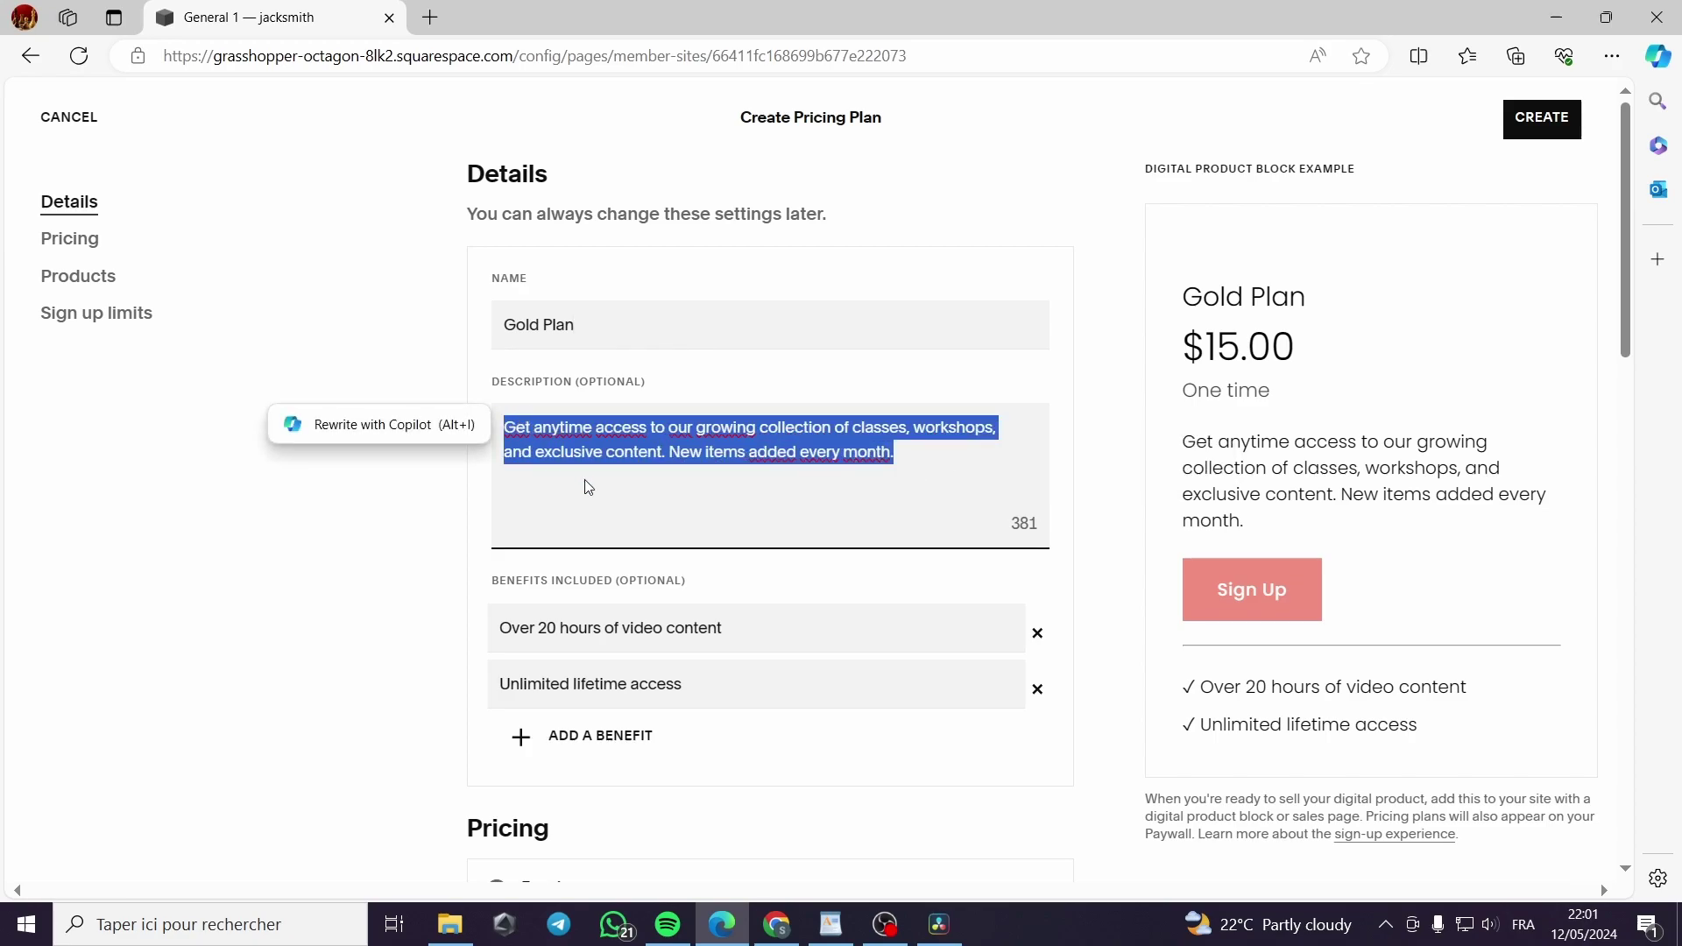
{"action": "left_click", "coordinate": [559, 459]}
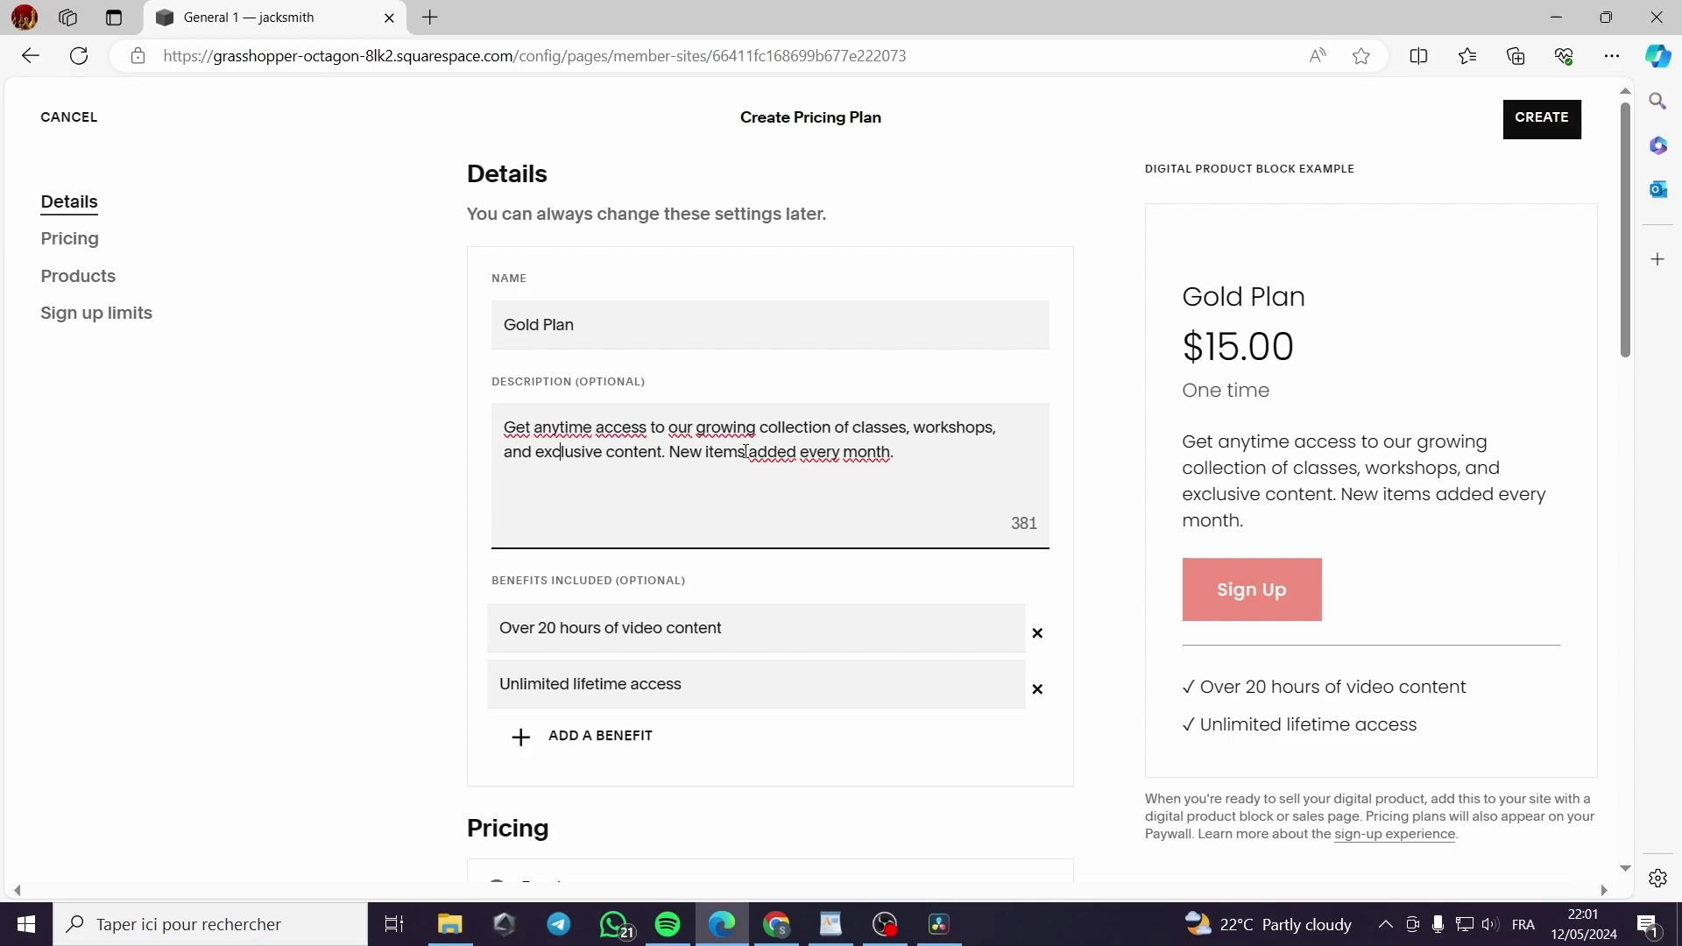
{"action": "scroll", "coordinate": [620, 442], "scroll_direction": "down", "scroll_amount": 1}
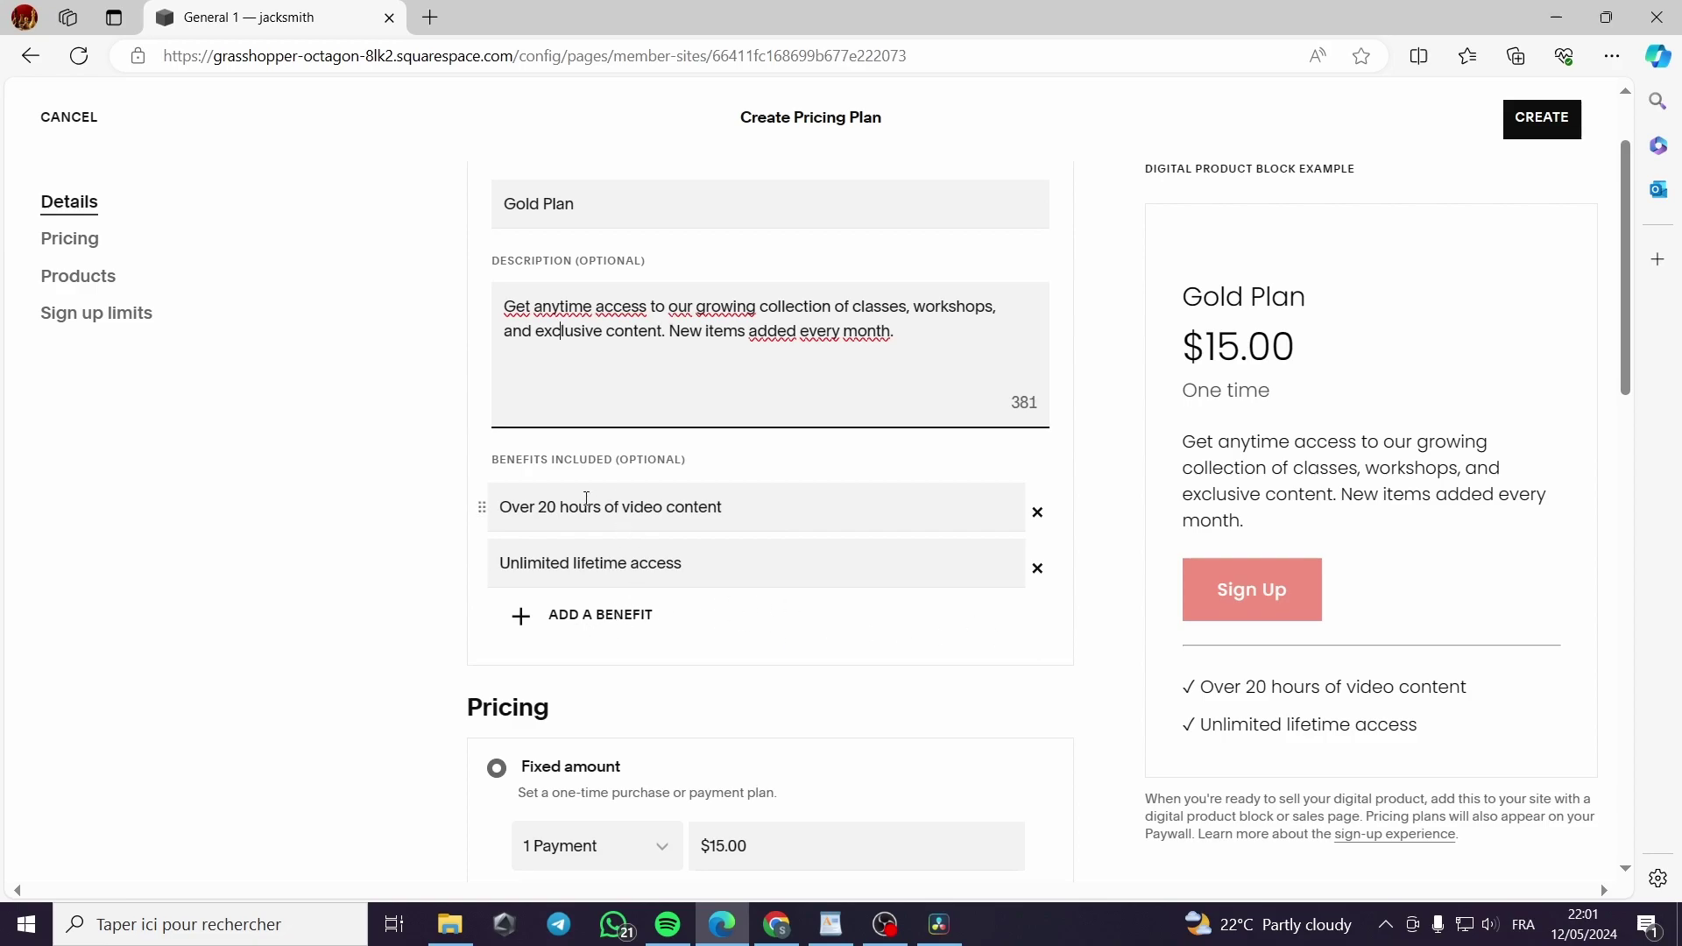
Add benefit rows and enter 'Get 20% off' as the third benefit
{"action": "left_click", "coordinate": [640, 620]}
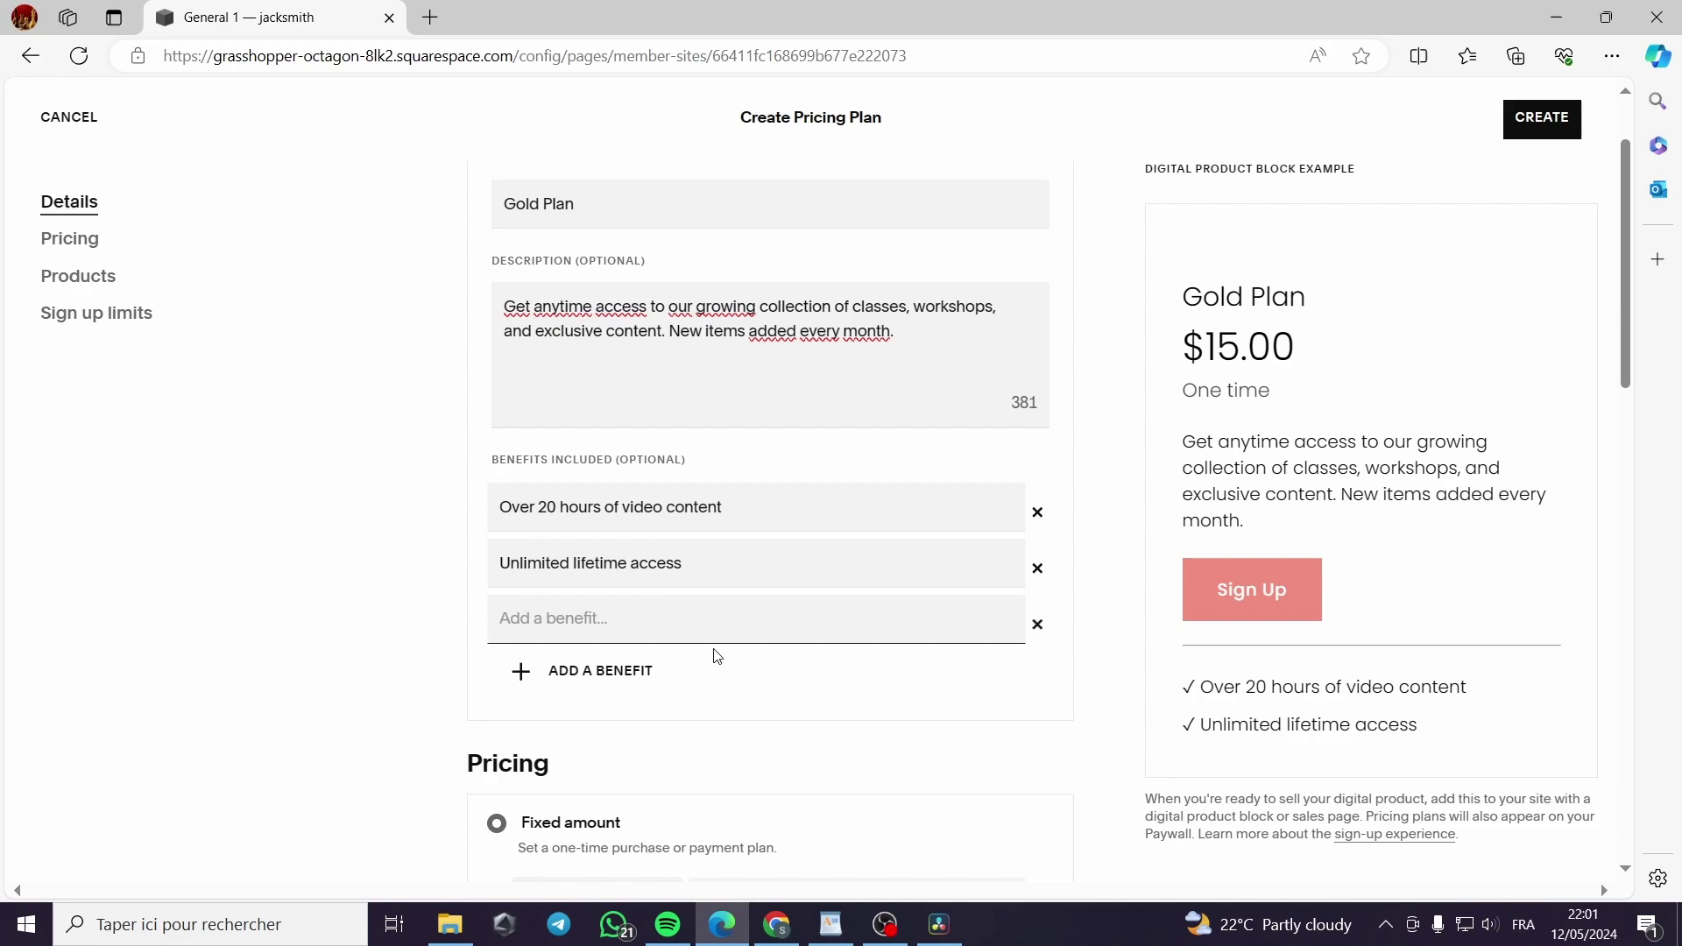
{"action": "left_click", "coordinate": [608, 672]}
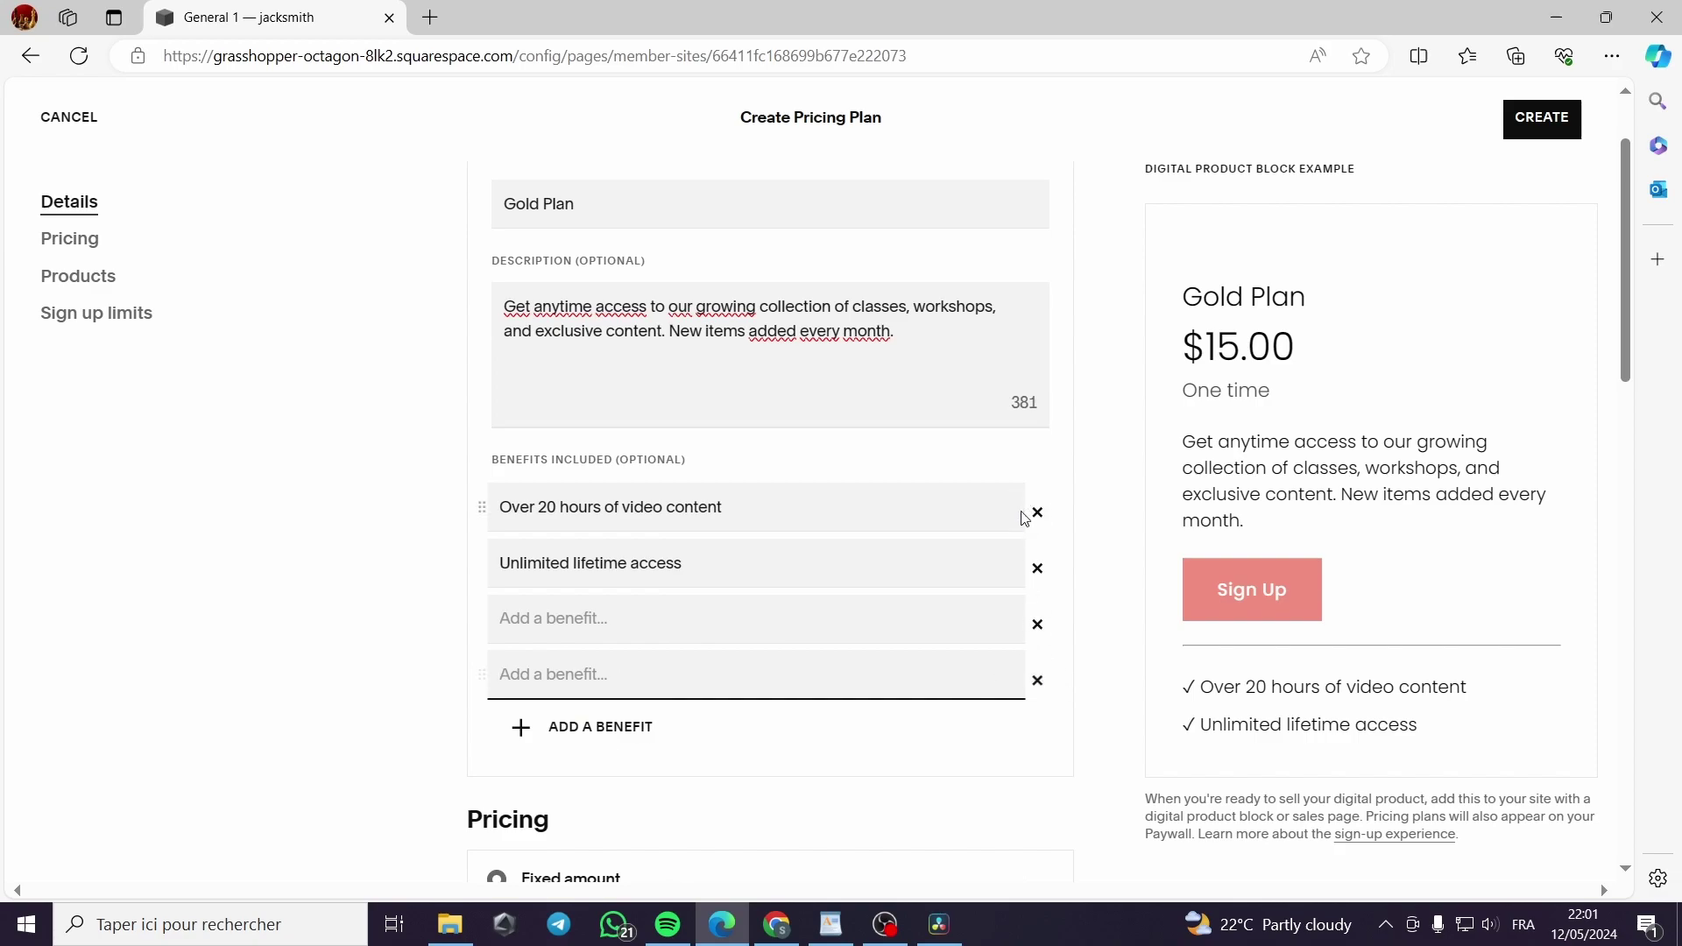
{"action": "left_click", "coordinate": [565, 629]}
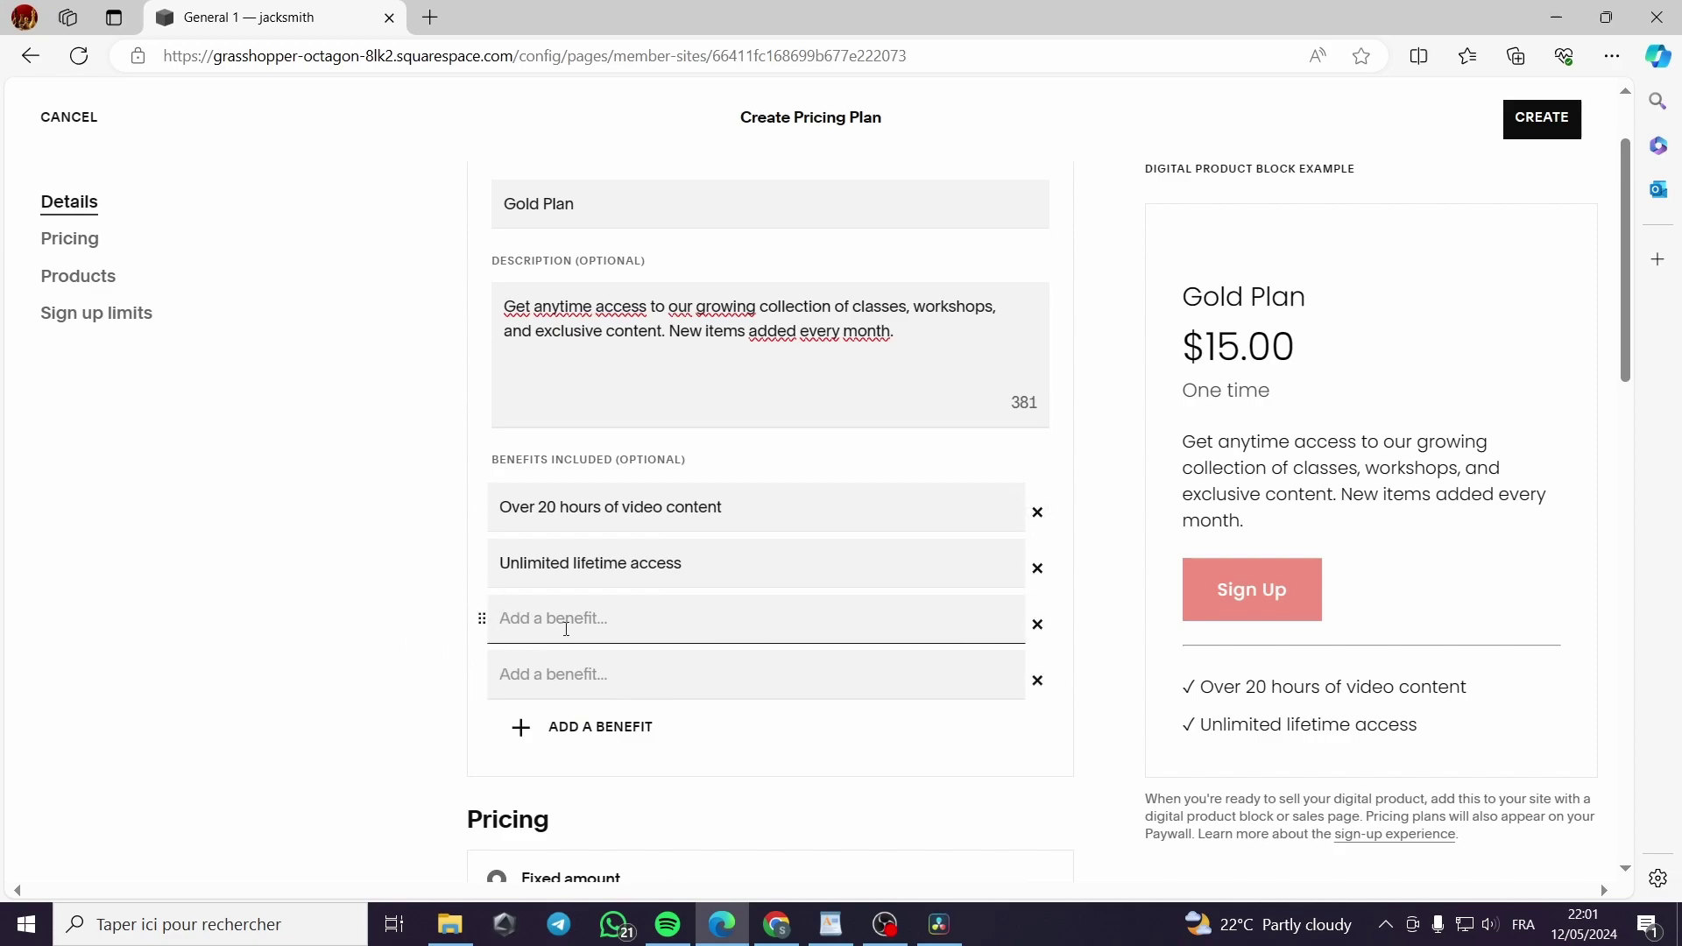
{"action": "type", "text": "Get "}
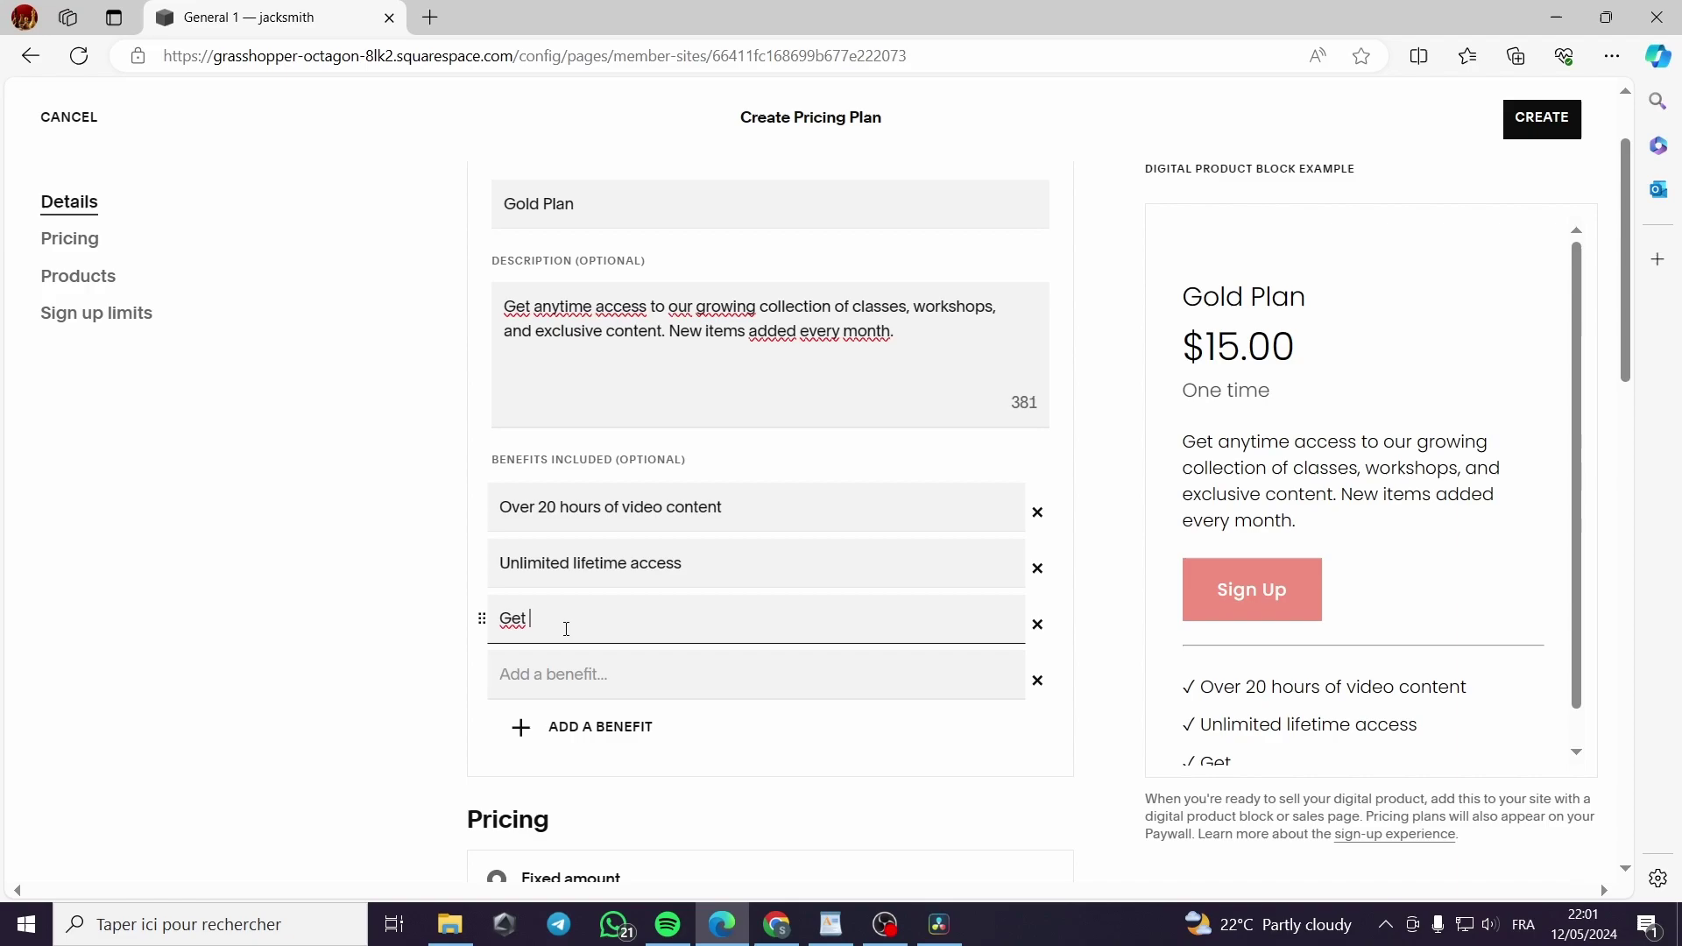
{"action": "type", "text": "20% off for alie"}
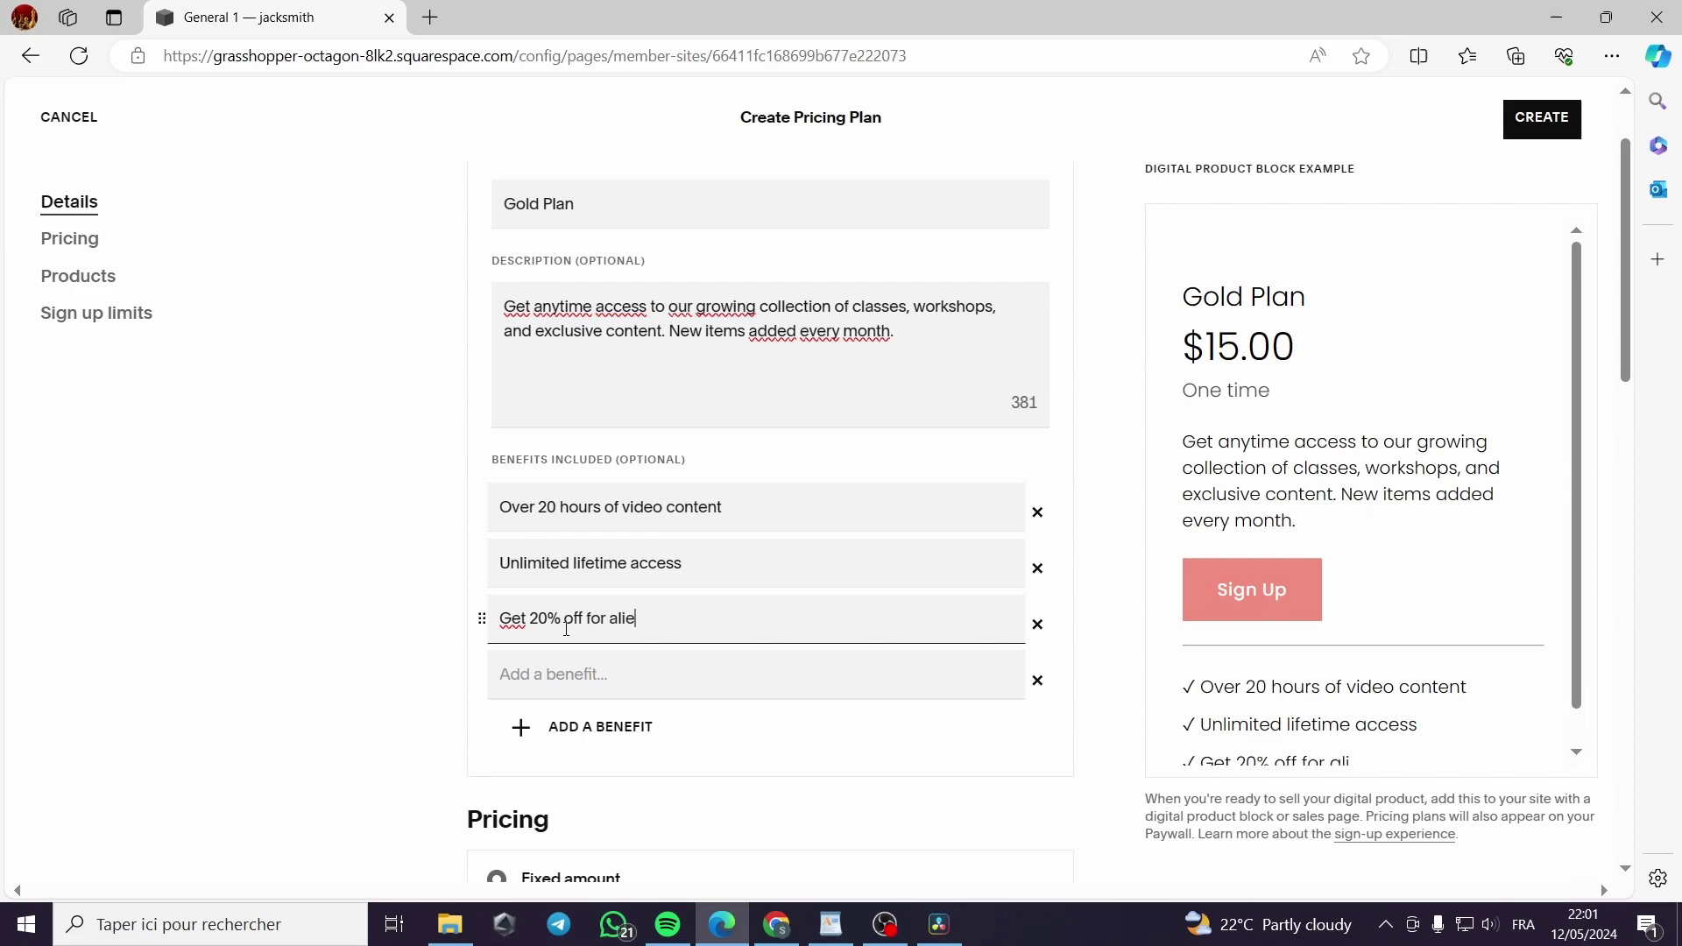
{"action": "type", "text": "xpress pr"}
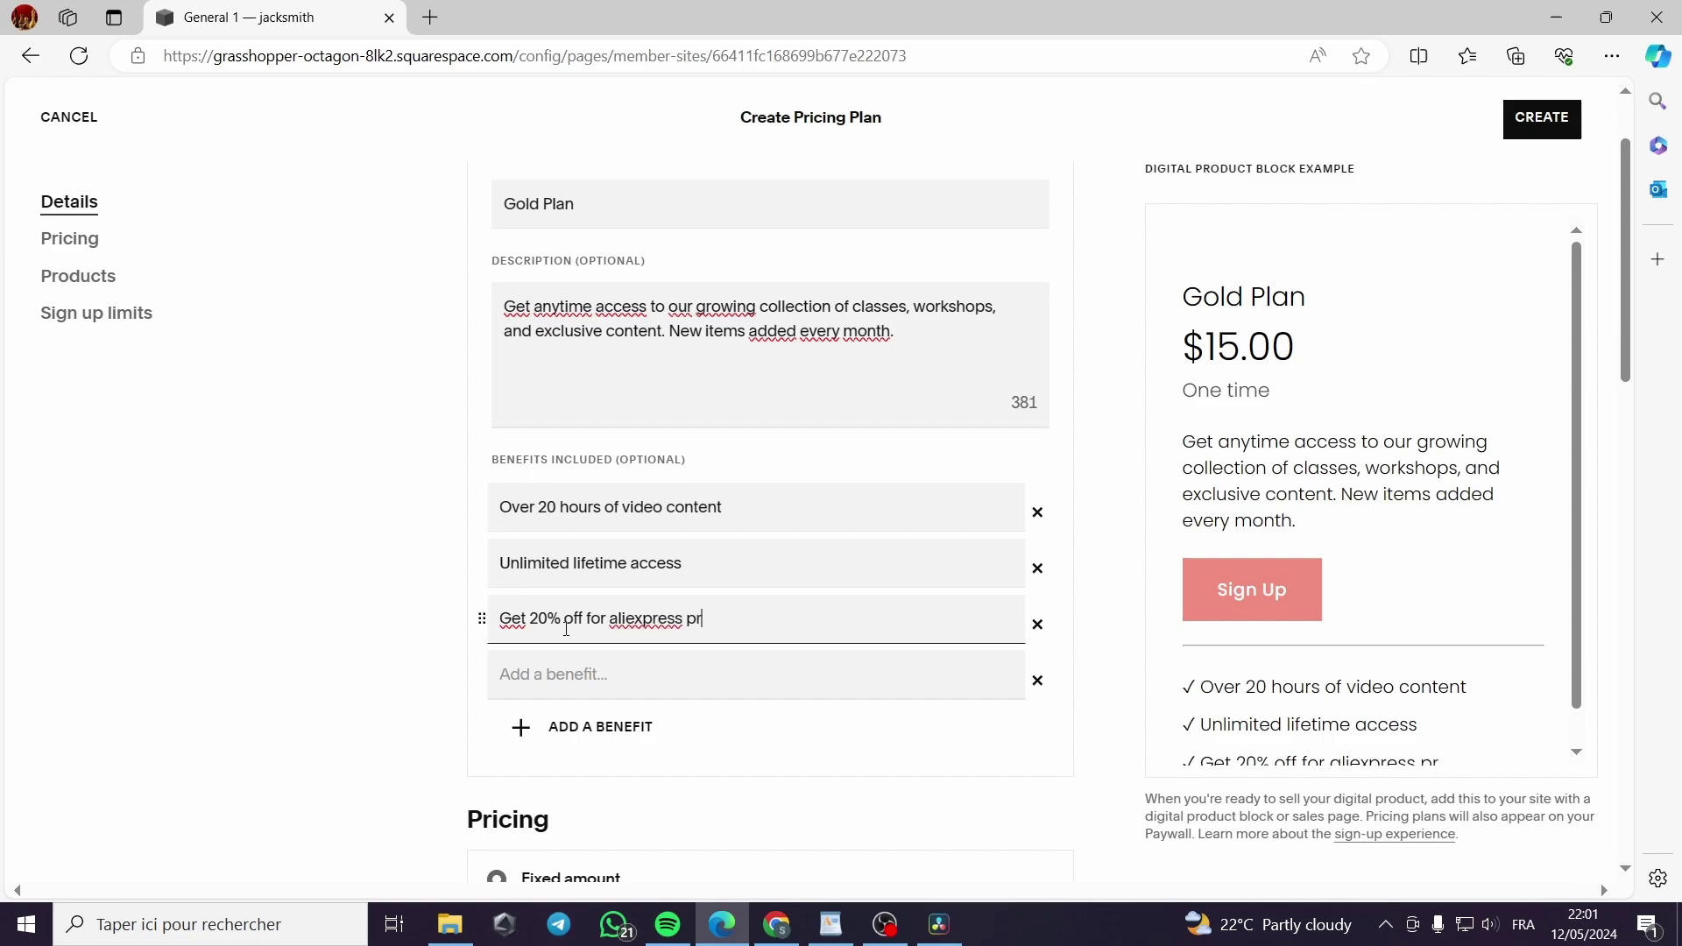
{"action": "type", "text": "od"}
{"action": "left_click_drag", "start_coordinate": [752, 618], "coordinate": [594, 619]}
{"action": "key", "text": "BackSpace"}
{"action": "key", "text": "BackSpace"}
{"action": "key", "text": "BackSpace"}
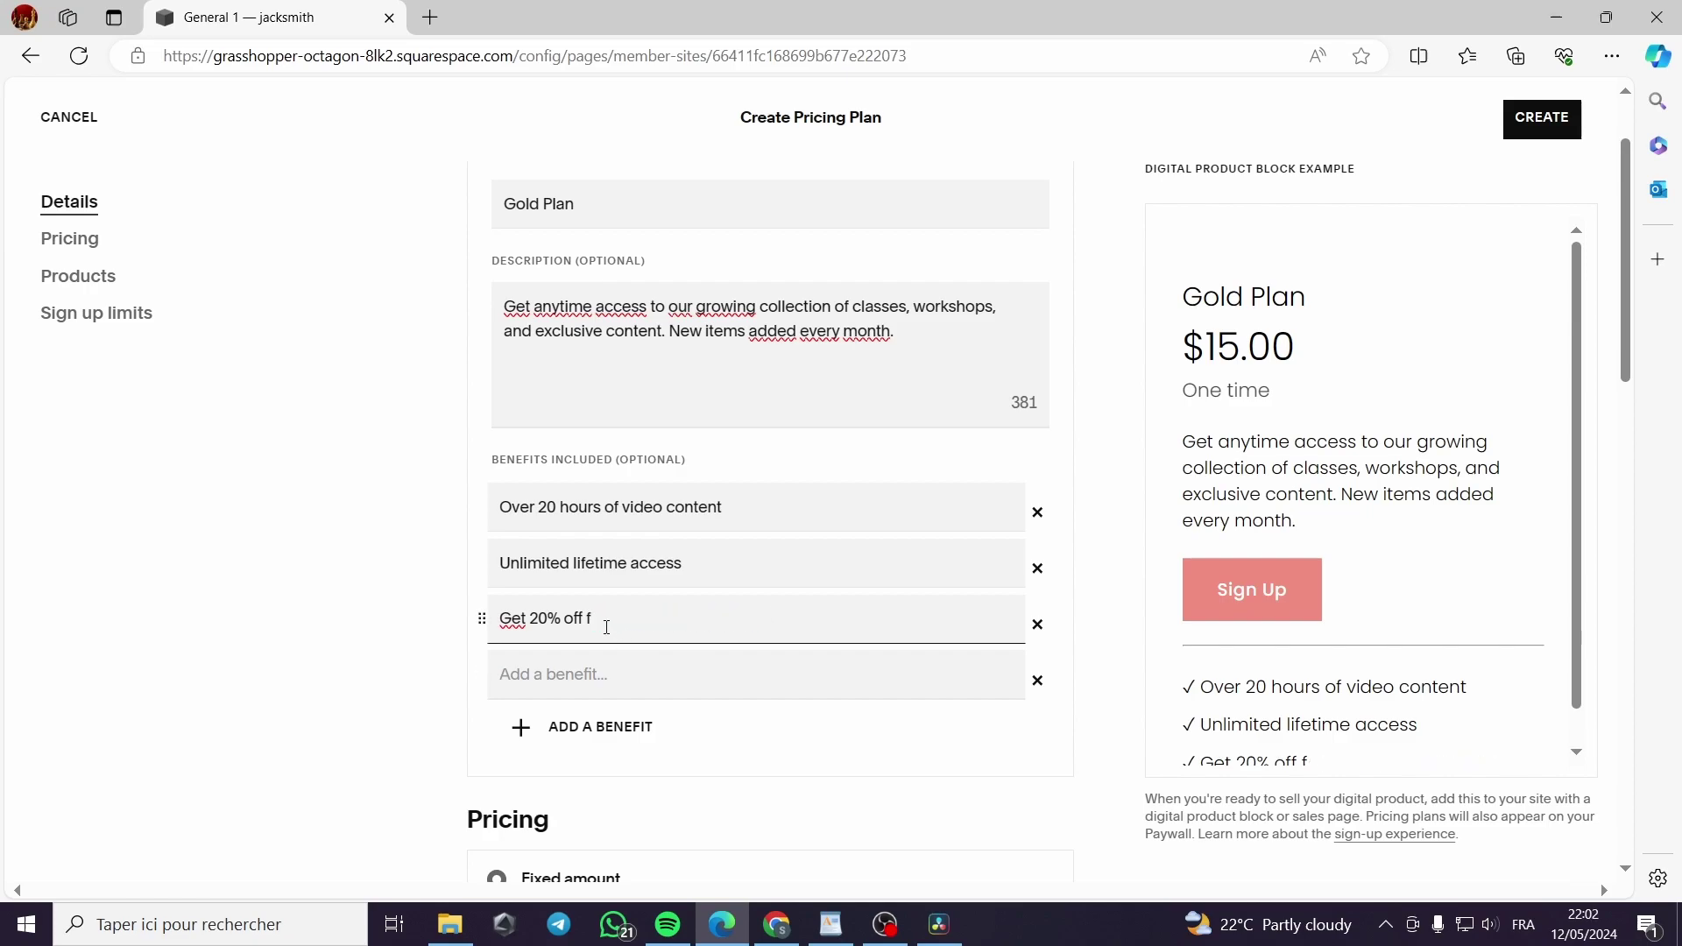
{"action": "left_click", "coordinate": [594, 671]}
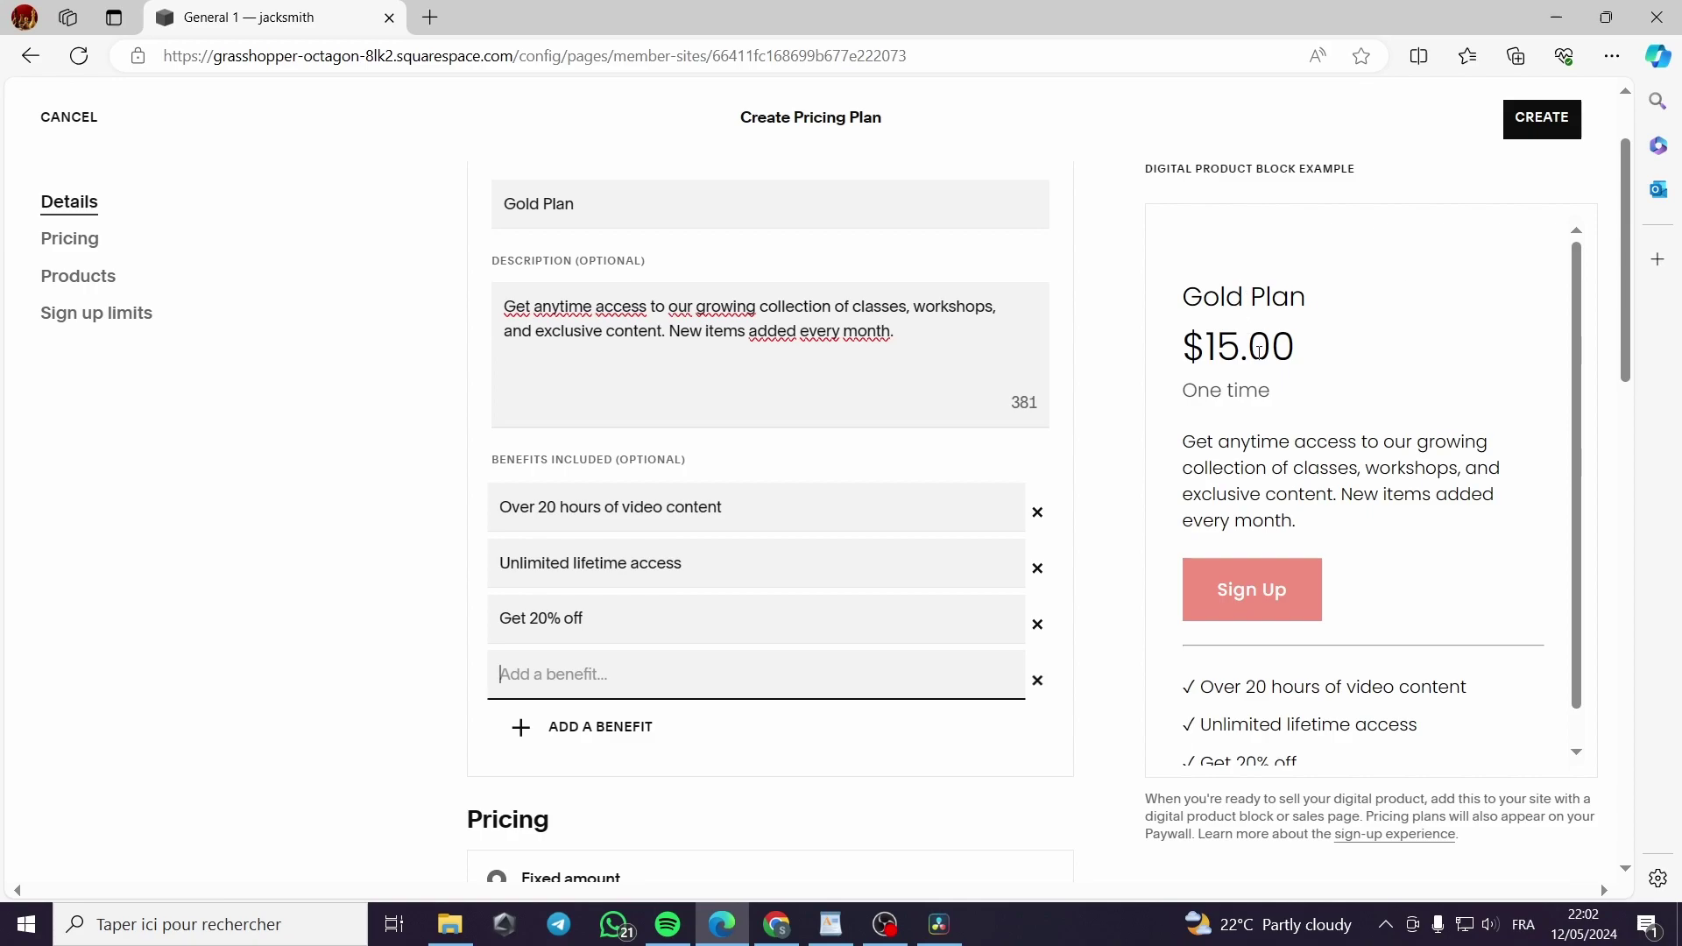
{"action": "scroll", "coordinate": [603, 397], "scroll_direction": "up", "scroll_amount": 1}
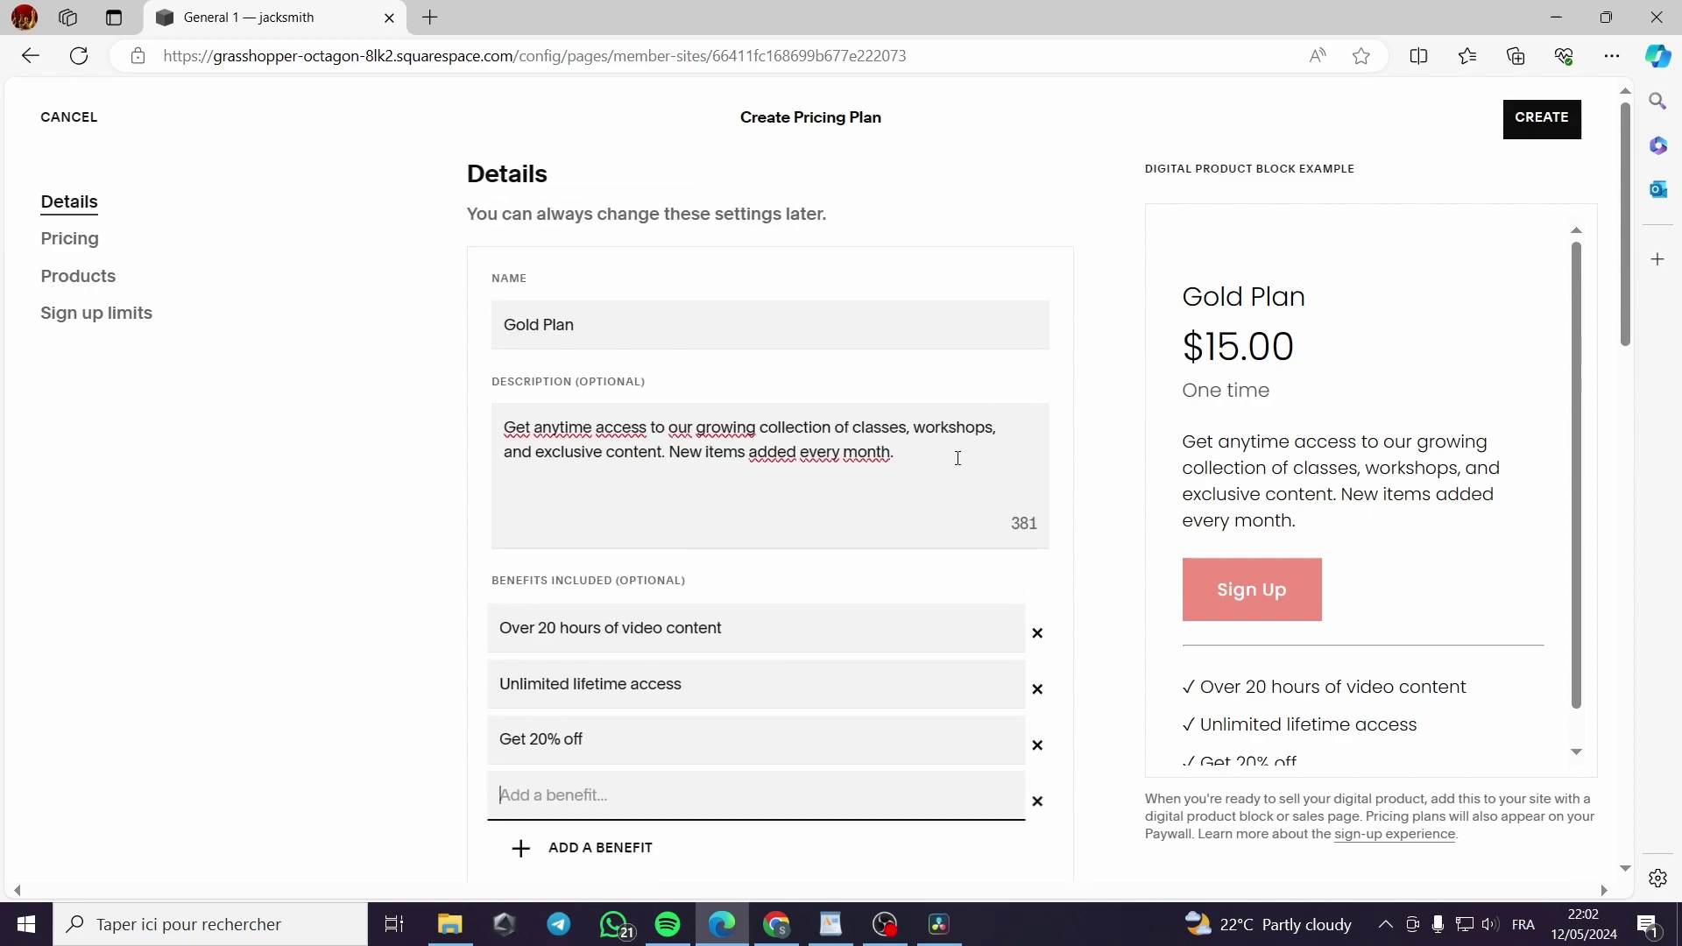
{"action": "scroll", "coordinate": [963, 455], "scroll_direction": "down", "scroll_amount": 4}
{"action": "scroll", "coordinate": [751, 552], "scroll_direction": "down", "scroll_amount": 1}
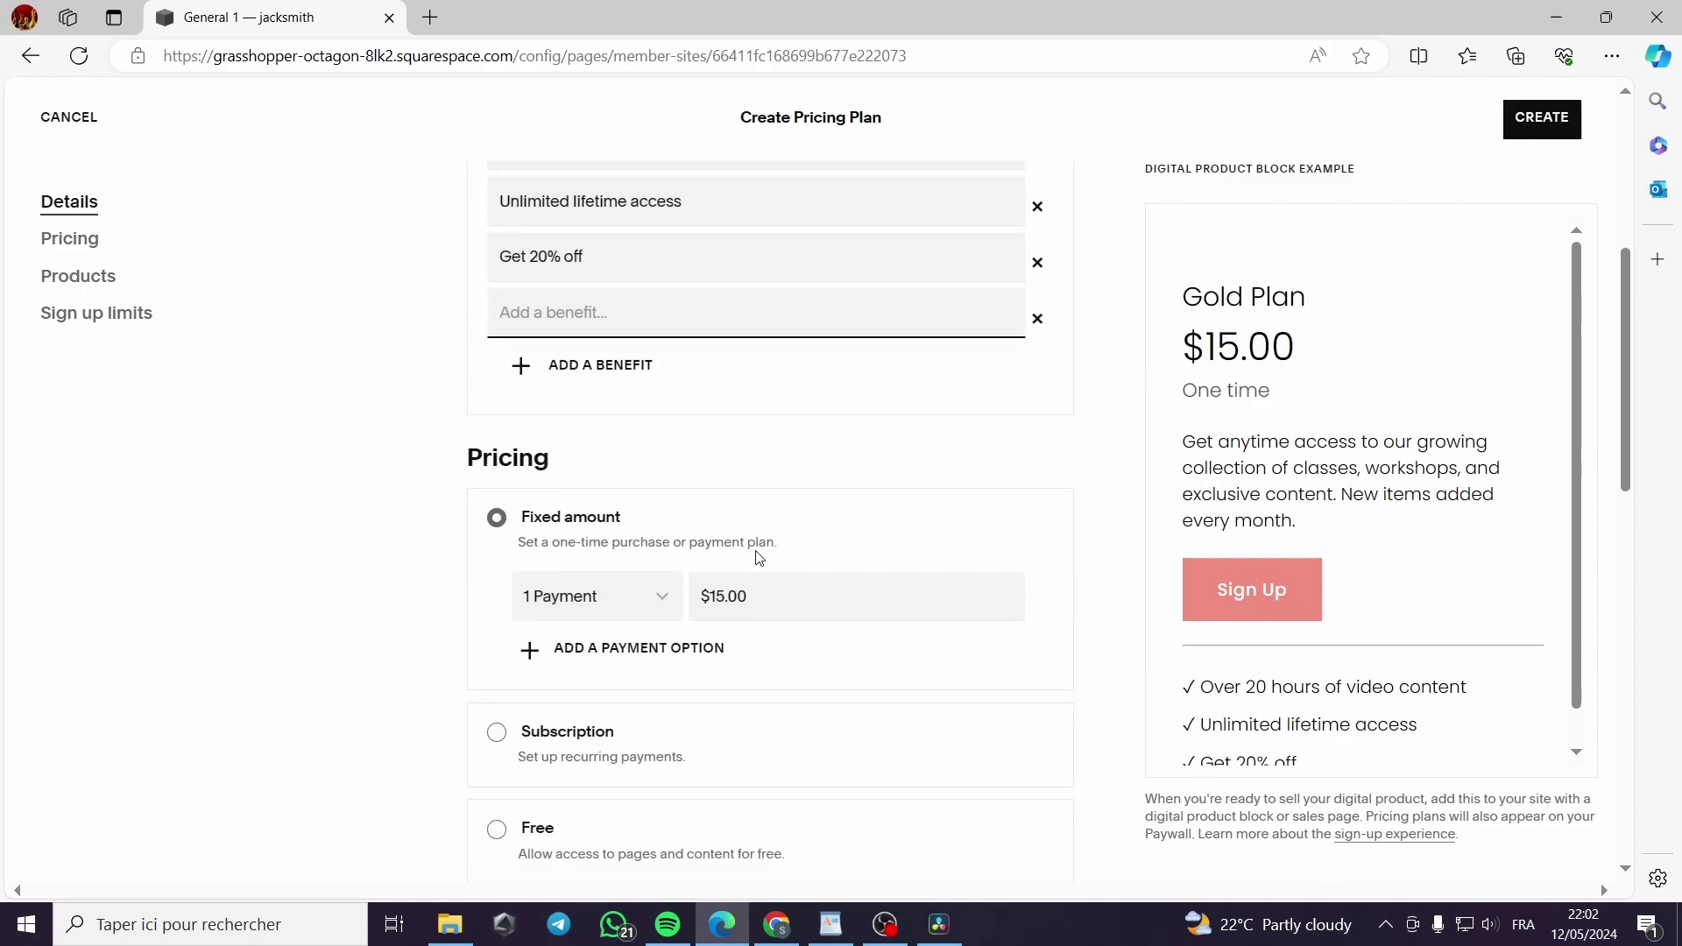
{"action": "scroll", "coordinate": [698, 548], "scroll_direction": "up", "scroll_amount": 2}
{"action": "scroll", "coordinate": [522, 582], "scroll_direction": "down", "scroll_amount": 2}
{"action": "scroll", "coordinate": [1355, 661], "scroll_direction": "down", "scroll_amount": 1}
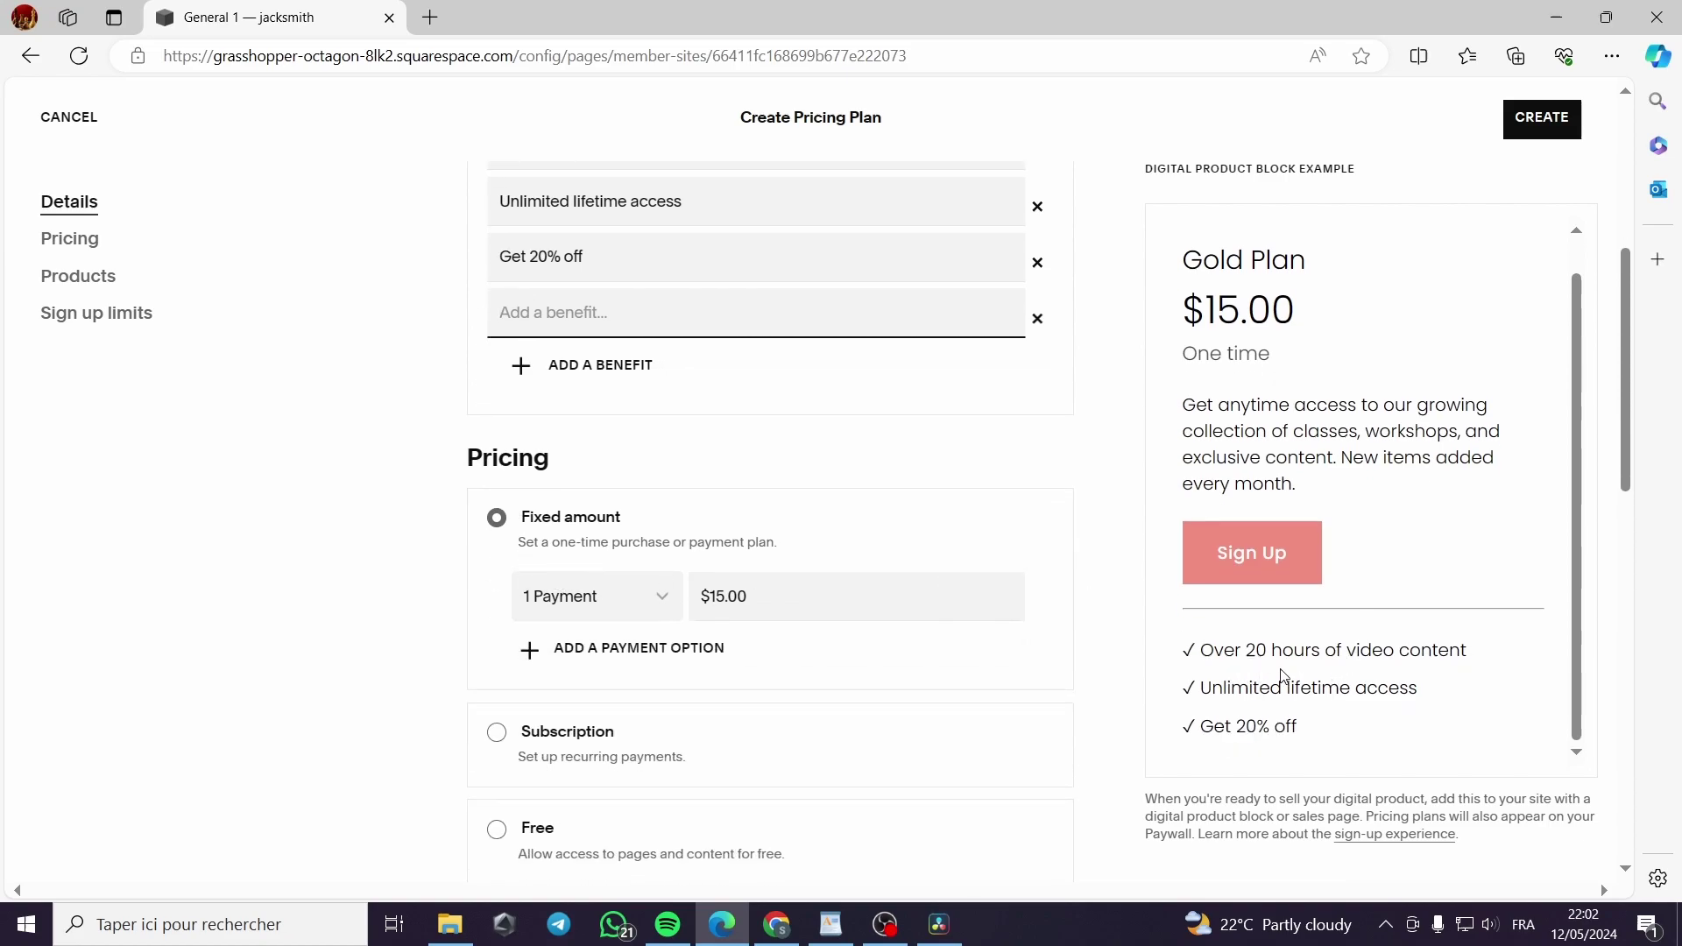
{"action": "scroll", "coordinate": [1323, 666], "scroll_direction": "up", "scroll_amount": 1}
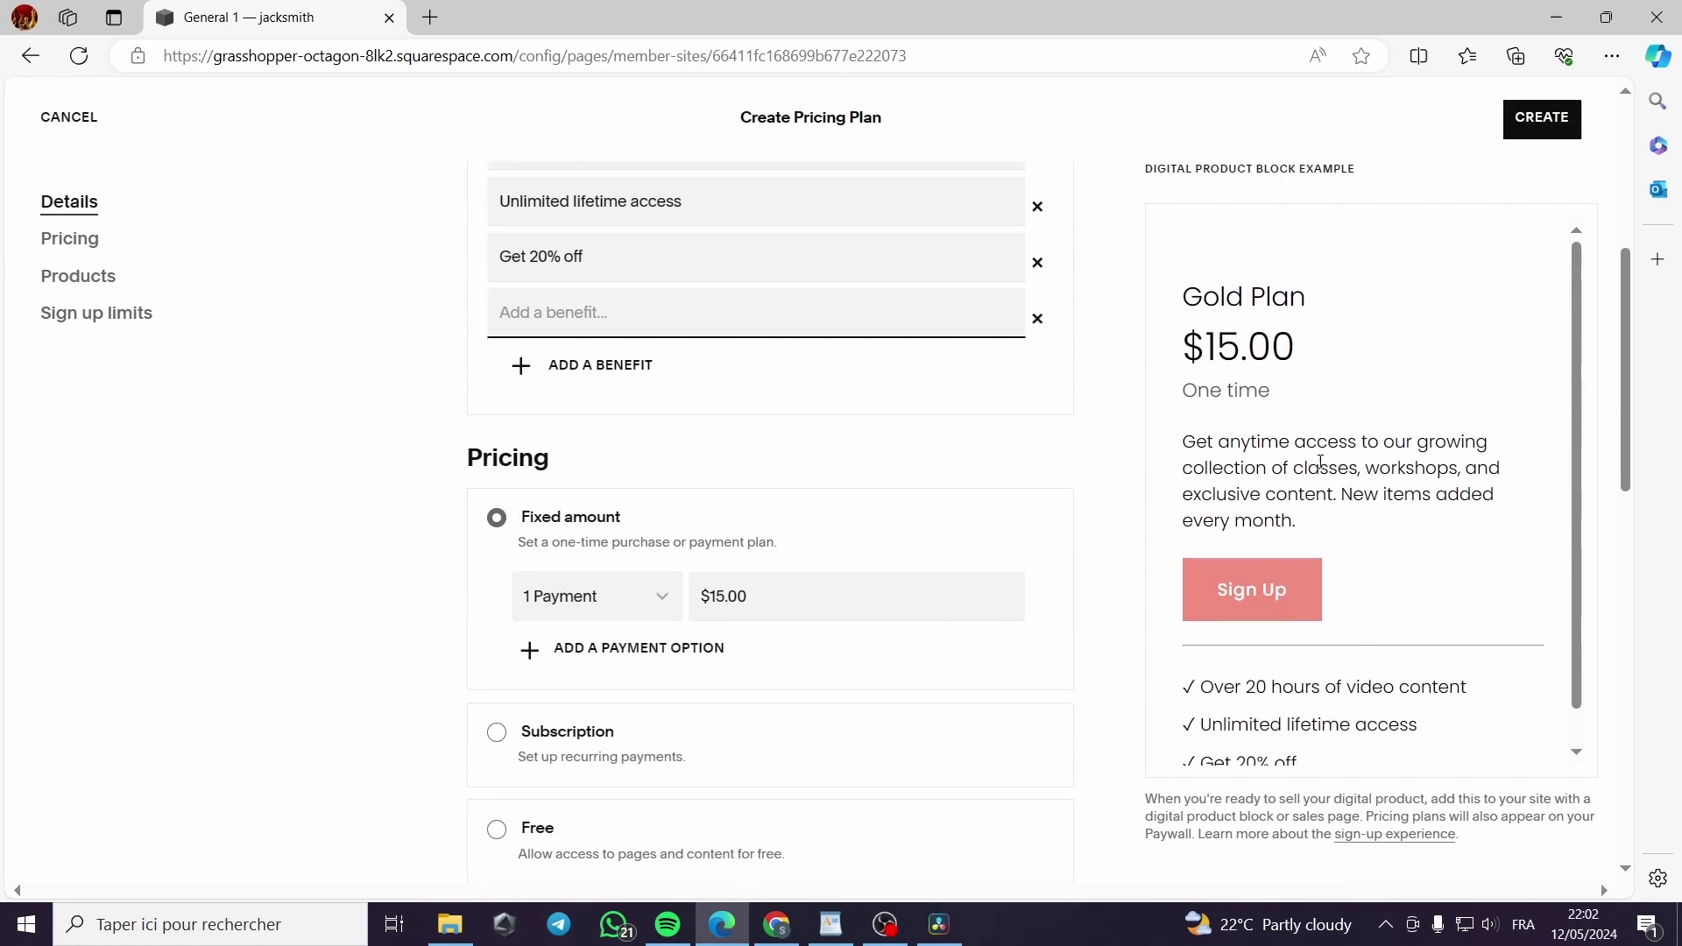
{"action": "scroll", "coordinate": [862, 364], "scroll_direction": "up", "scroll_amount": 5}
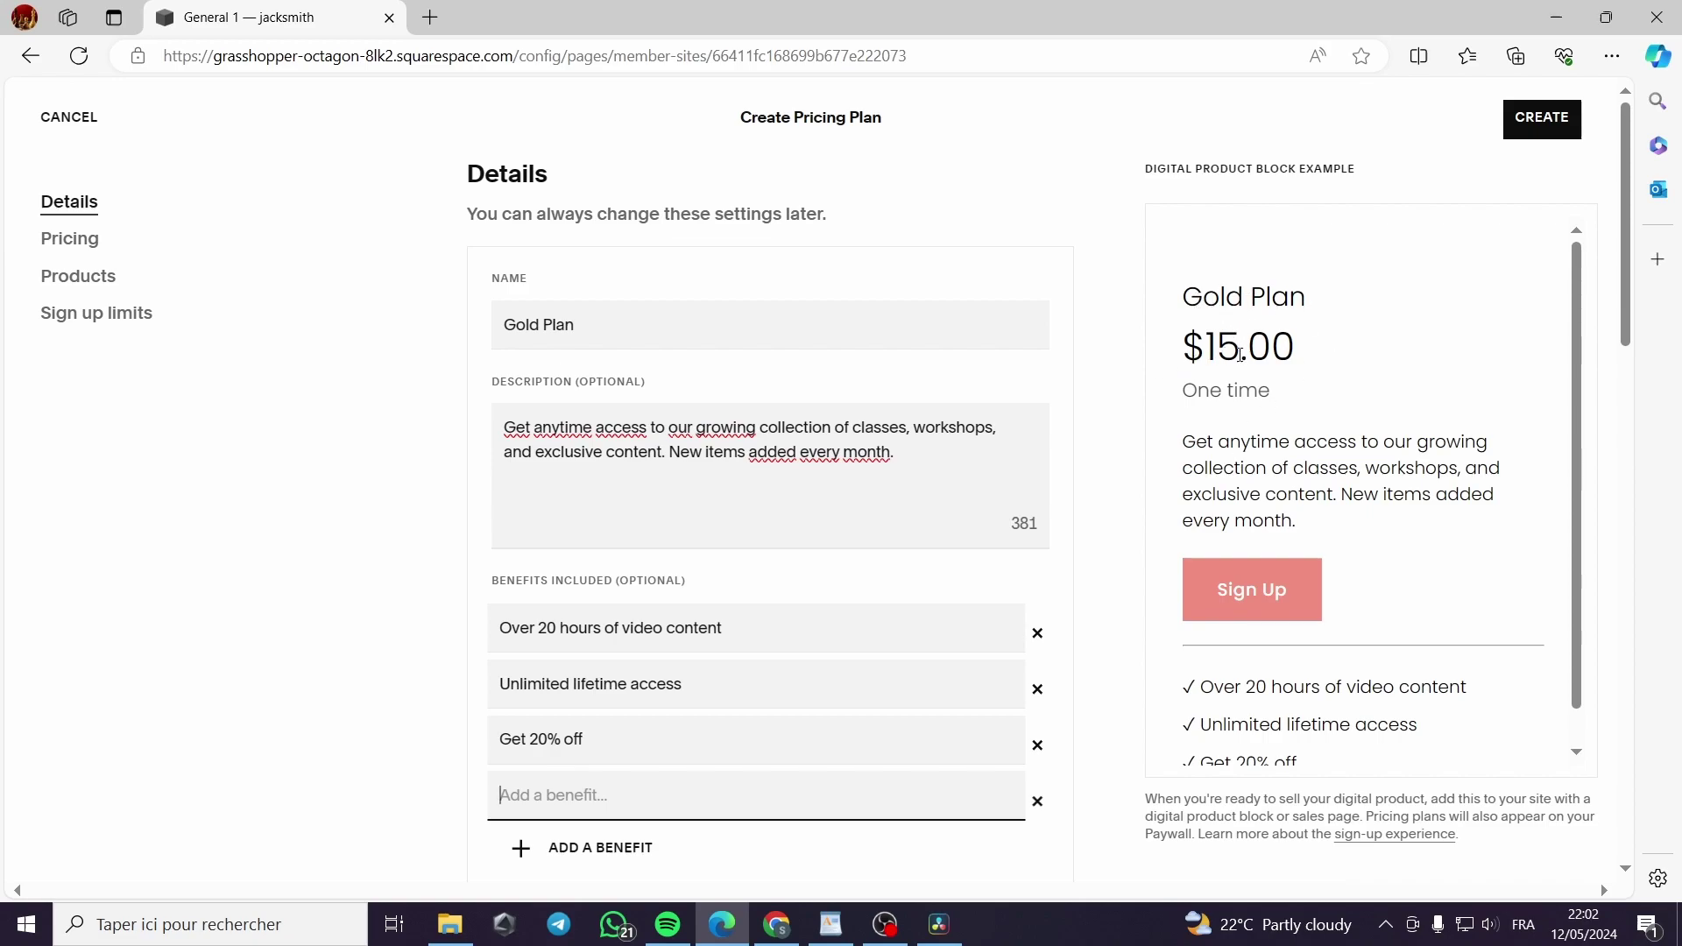
{"action": "scroll", "coordinate": [1023, 509], "scroll_direction": "down", "scroll_amount": 5}
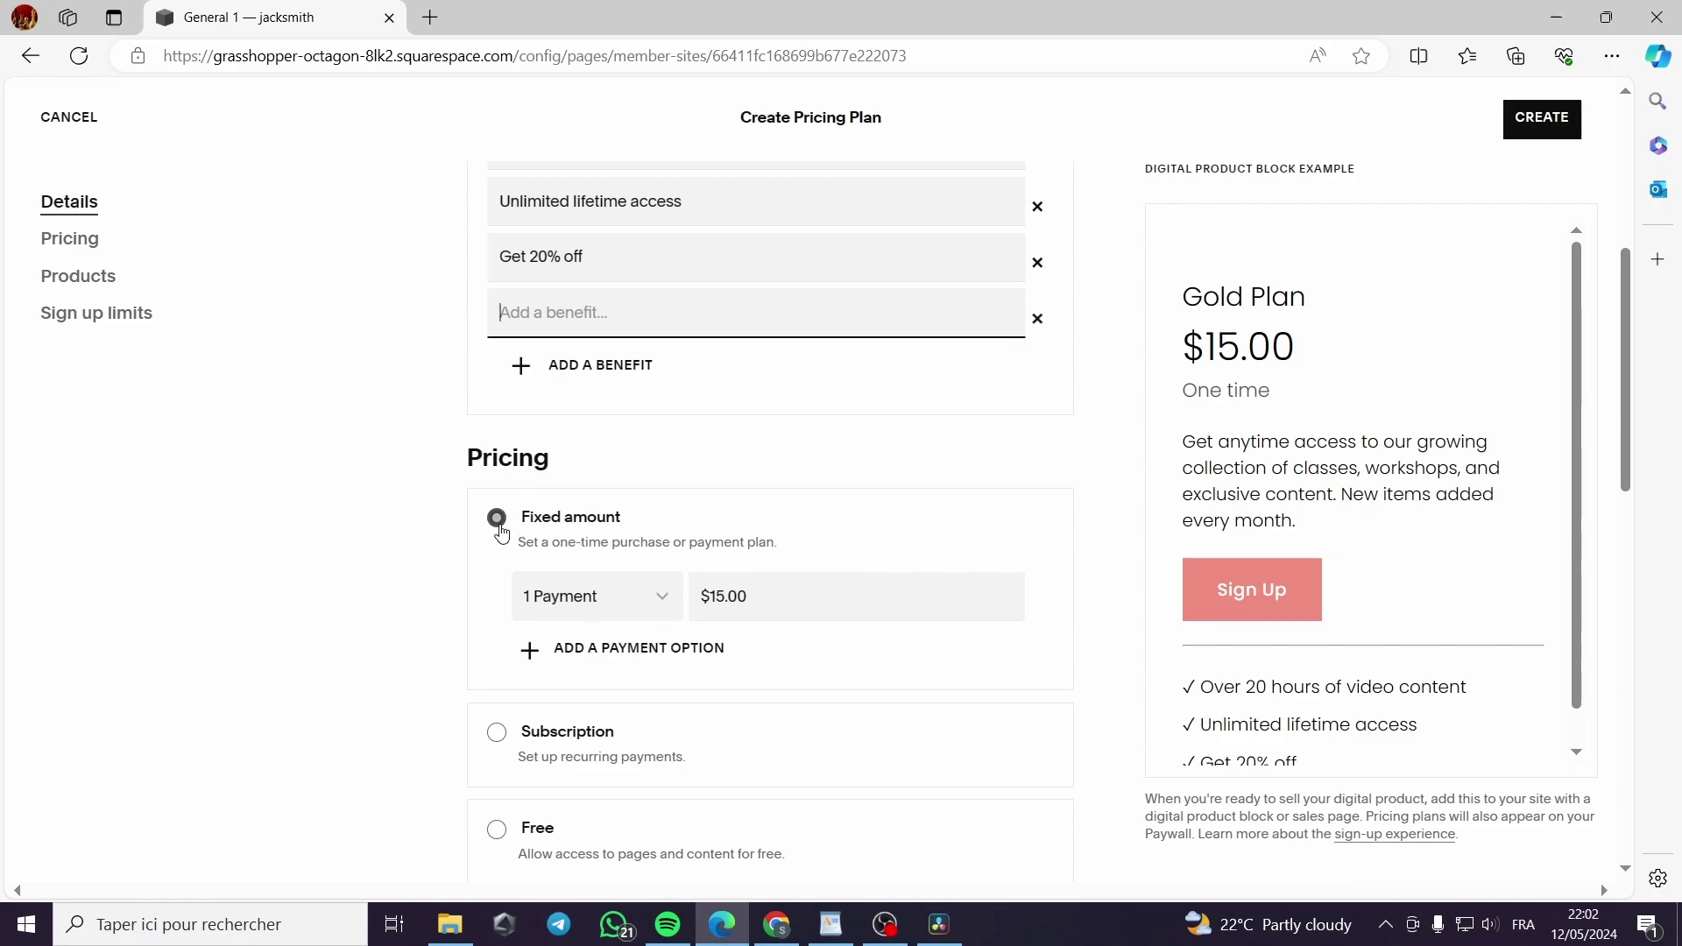
{"action": "scroll", "coordinate": [550, 531], "scroll_direction": "down", "scroll_amount": 3}
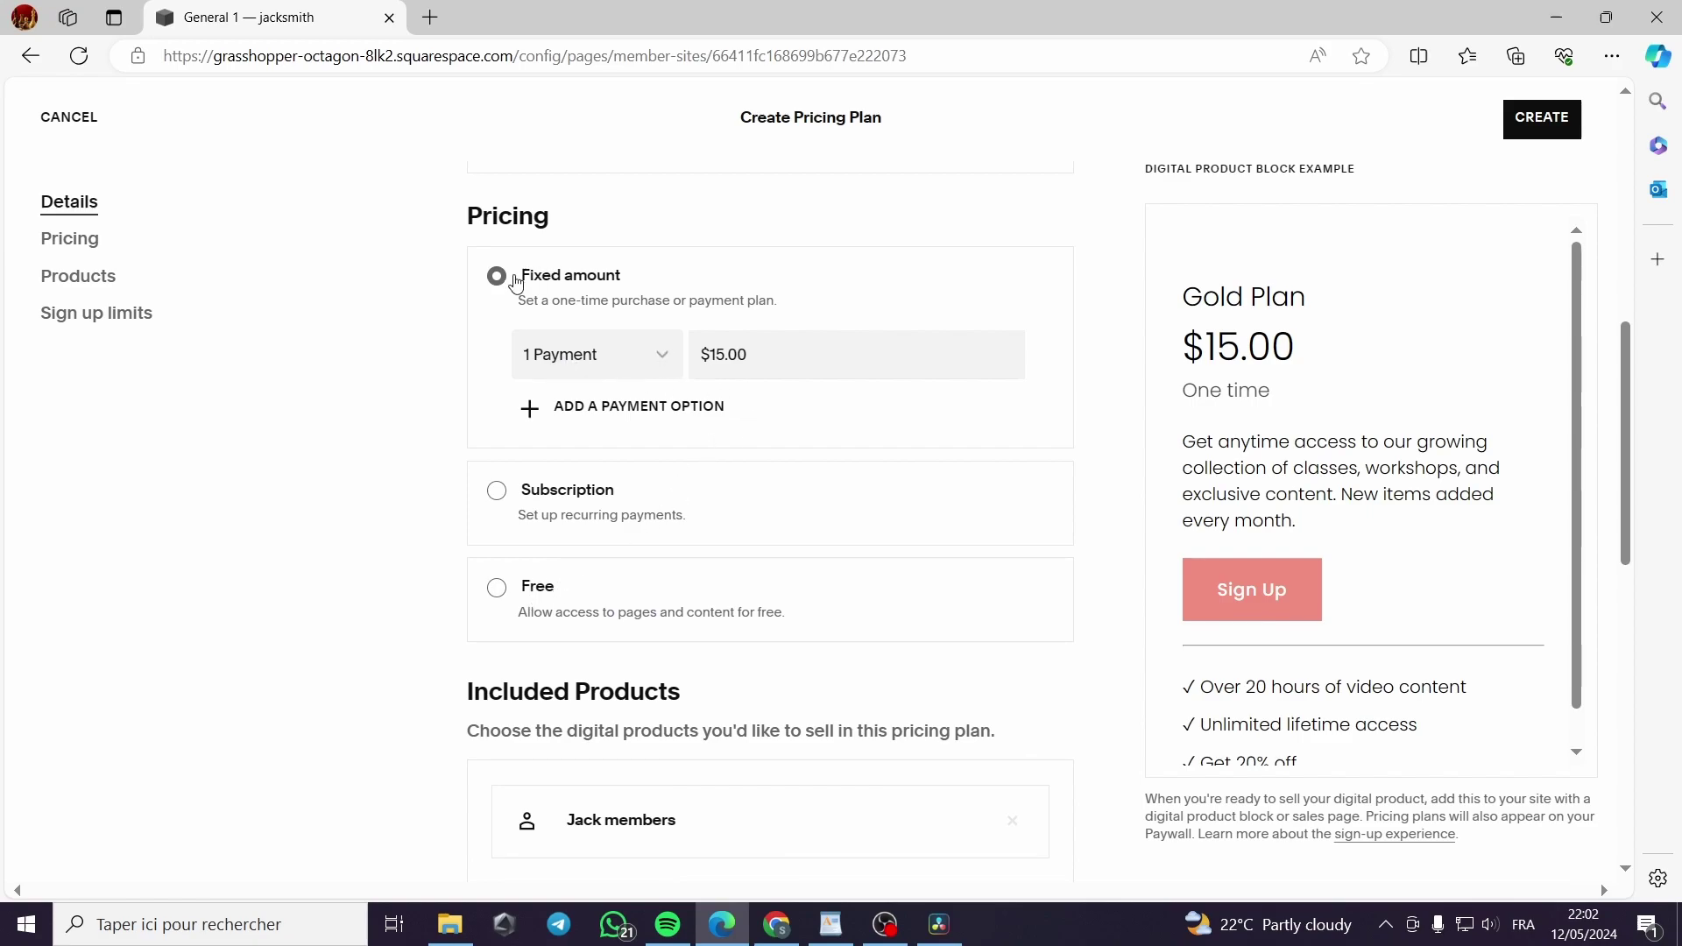
Keep a single payment option and switch the plan to a $15.00 subscription
{"action": "left_click", "coordinate": [662, 362]}
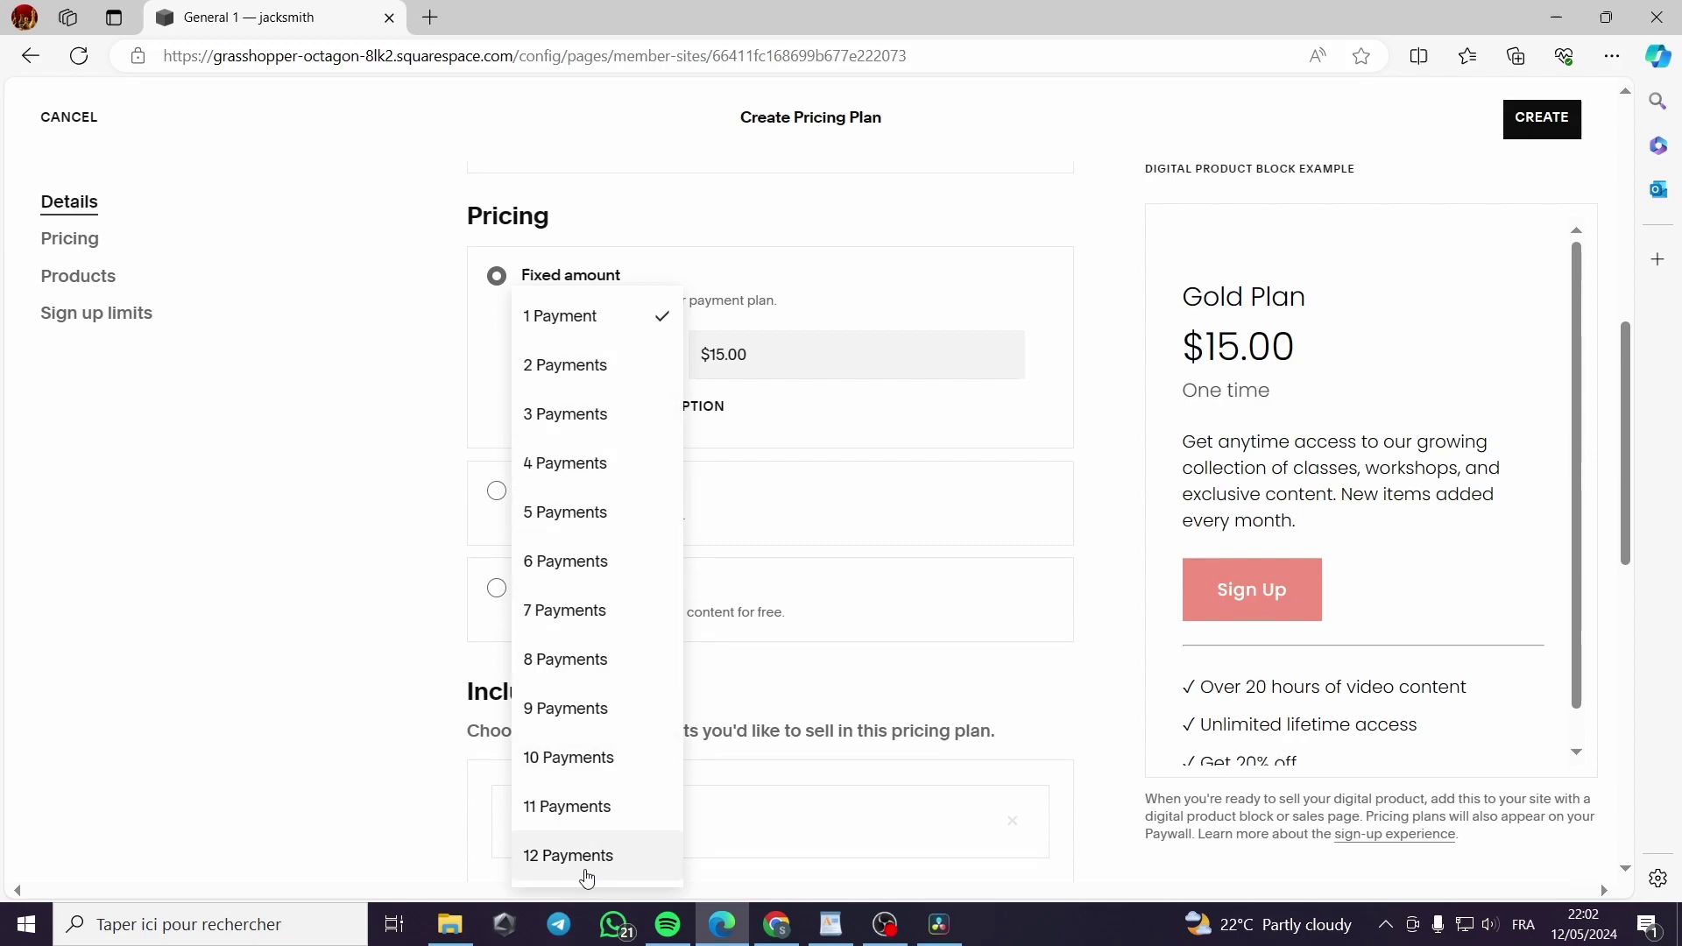
{"action": "left_click", "coordinate": [579, 317]}
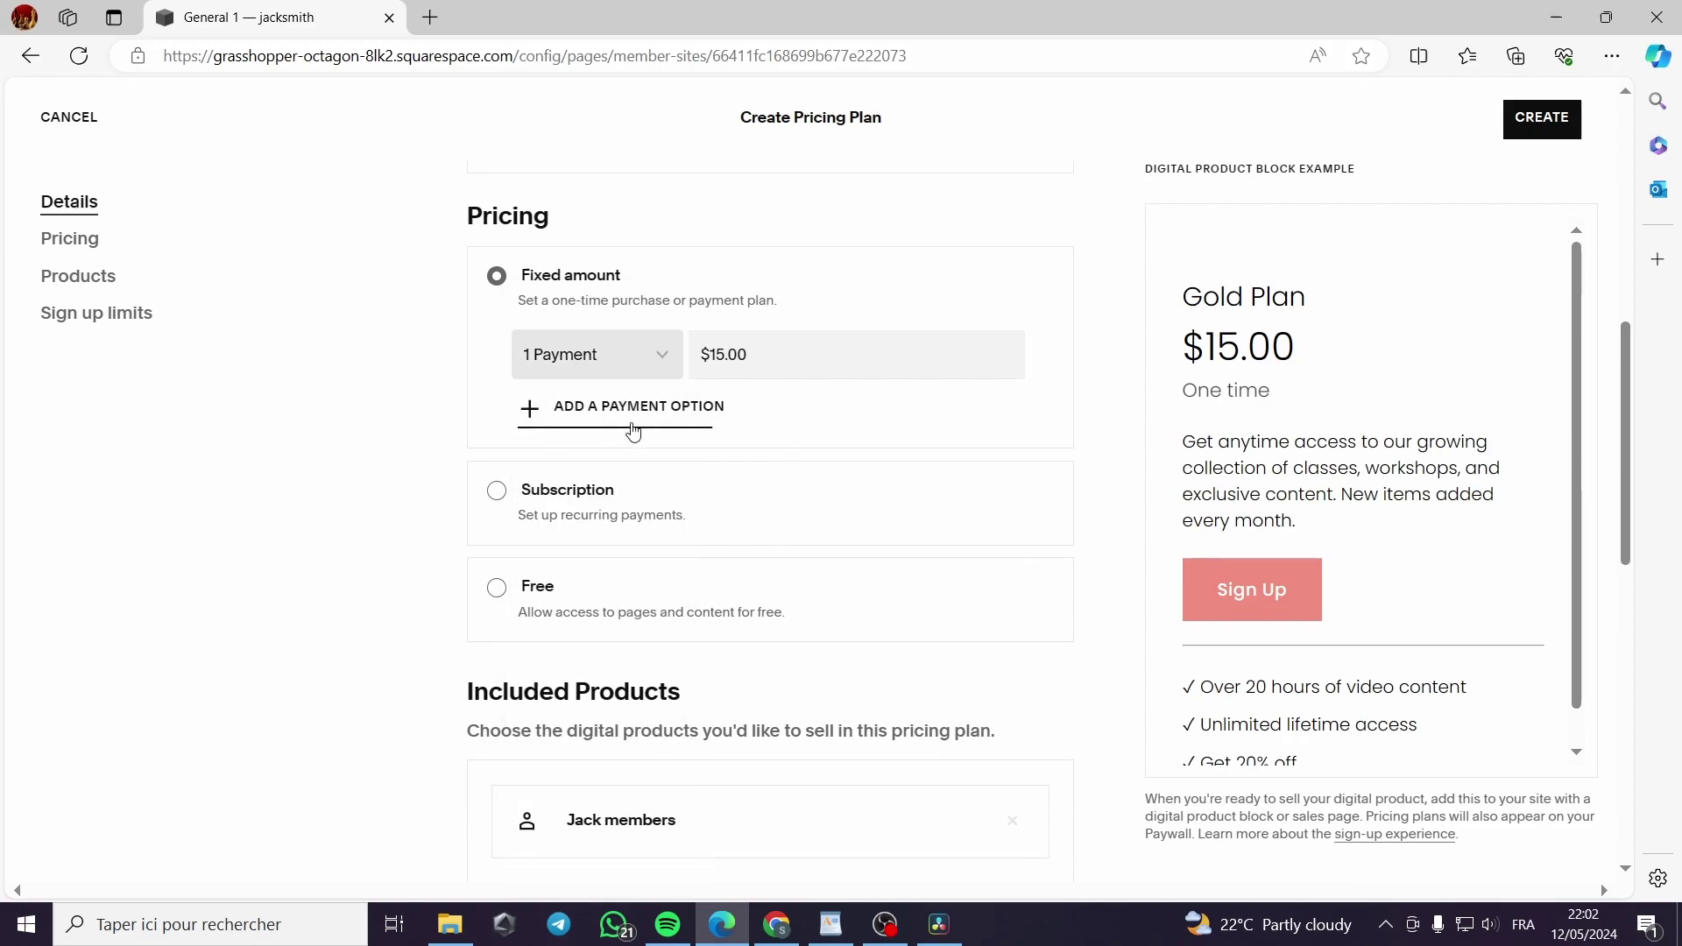
{"action": "left_click", "coordinate": [572, 419]}
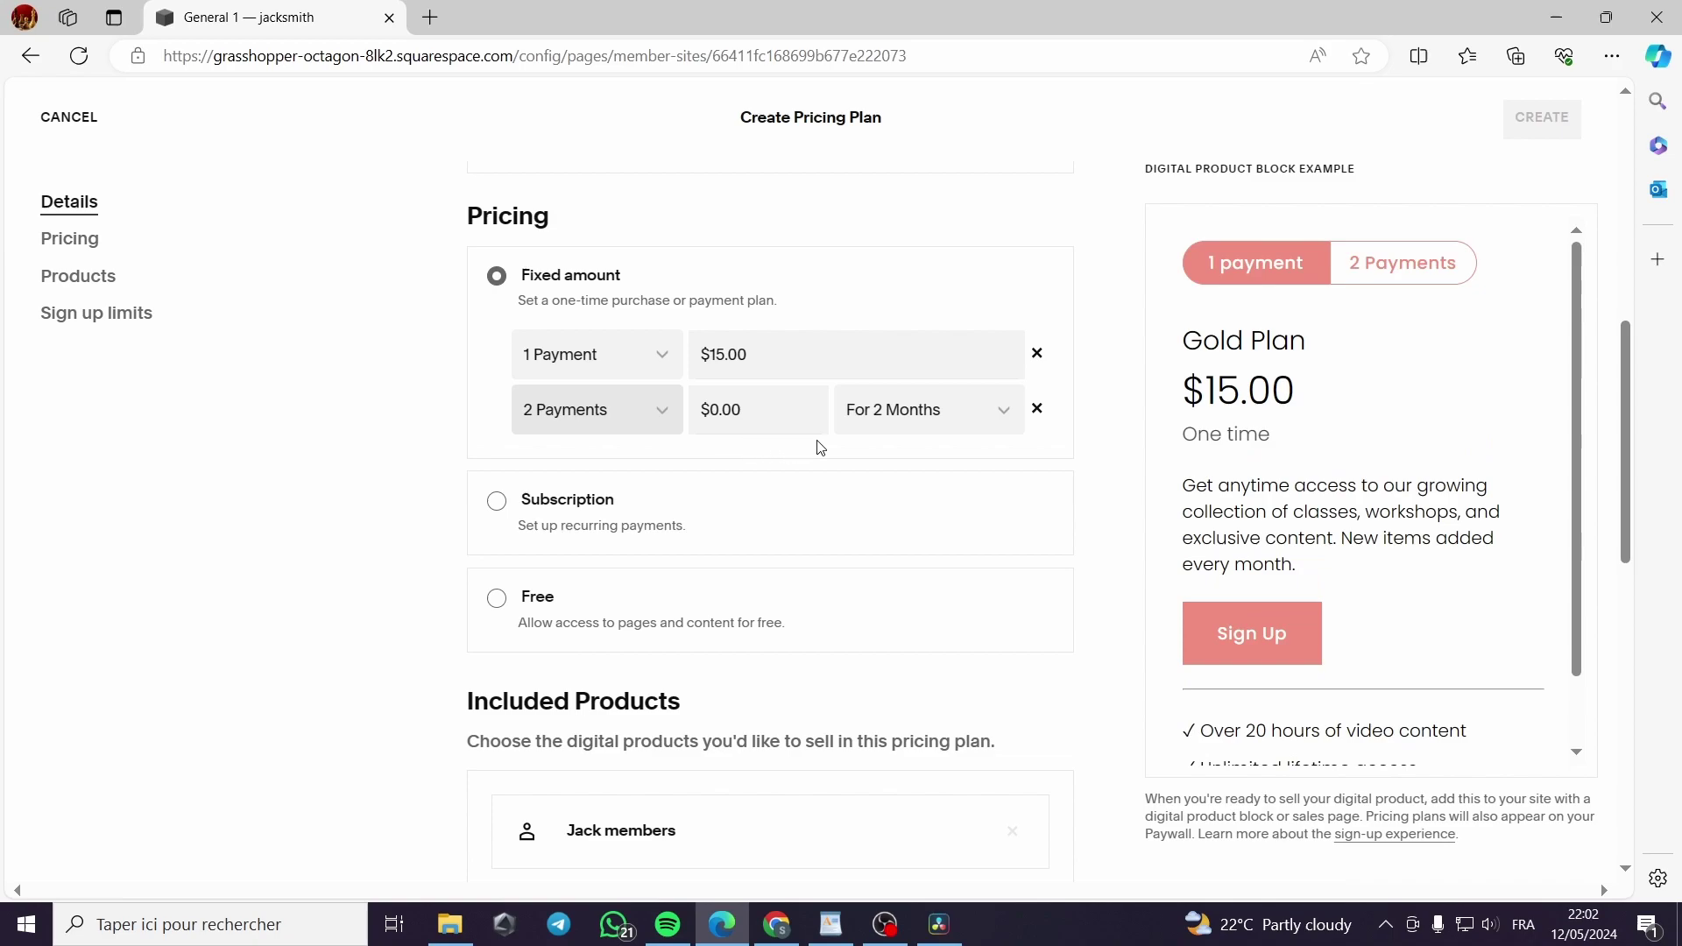
{"action": "left_click", "coordinate": [1039, 411]}
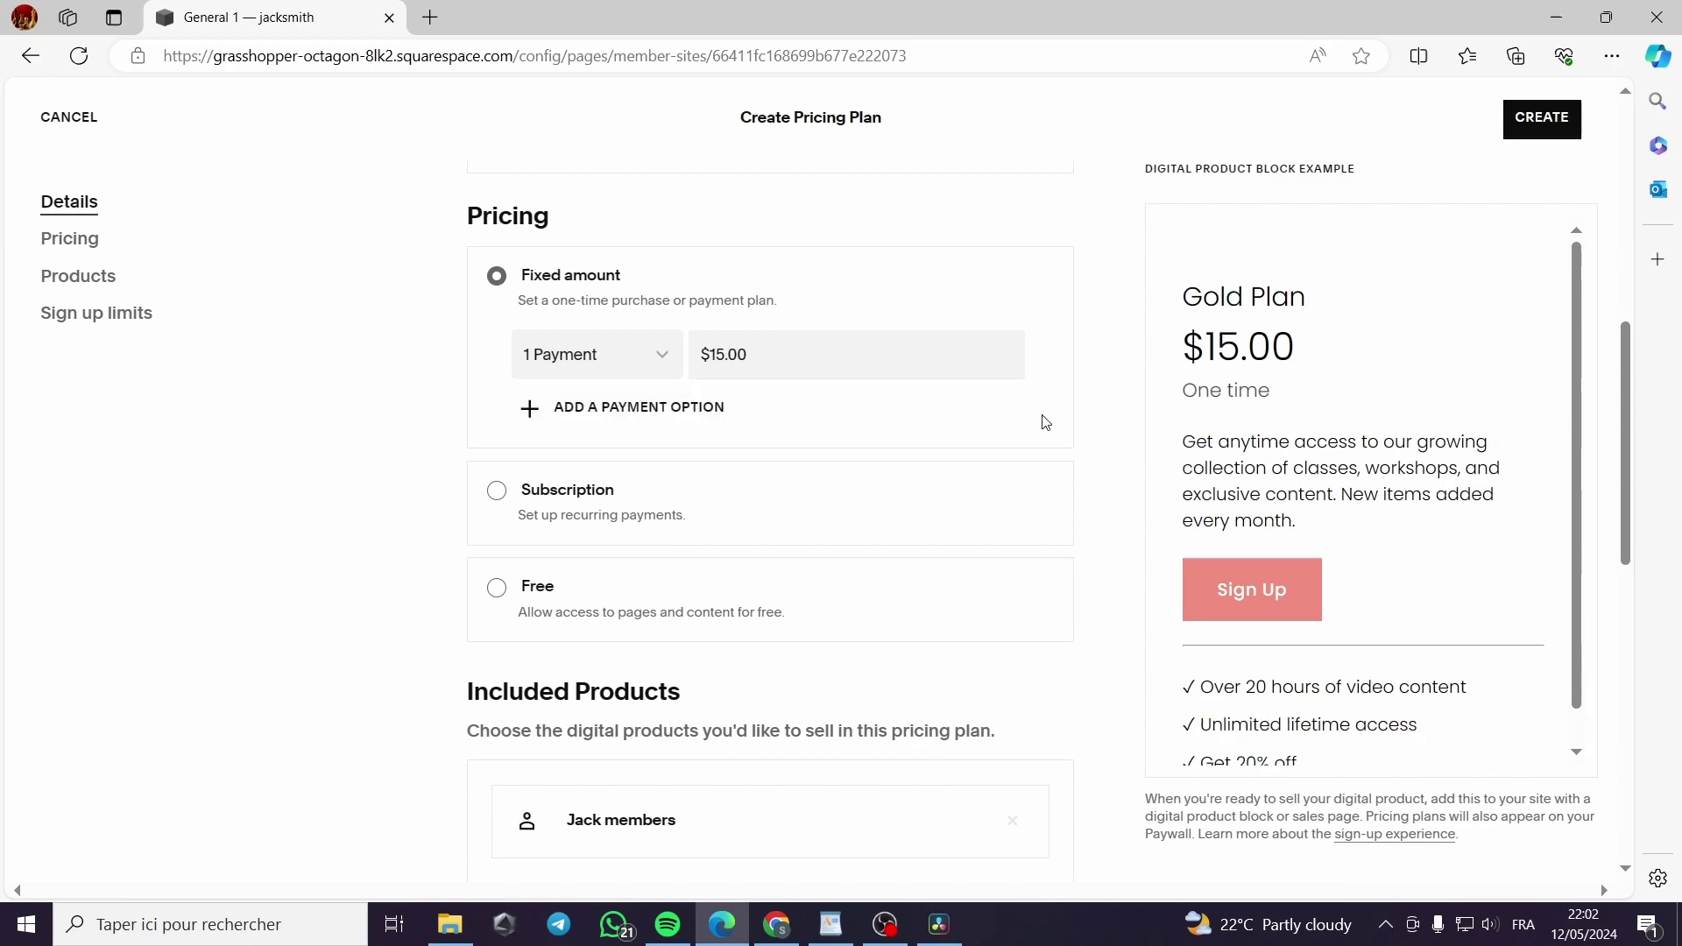
{"action": "left_click", "coordinate": [498, 492]}
{"action": "left_click", "coordinate": [525, 477]}
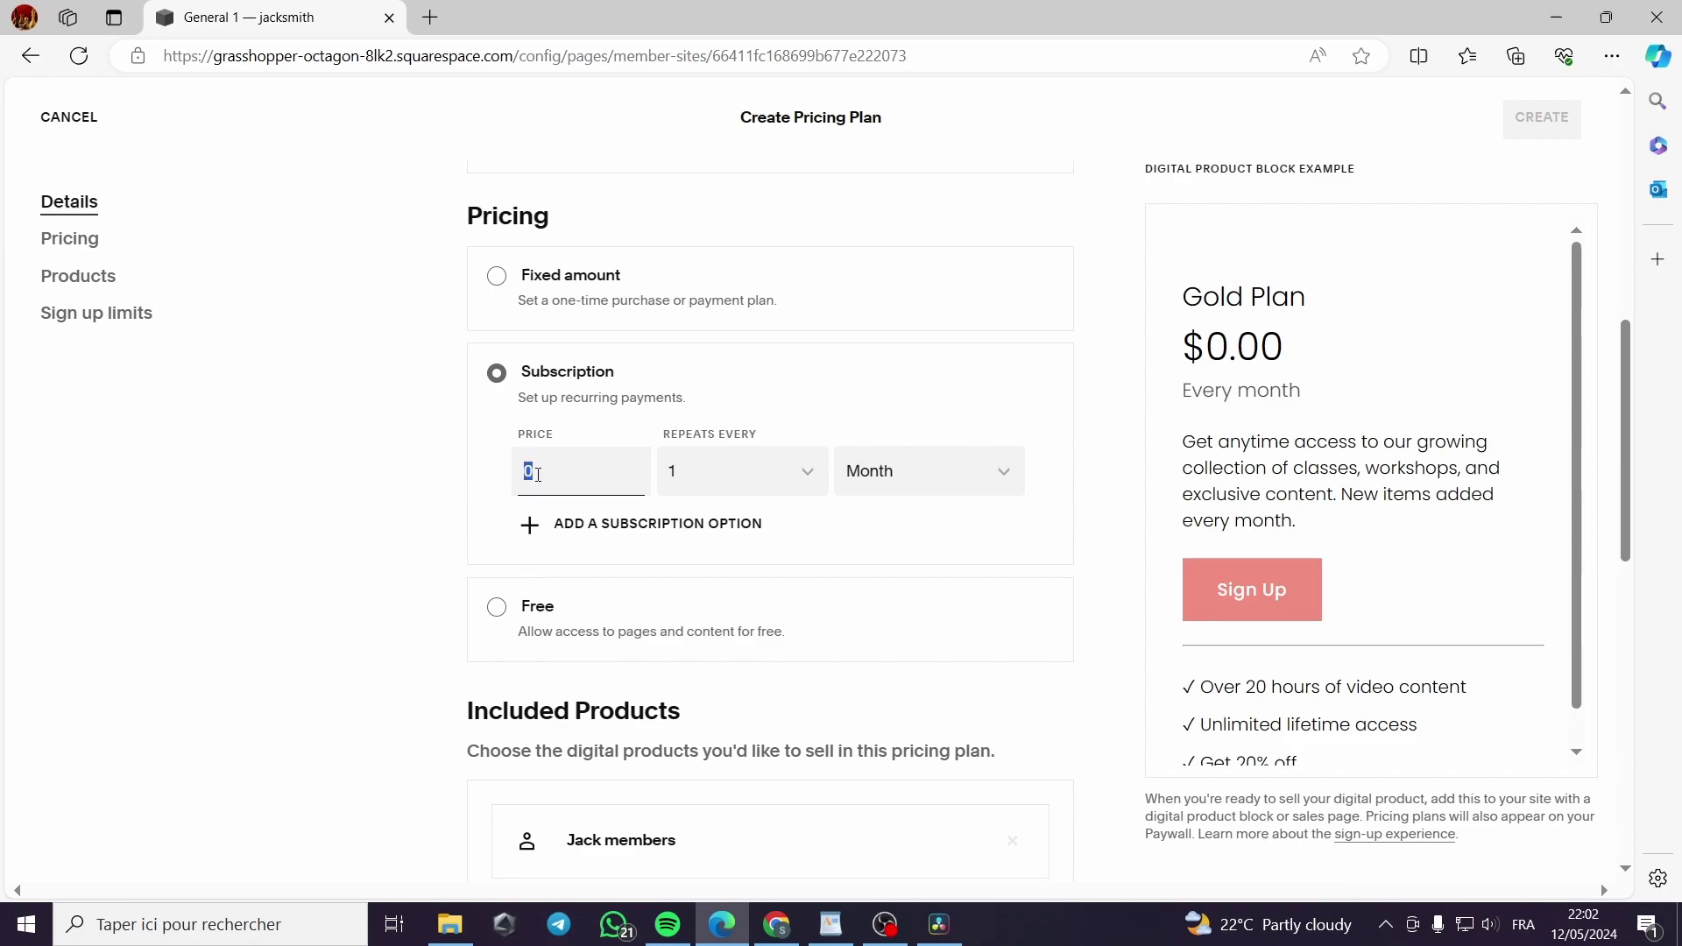
{"action": "type", "text": "15"}
{"action": "left_click", "coordinate": [811, 524]}
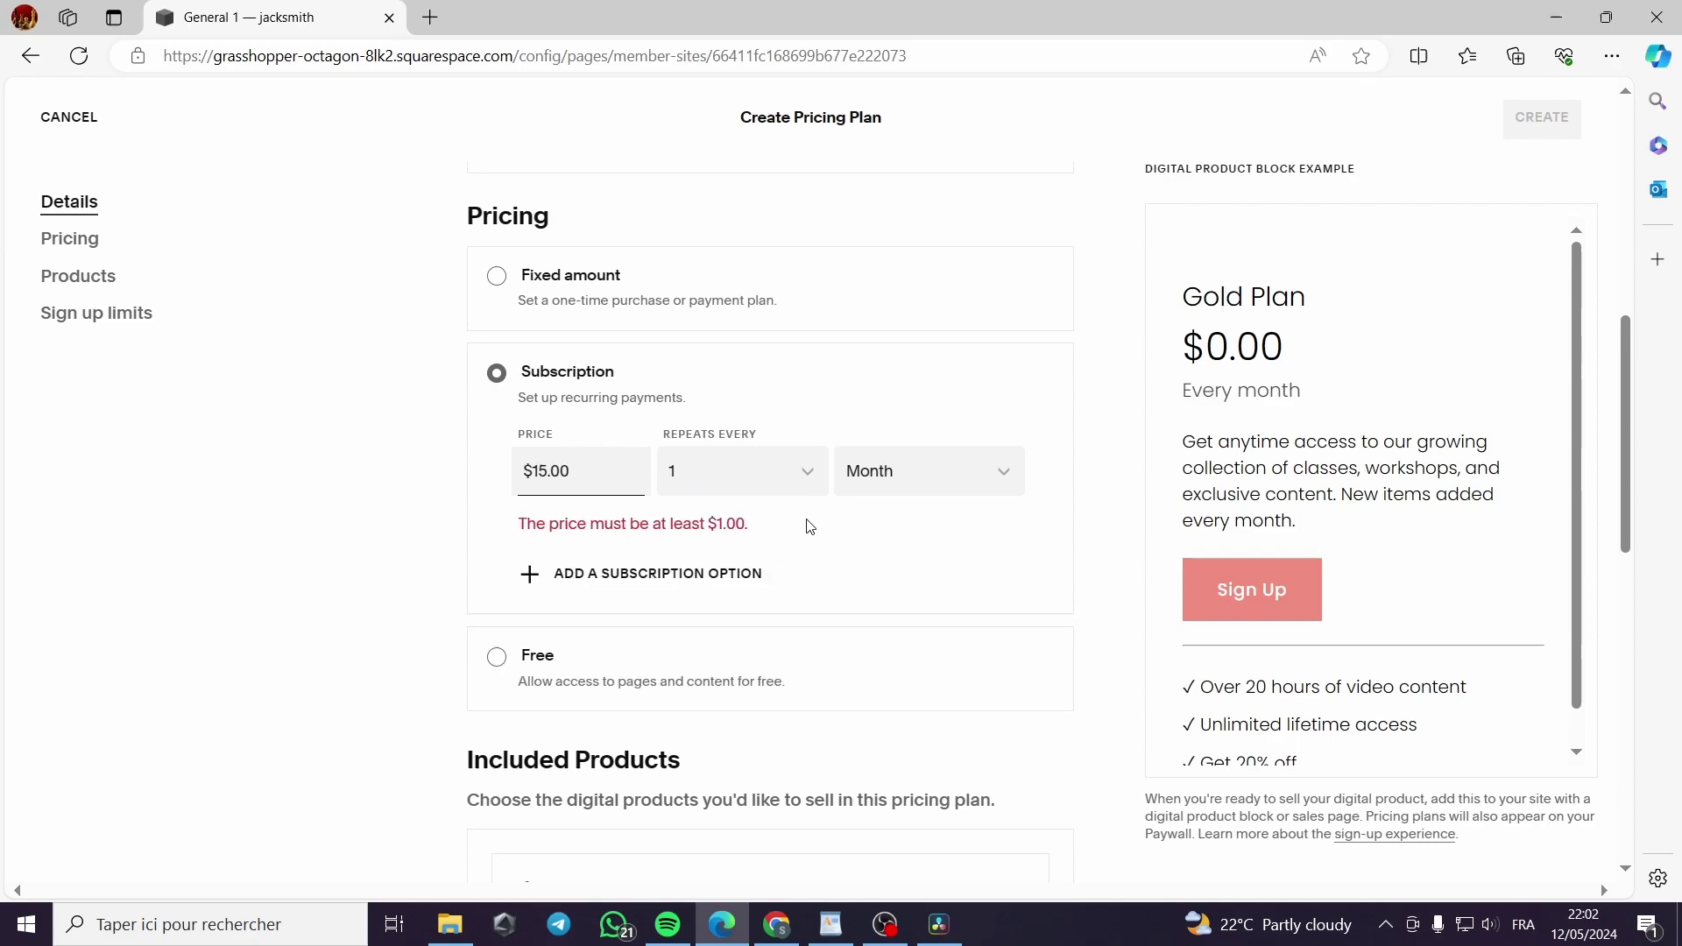
Keep billing repeating every 1 Month and scroll down to Sign up limits
{"action": "left_click", "coordinate": [801, 480]}
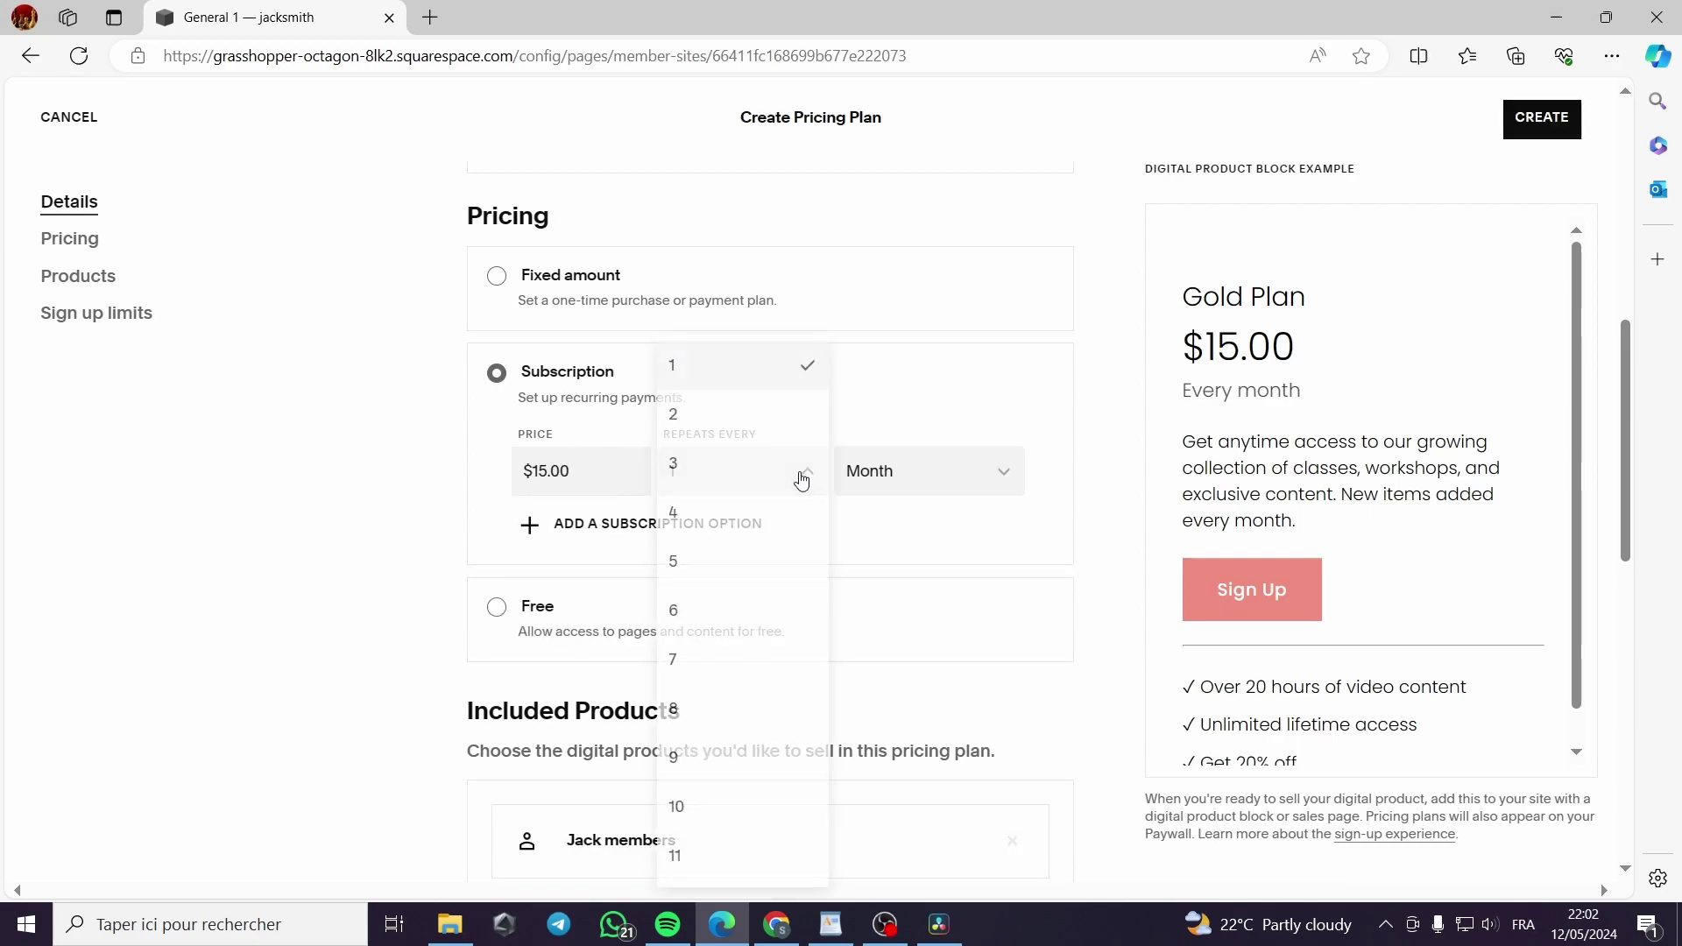
{"action": "left_click", "coordinate": [788, 377]}
{"action": "left_click", "coordinate": [985, 474]}
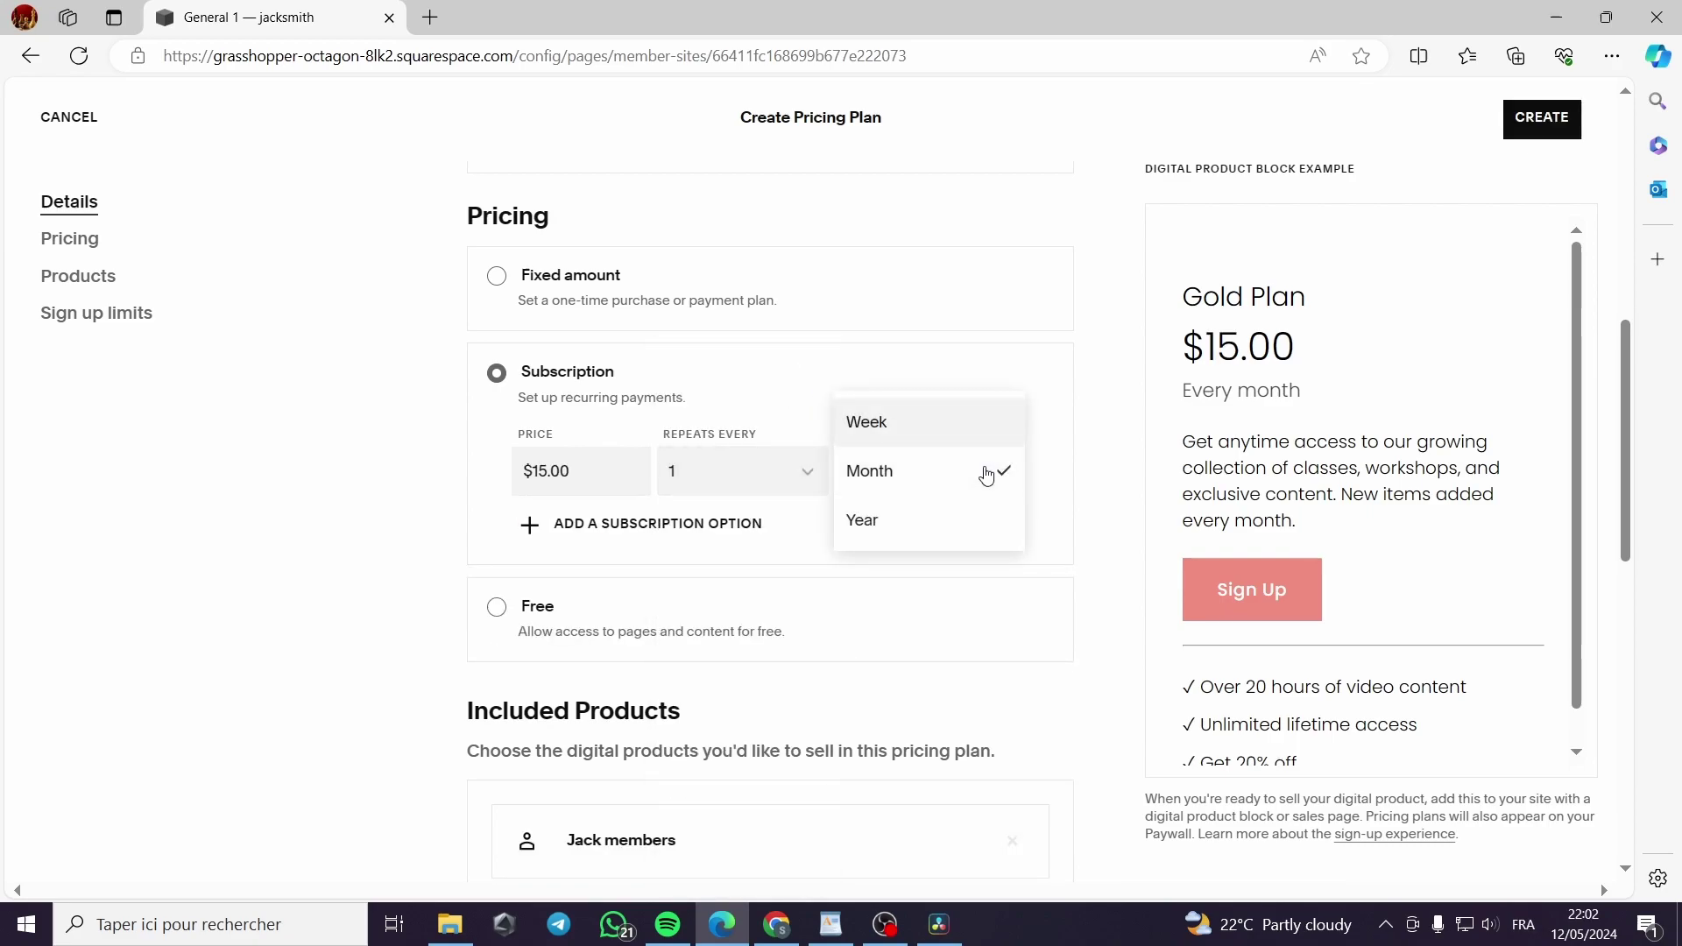
{"action": "left_click", "coordinate": [1109, 453]}
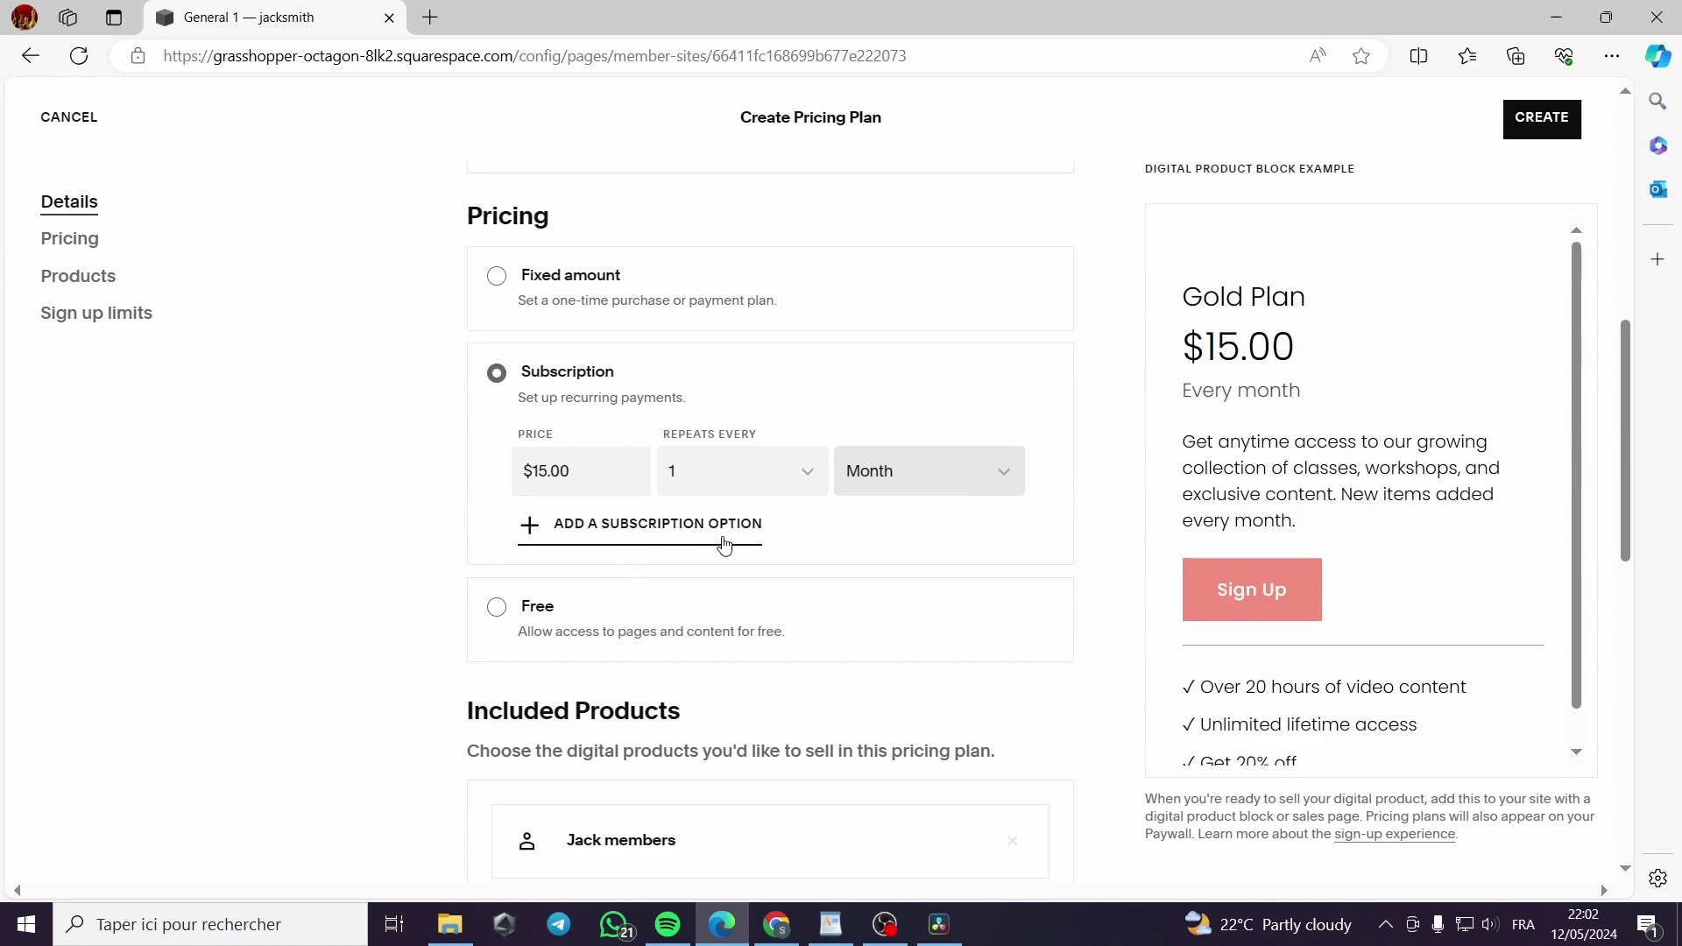
{"action": "scroll", "coordinate": [799, 601], "scroll_direction": "down", "scroll_amount": 3}
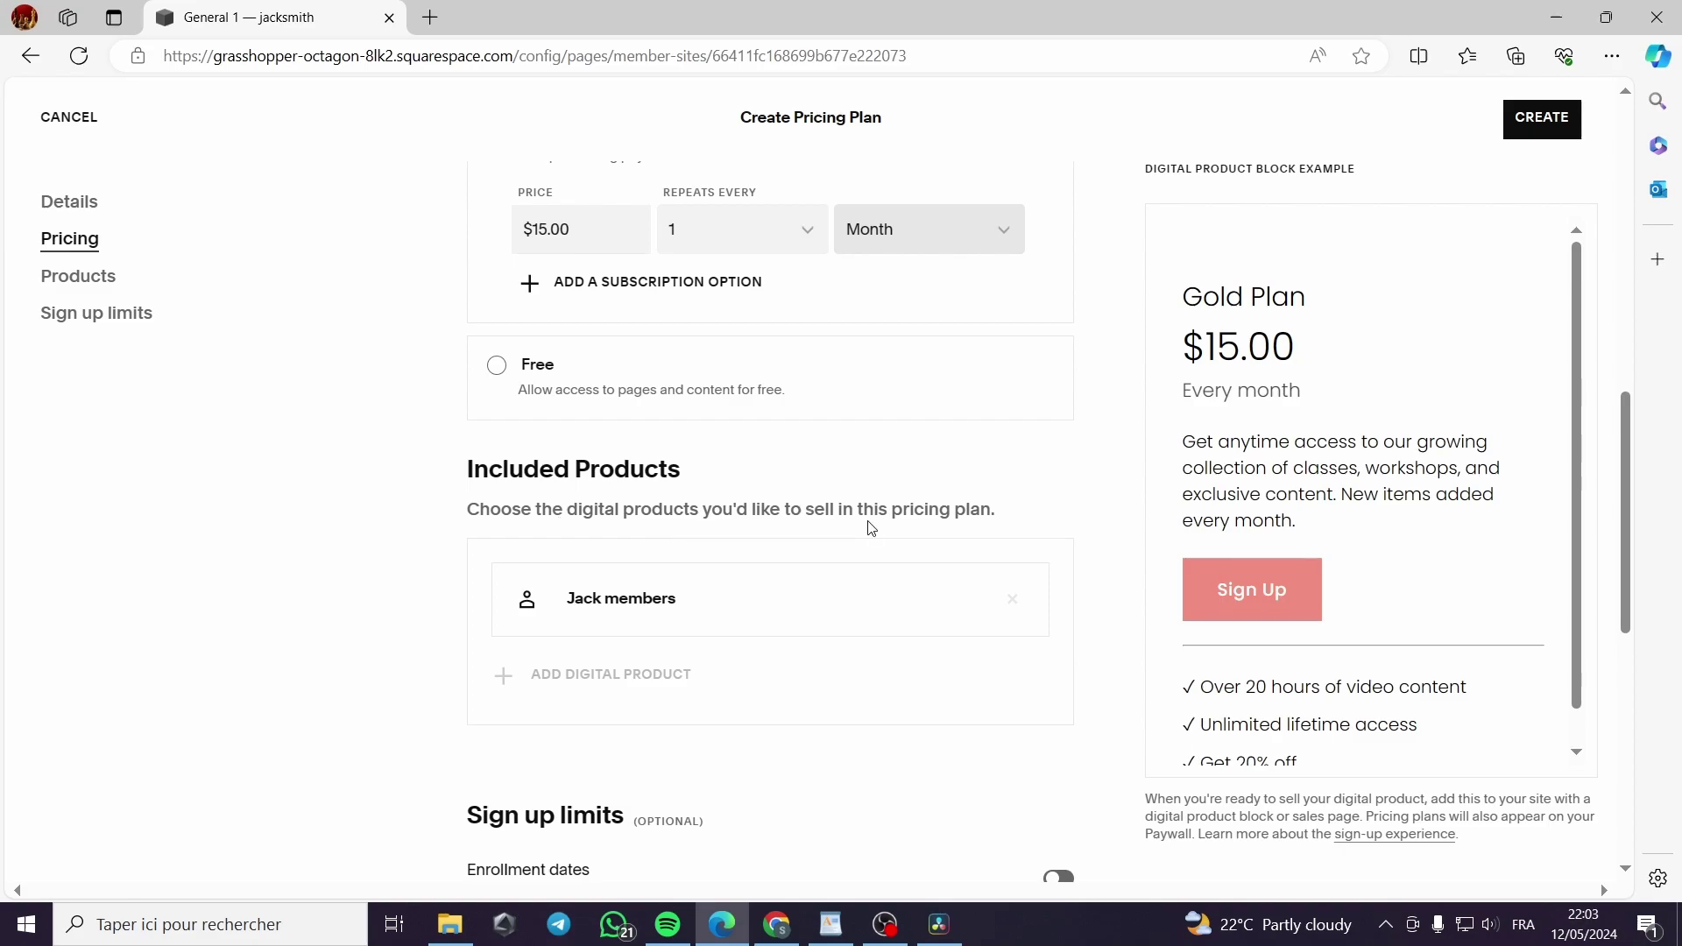
{"action": "scroll", "coordinate": [954, 513], "scroll_direction": "down", "scroll_amount": 1}
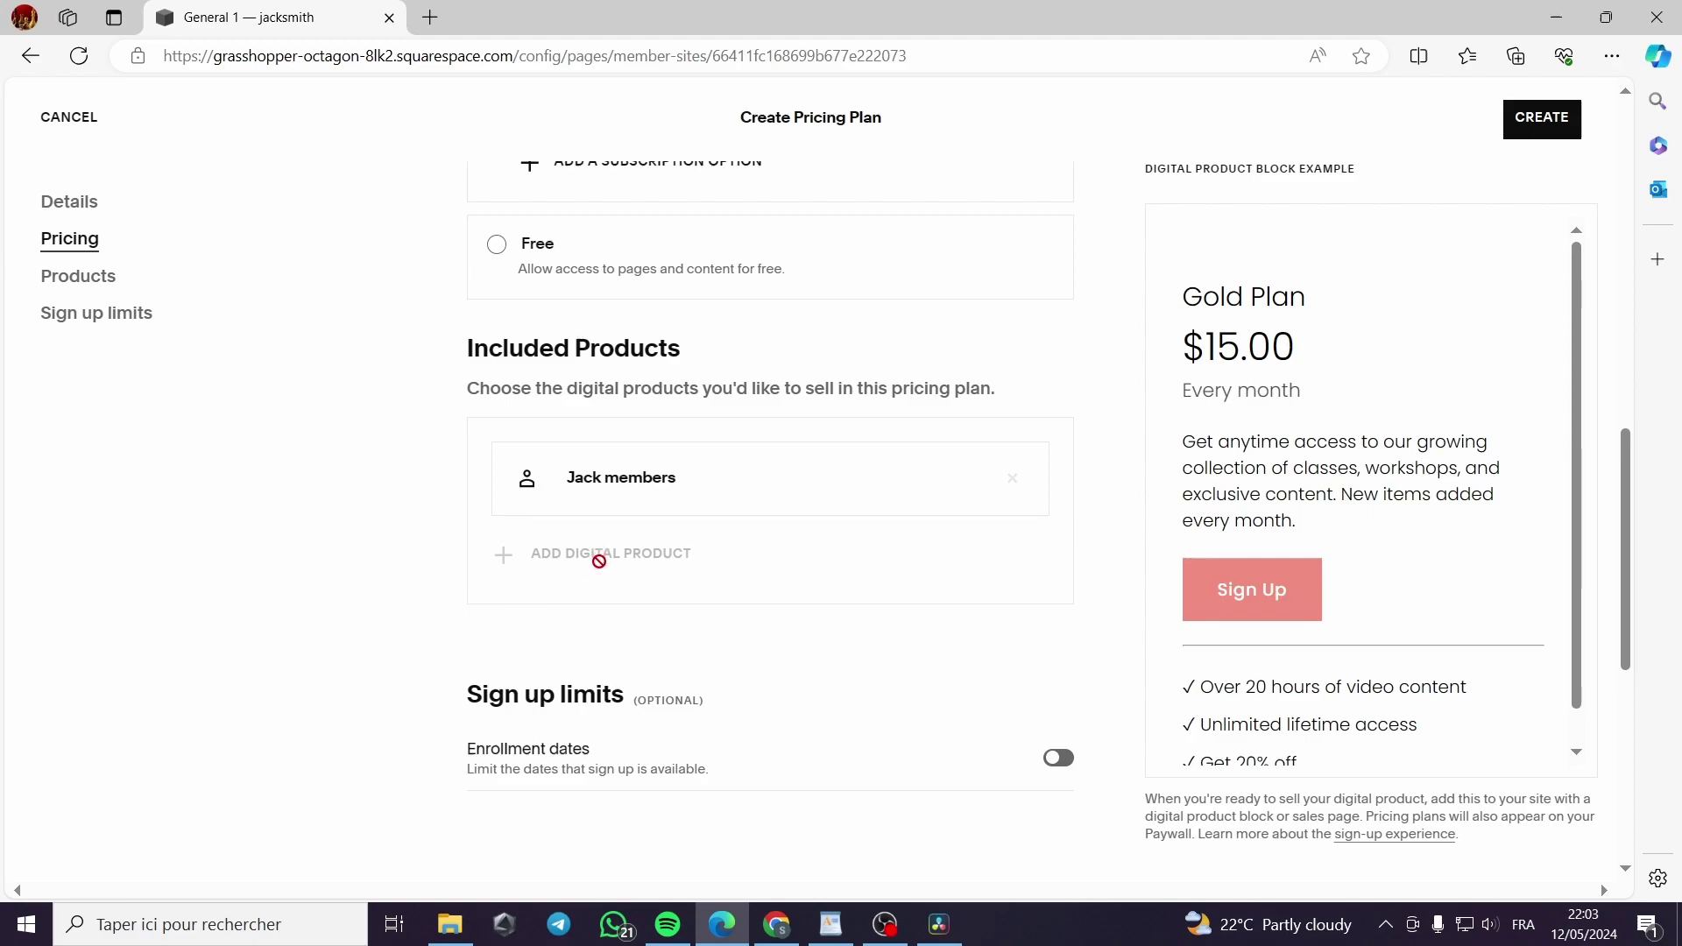
{"action": "scroll", "coordinate": [788, 614], "scroll_direction": "down", "scroll_amount": 3}
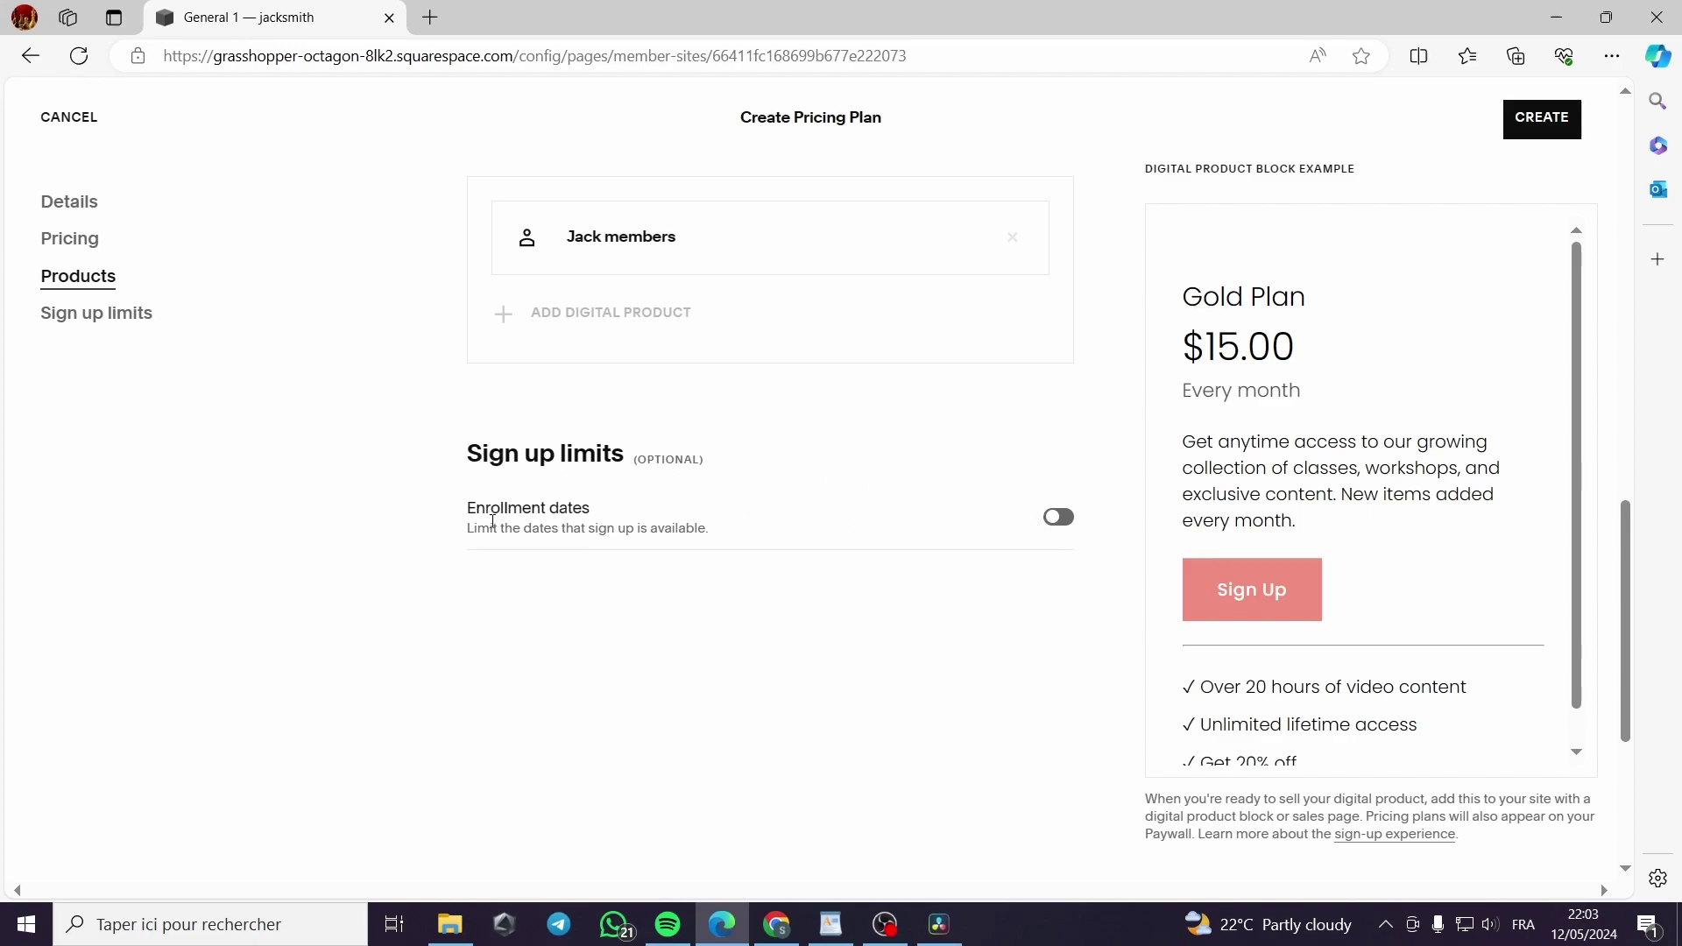
Leave enrollment date limits off and create the $15.00 monthly Gold Plan
{"action": "left_click", "coordinate": [1058, 519]}
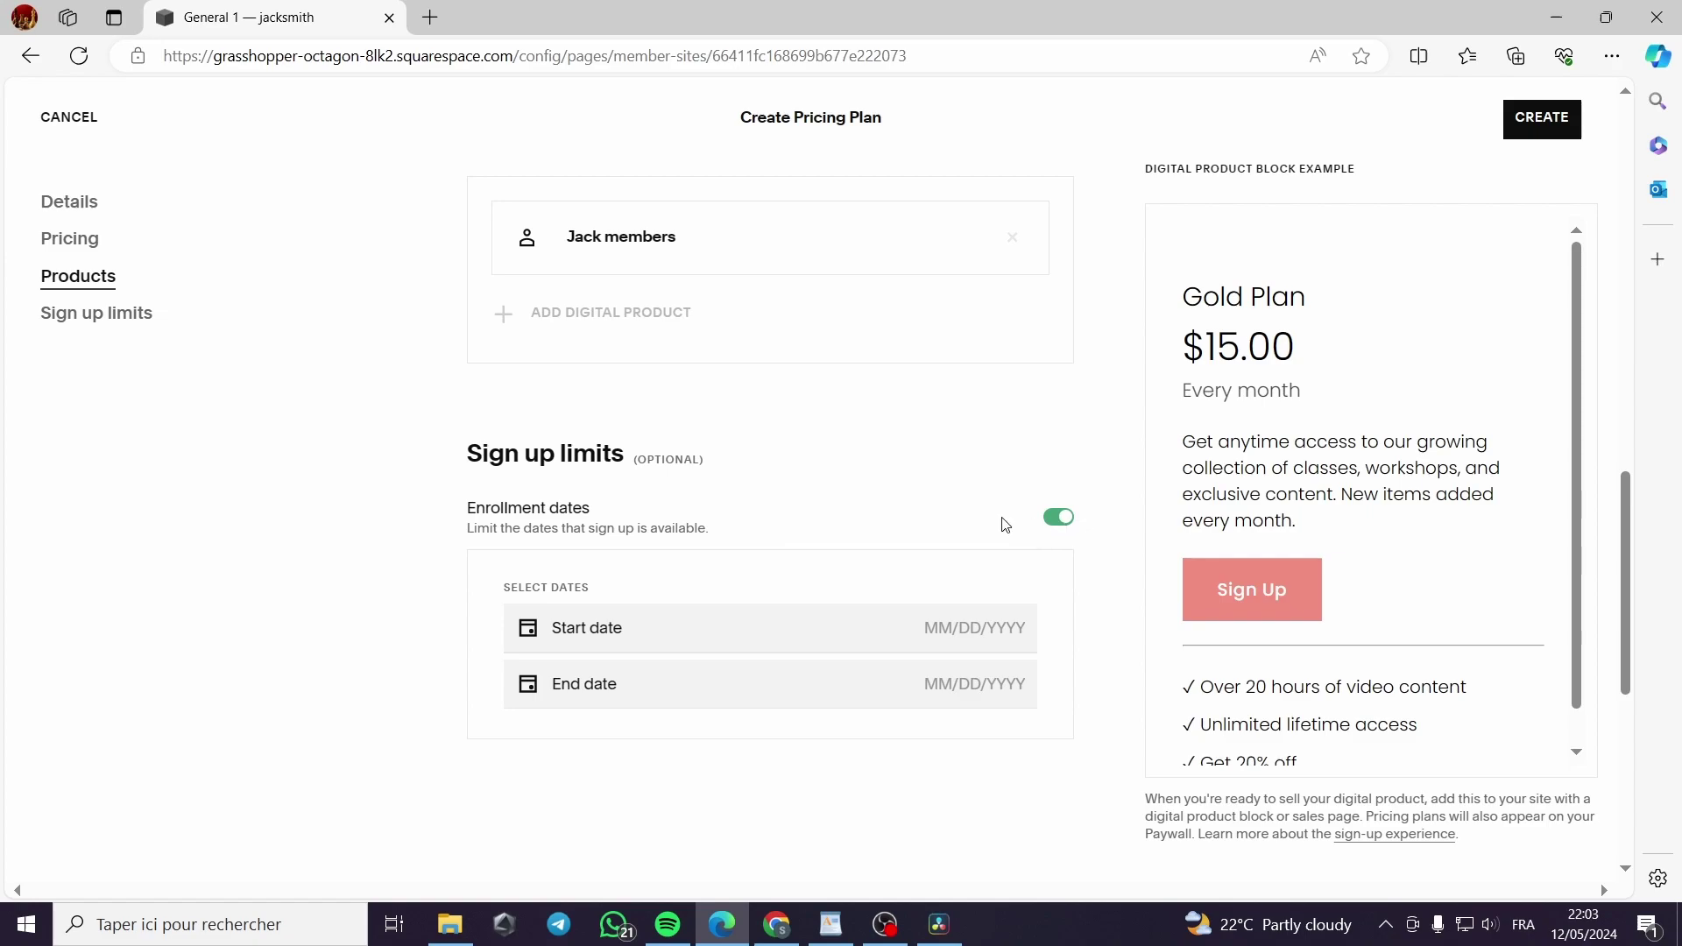
{"action": "scroll", "coordinate": [958, 725], "scroll_direction": "up", "scroll_amount": 8}
{"action": "scroll", "coordinate": [1134, 590], "scroll_direction": "up", "scroll_amount": 6}
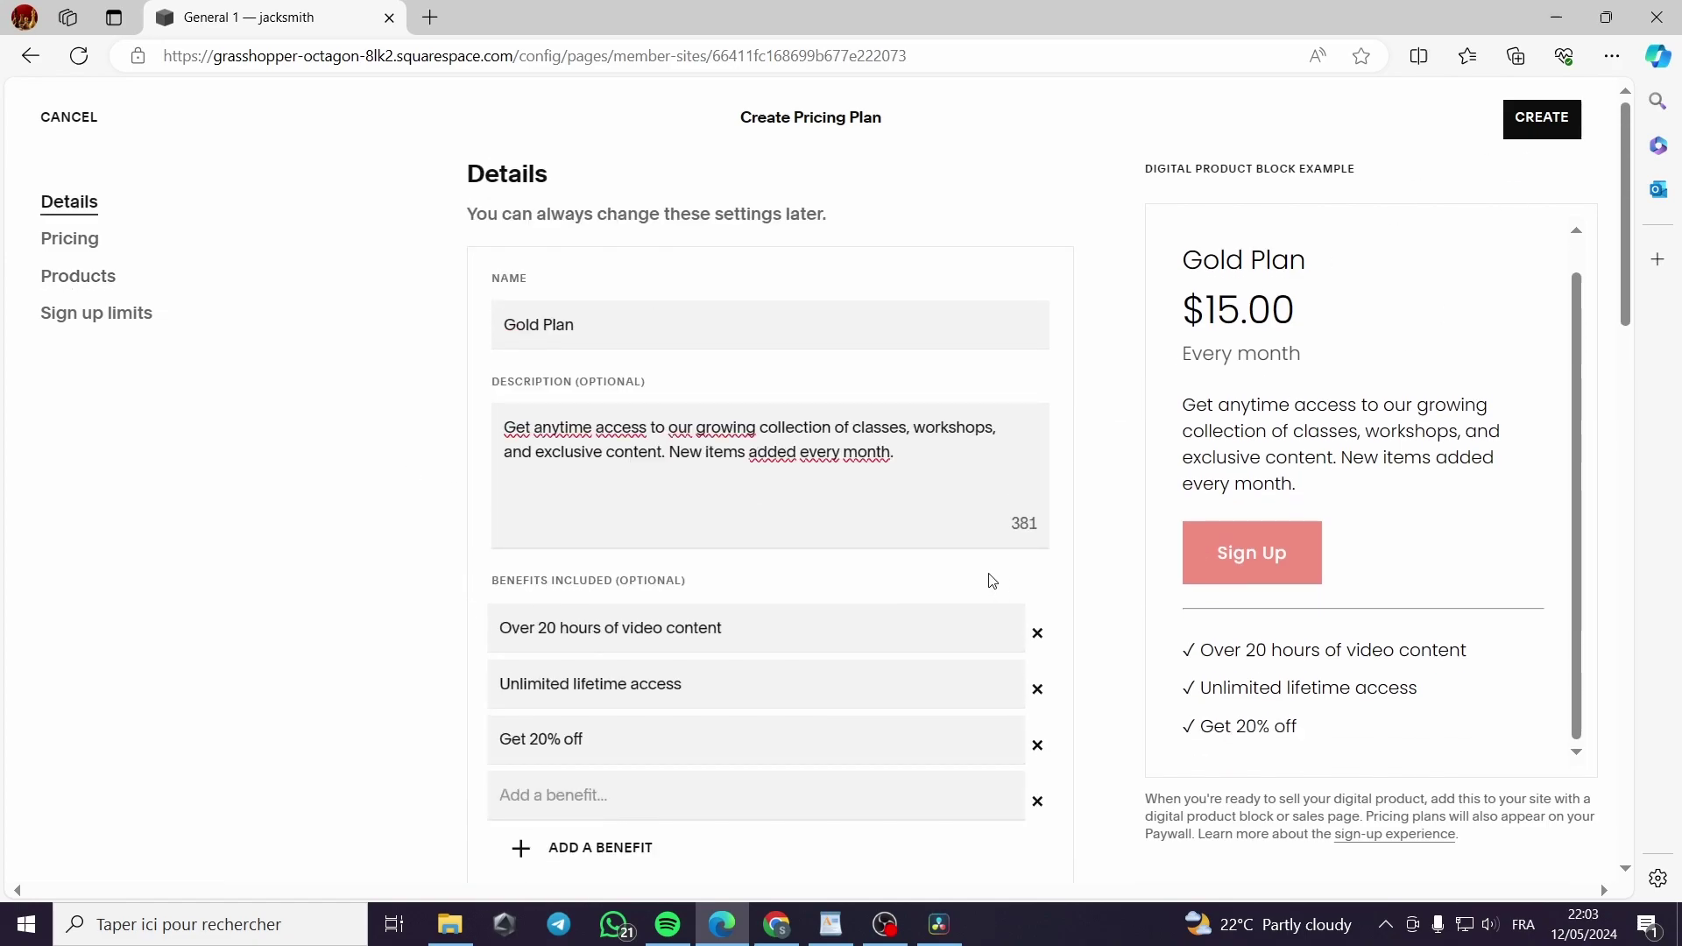
{"action": "scroll", "coordinate": [894, 654], "scroll_direction": "down", "scroll_amount": 14}
{"action": "left_click", "coordinate": [1062, 398]}
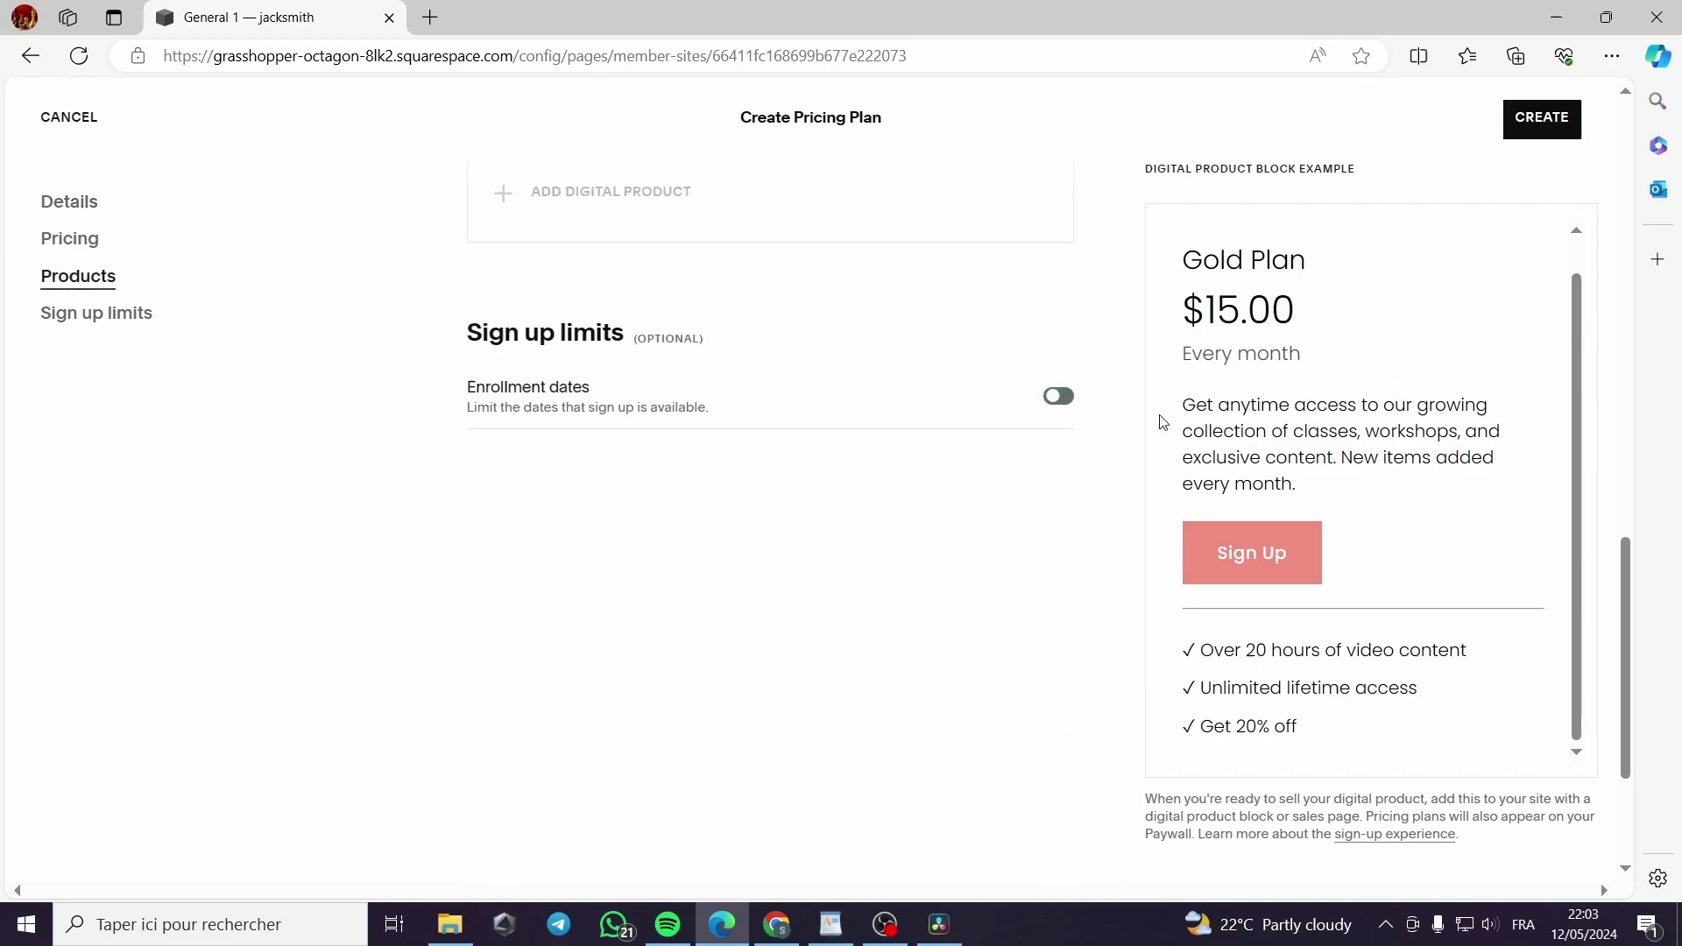
{"action": "left_click", "coordinate": [1542, 123]}
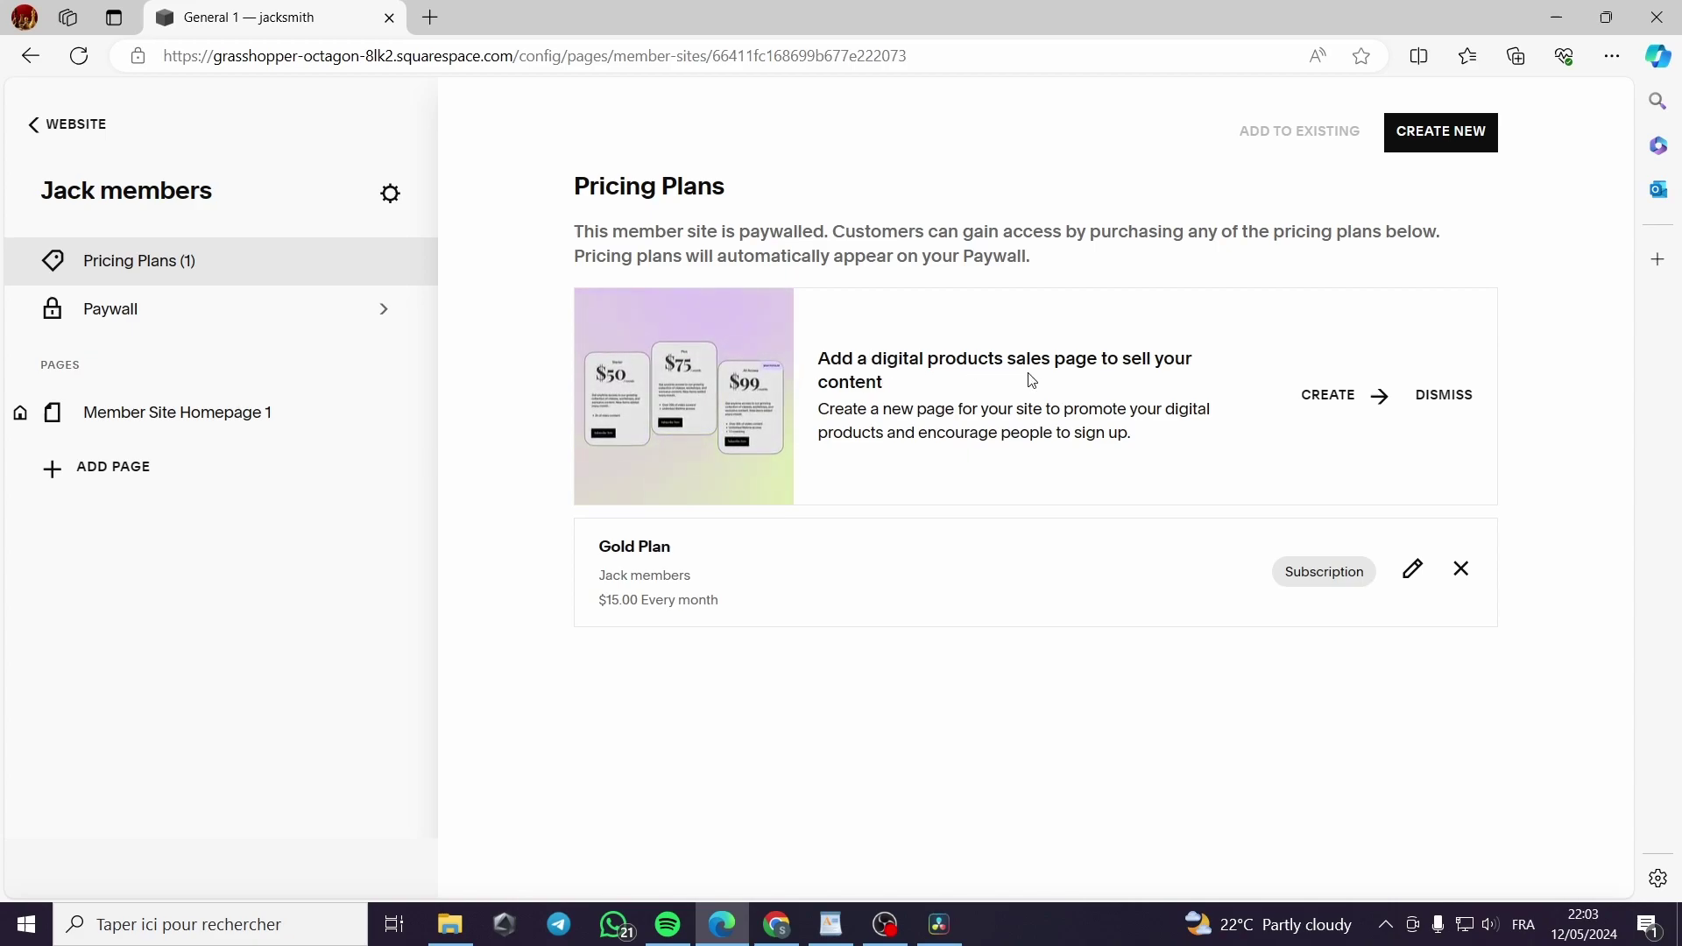
Preview Member Site Homepage 1, check its options menu, then return to the Pricing Plans list
{"action": "left_click", "coordinate": [1329, 399]}
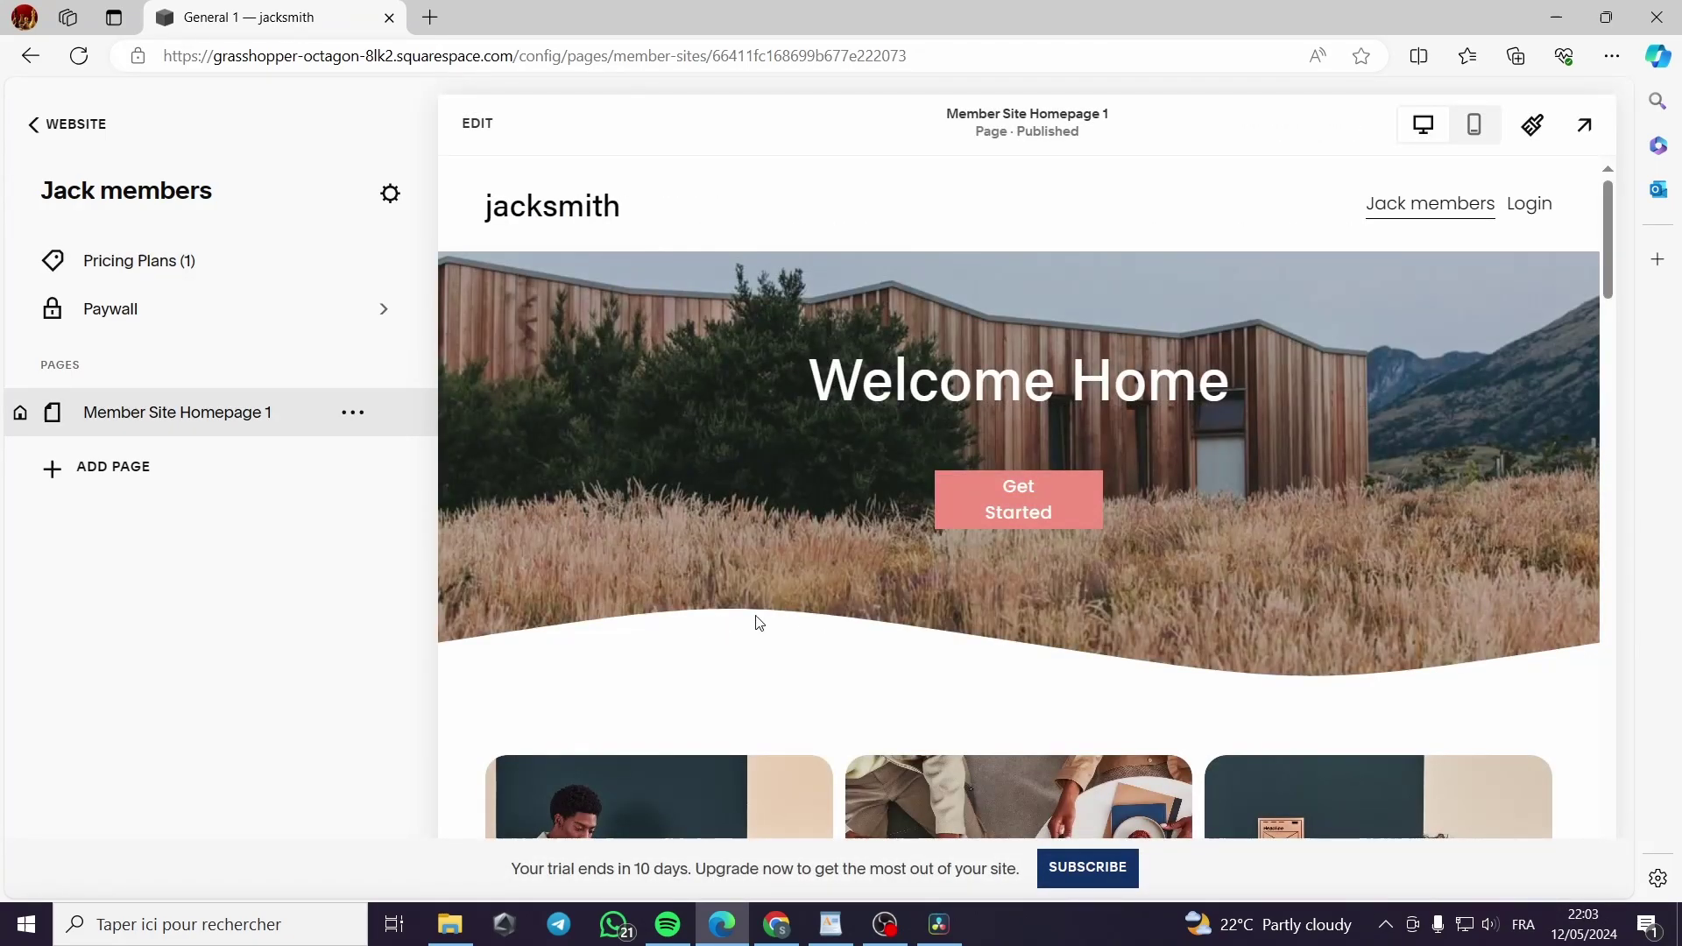
{"action": "scroll", "coordinate": [759, 622], "scroll_direction": "down", "scroll_amount": 10}
{"action": "scroll", "coordinate": [768, 615], "scroll_direction": "up", "scroll_amount": 7}
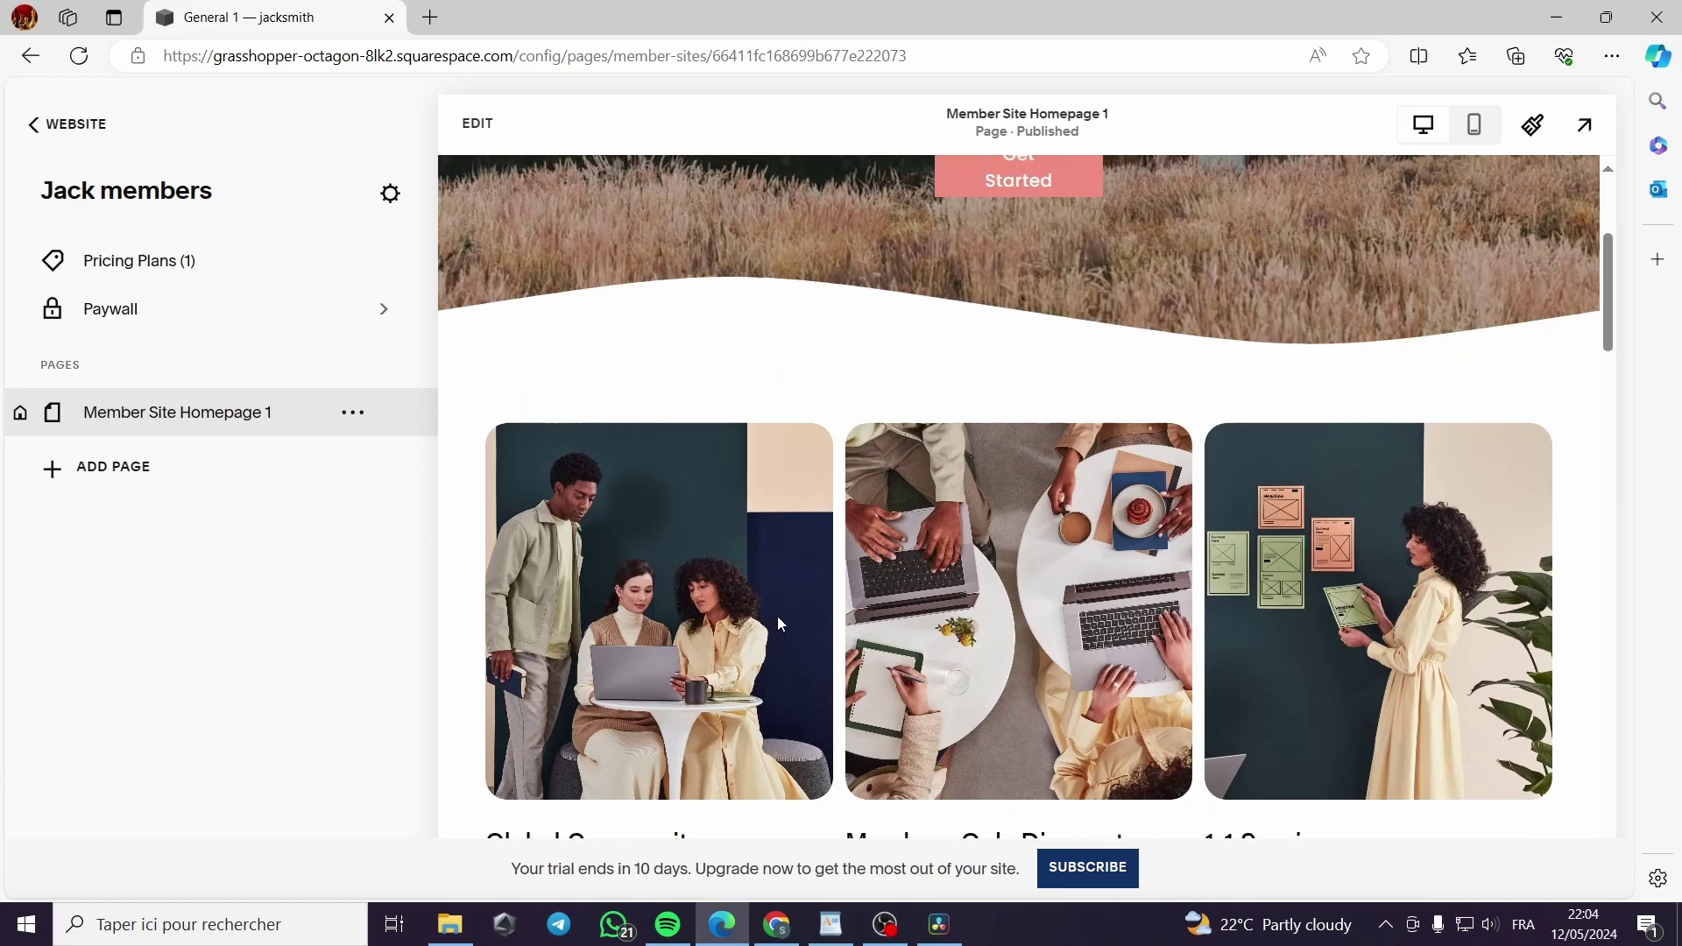
{"action": "scroll", "coordinate": [776, 617], "scroll_direction": "up", "scroll_amount": 5}
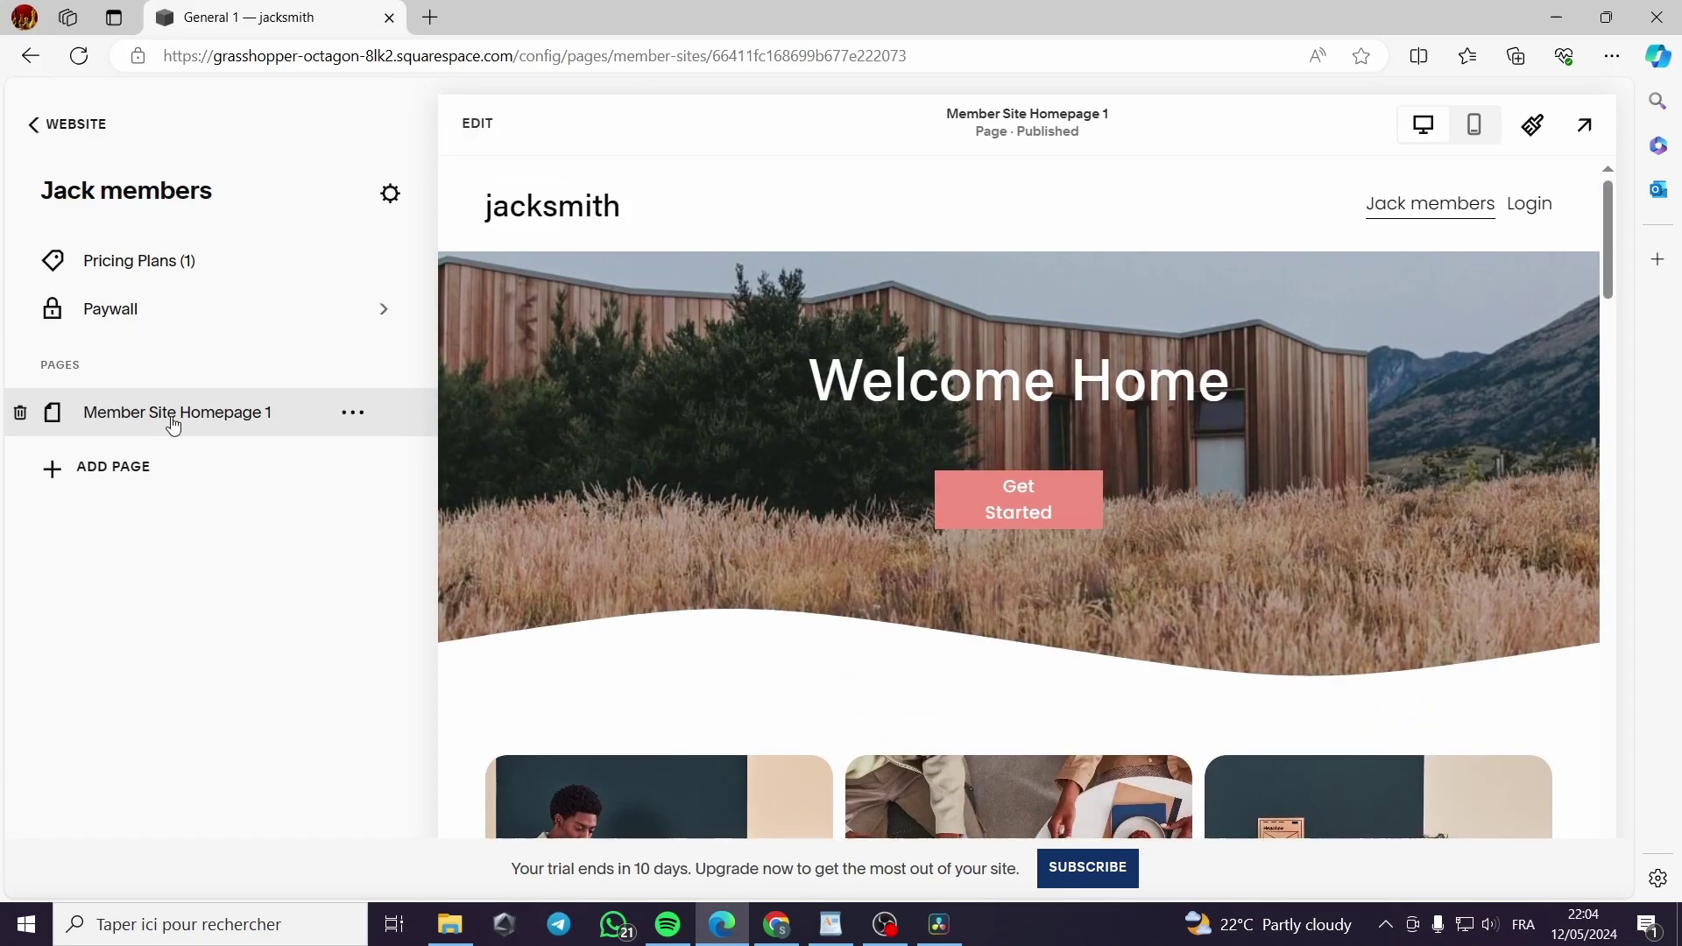
{"action": "left_click", "coordinate": [354, 412]}
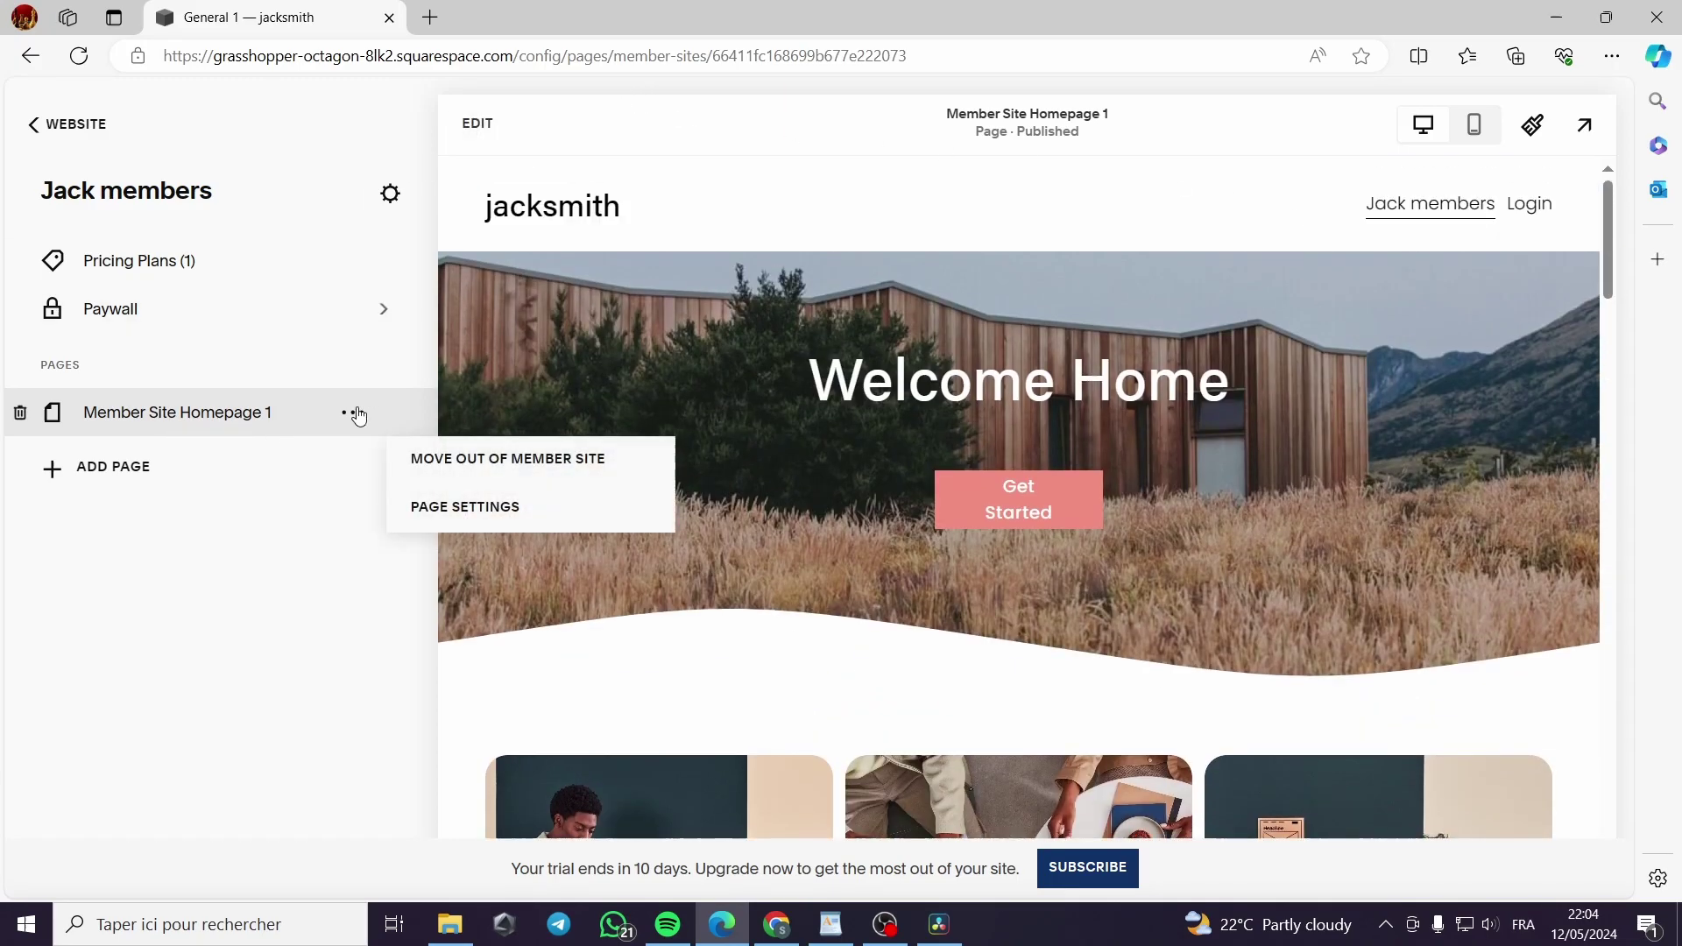
{"action": "left_click", "coordinate": [160, 274]}
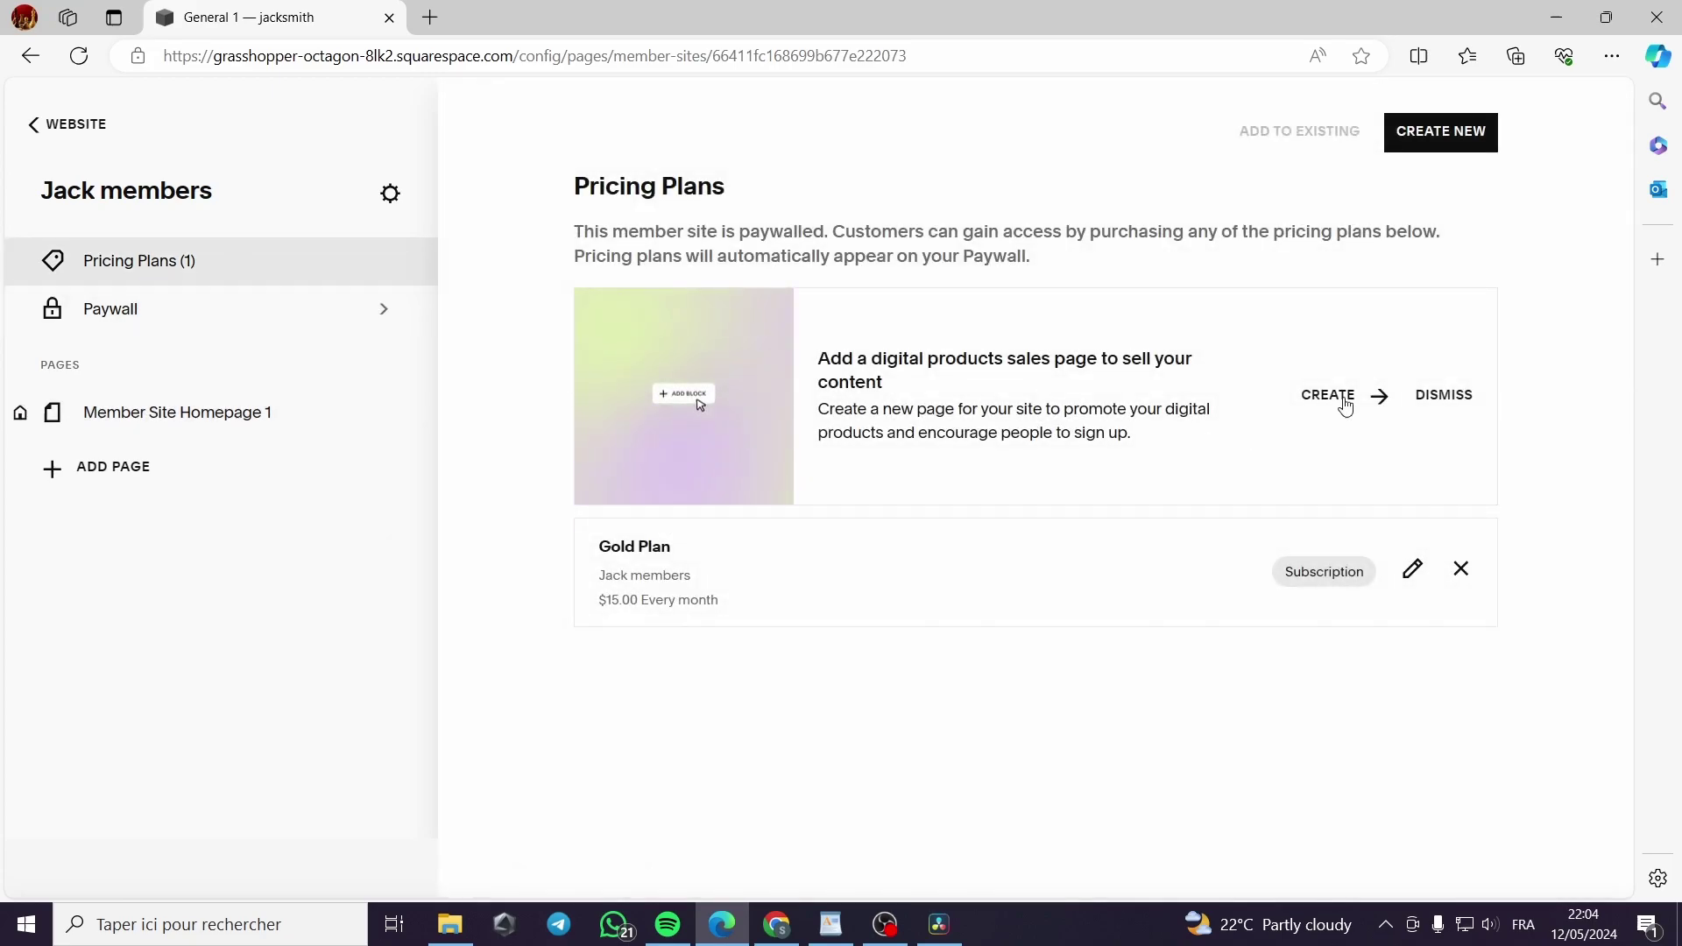
{"action": "key", "text": "Escape"}
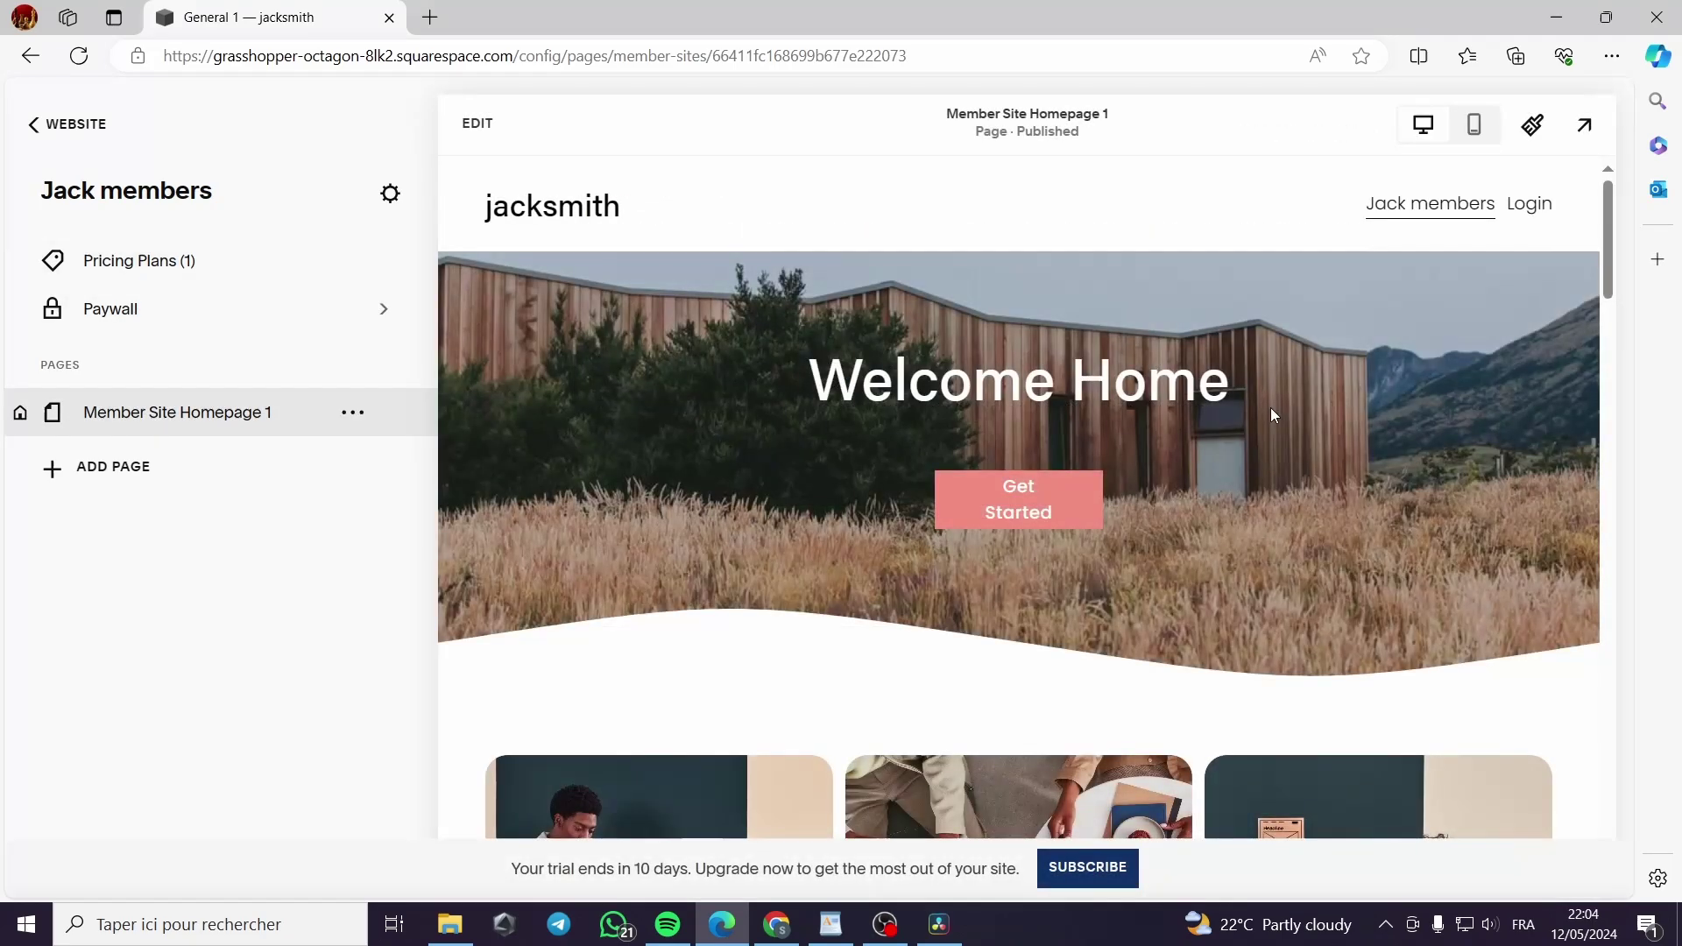
{"action": "left_click", "coordinate": [151, 263]}
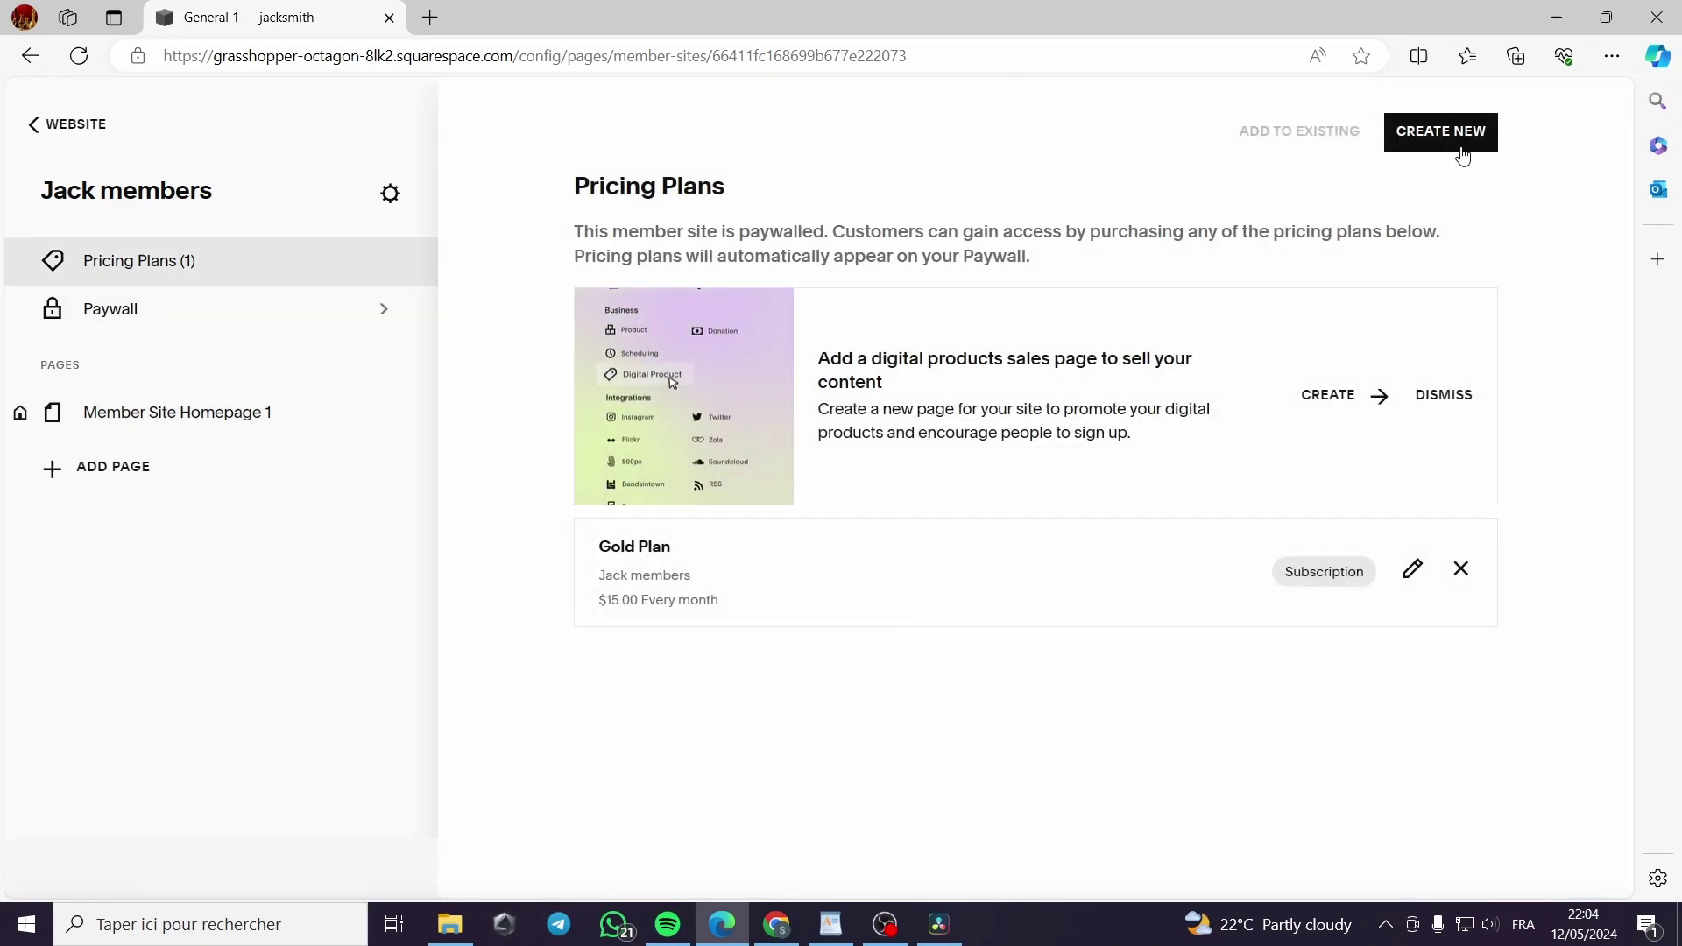
Open the Jack members Paywall settings and scroll through its headline and description preview
{"action": "left_click", "coordinate": [139, 321]}
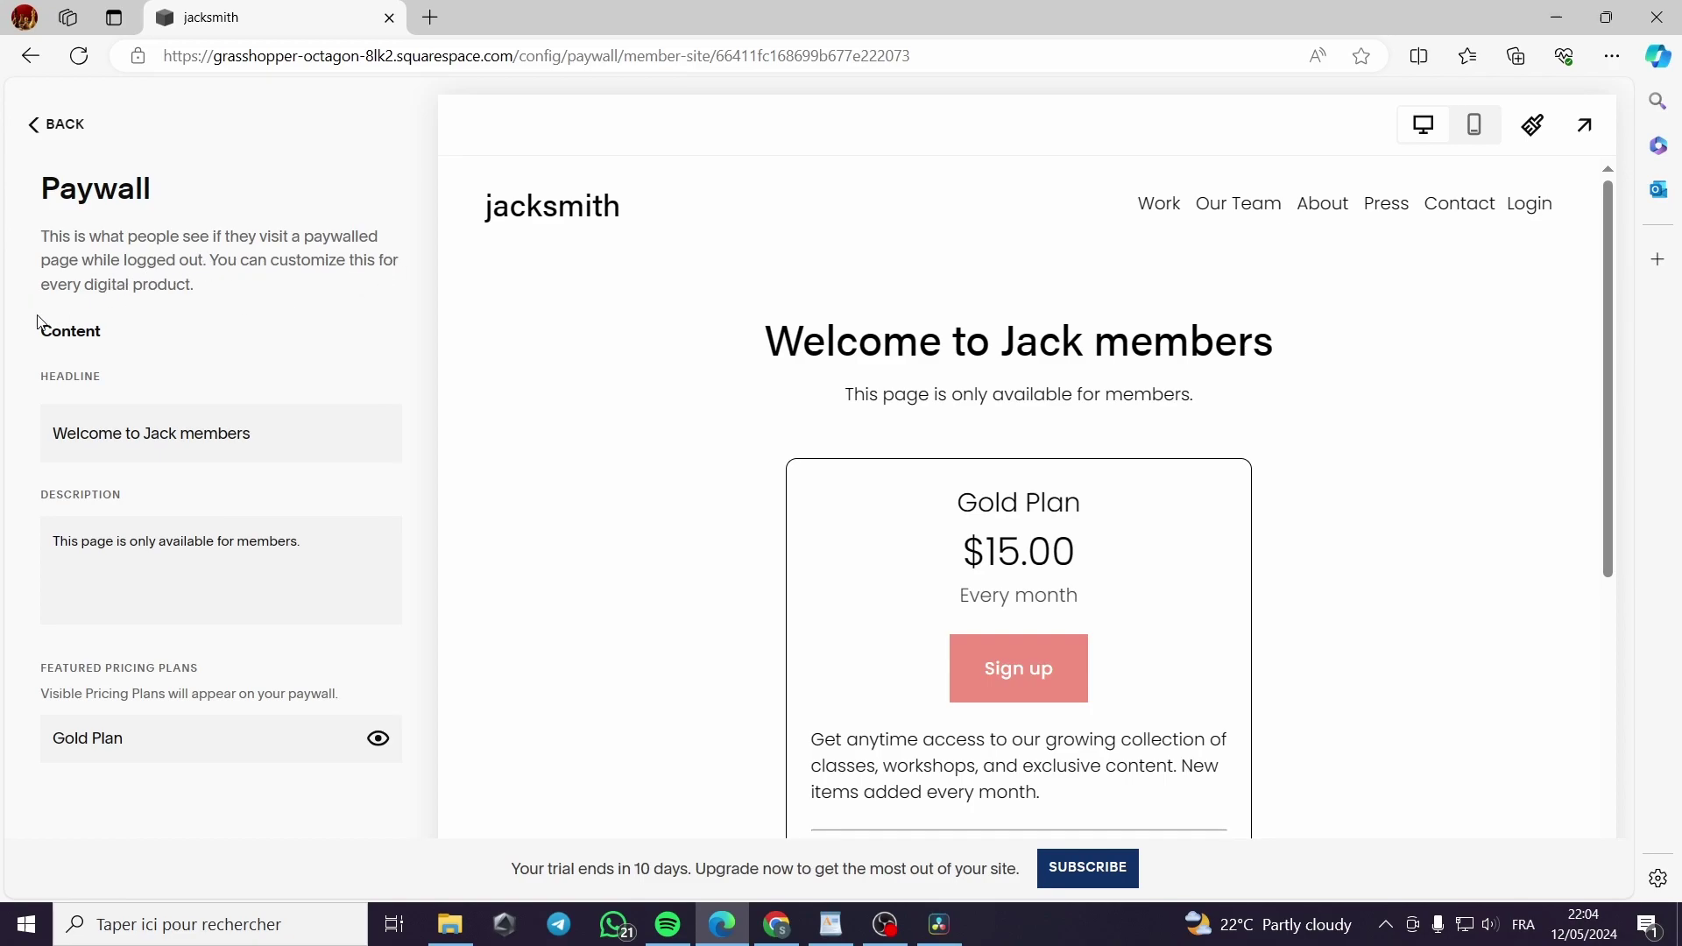
{"action": "scroll", "coordinate": [1035, 521], "scroll_direction": "down", "scroll_amount": 2}
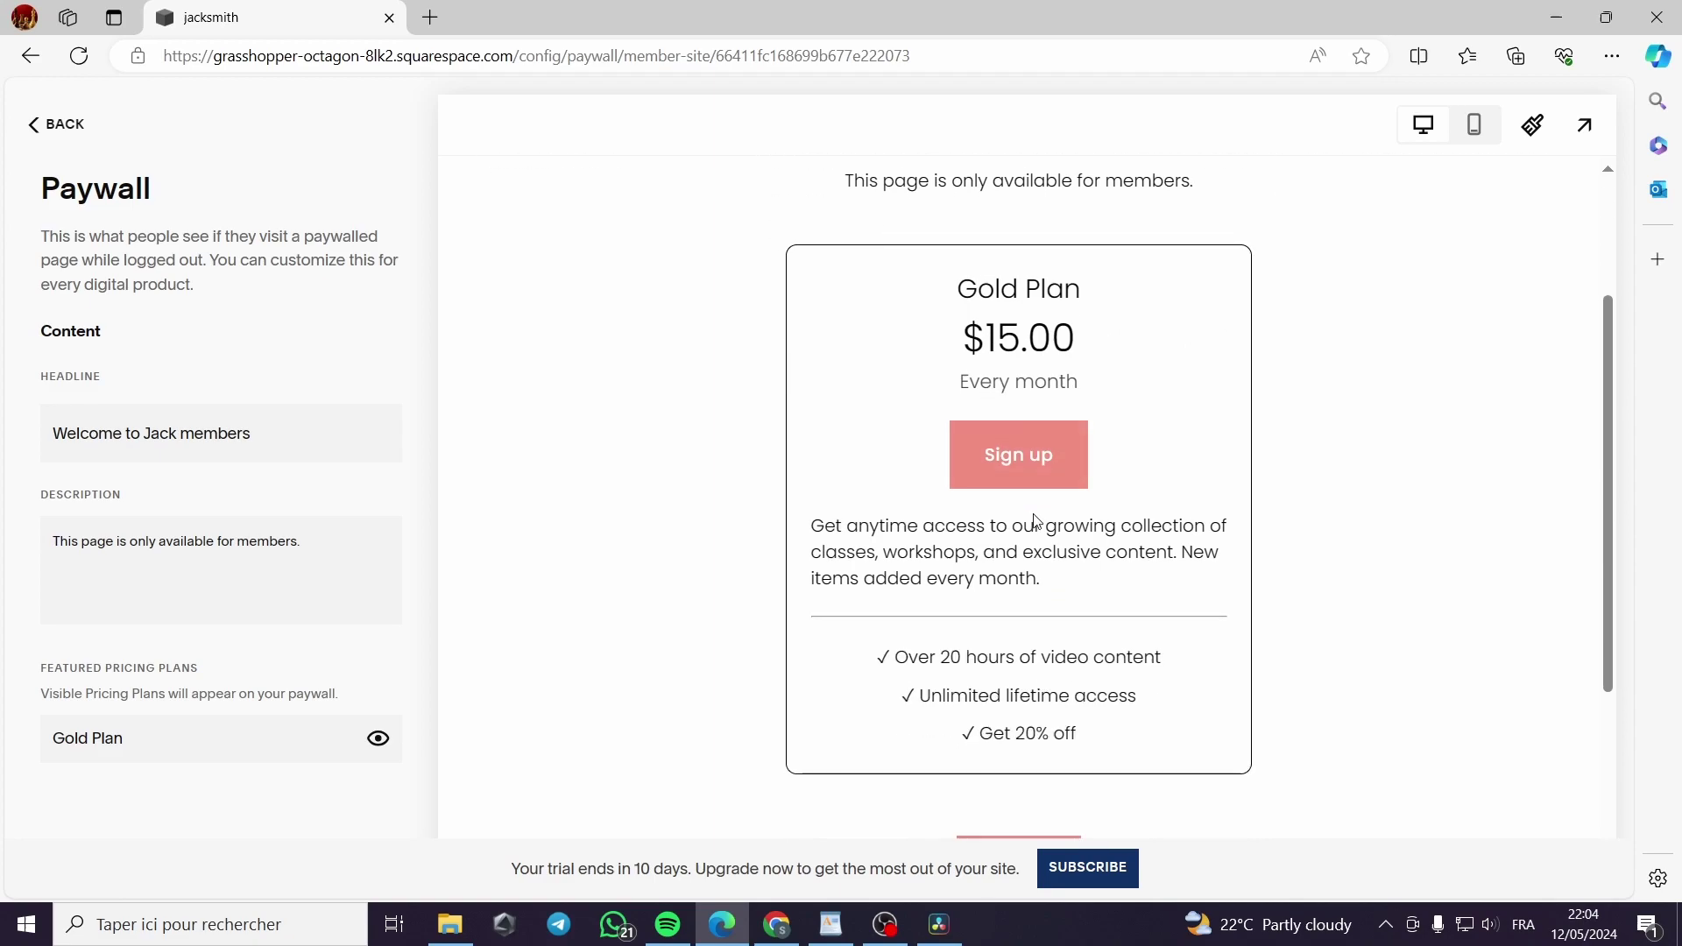
{"action": "scroll", "coordinate": [1035, 523], "scroll_direction": "down", "scroll_amount": 3}
{"action": "scroll", "coordinate": [1081, 456], "scroll_direction": "up", "scroll_amount": 3}
{"action": "scroll", "coordinate": [1043, 523], "scroll_direction": "down", "scroll_amount": 1}
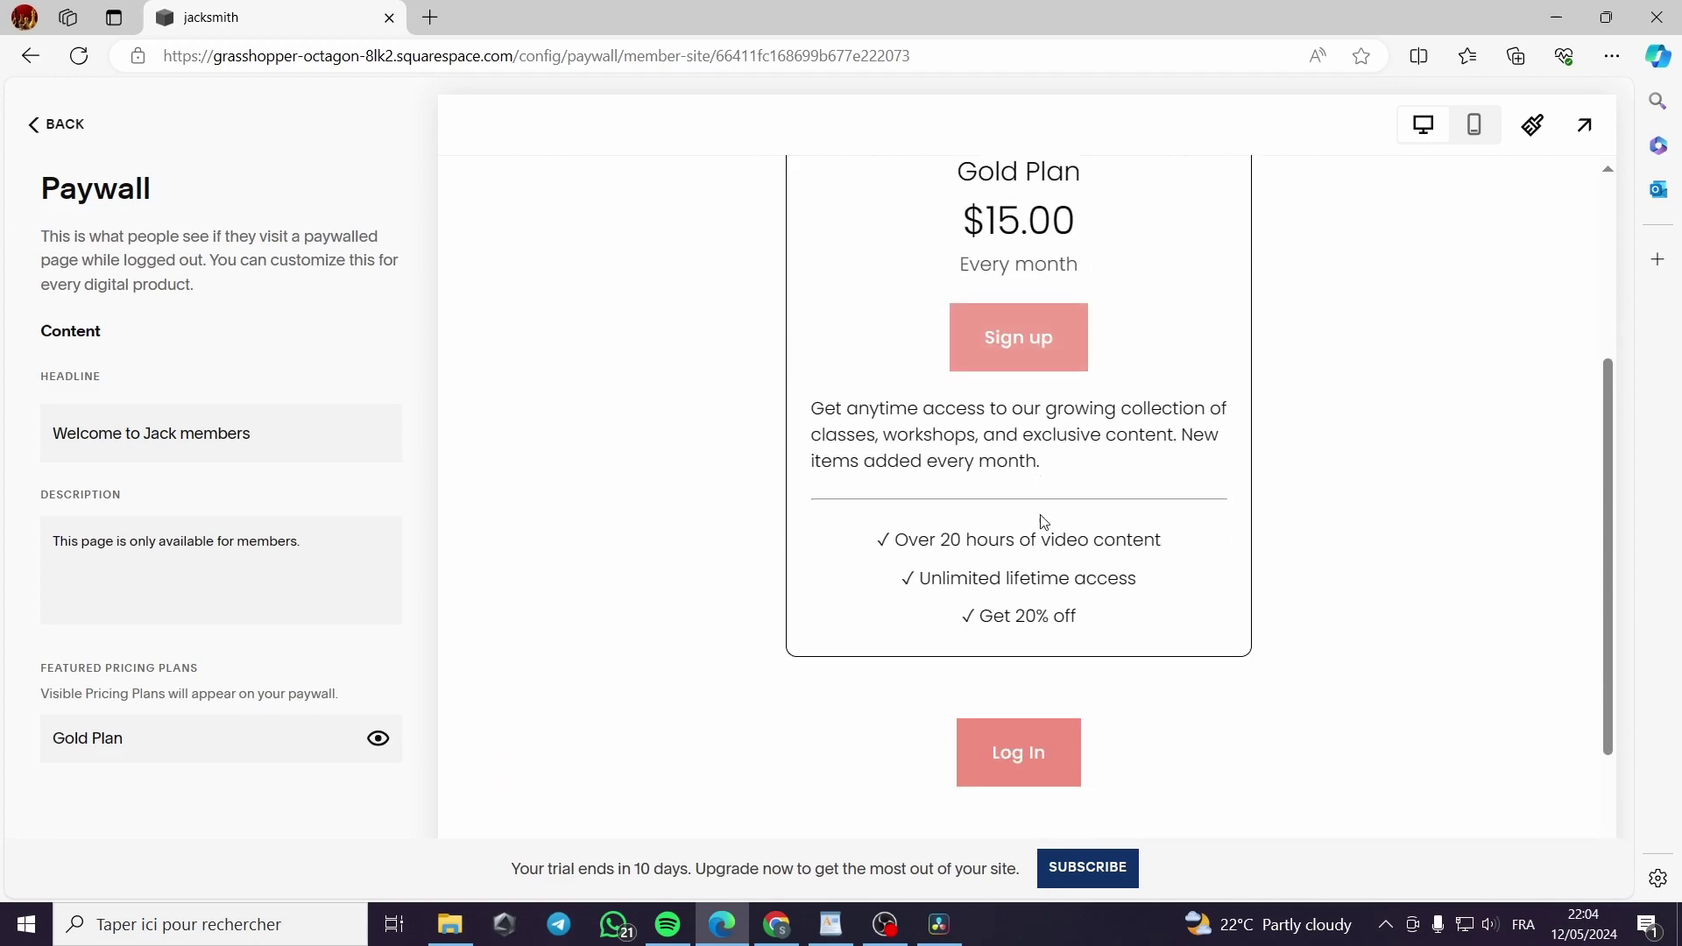
{"action": "scroll", "coordinate": [1044, 522], "scroll_direction": "down", "scroll_amount": 2}
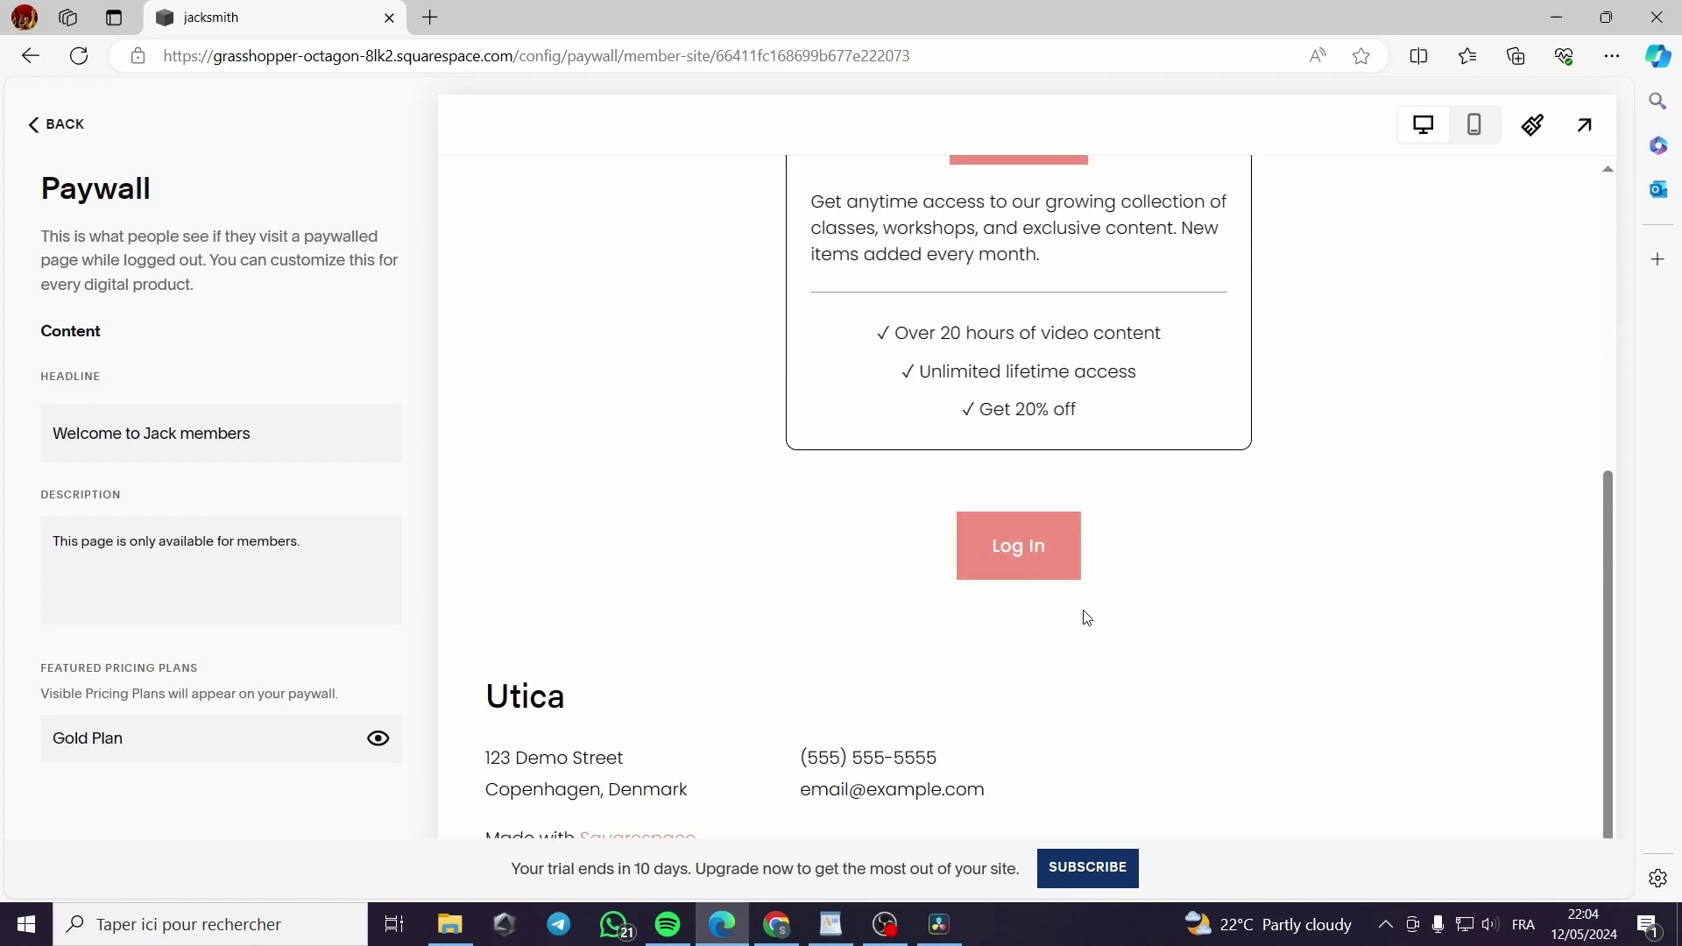
{"action": "scroll", "coordinate": [835, 530], "scroll_direction": "up", "scroll_amount": 5}
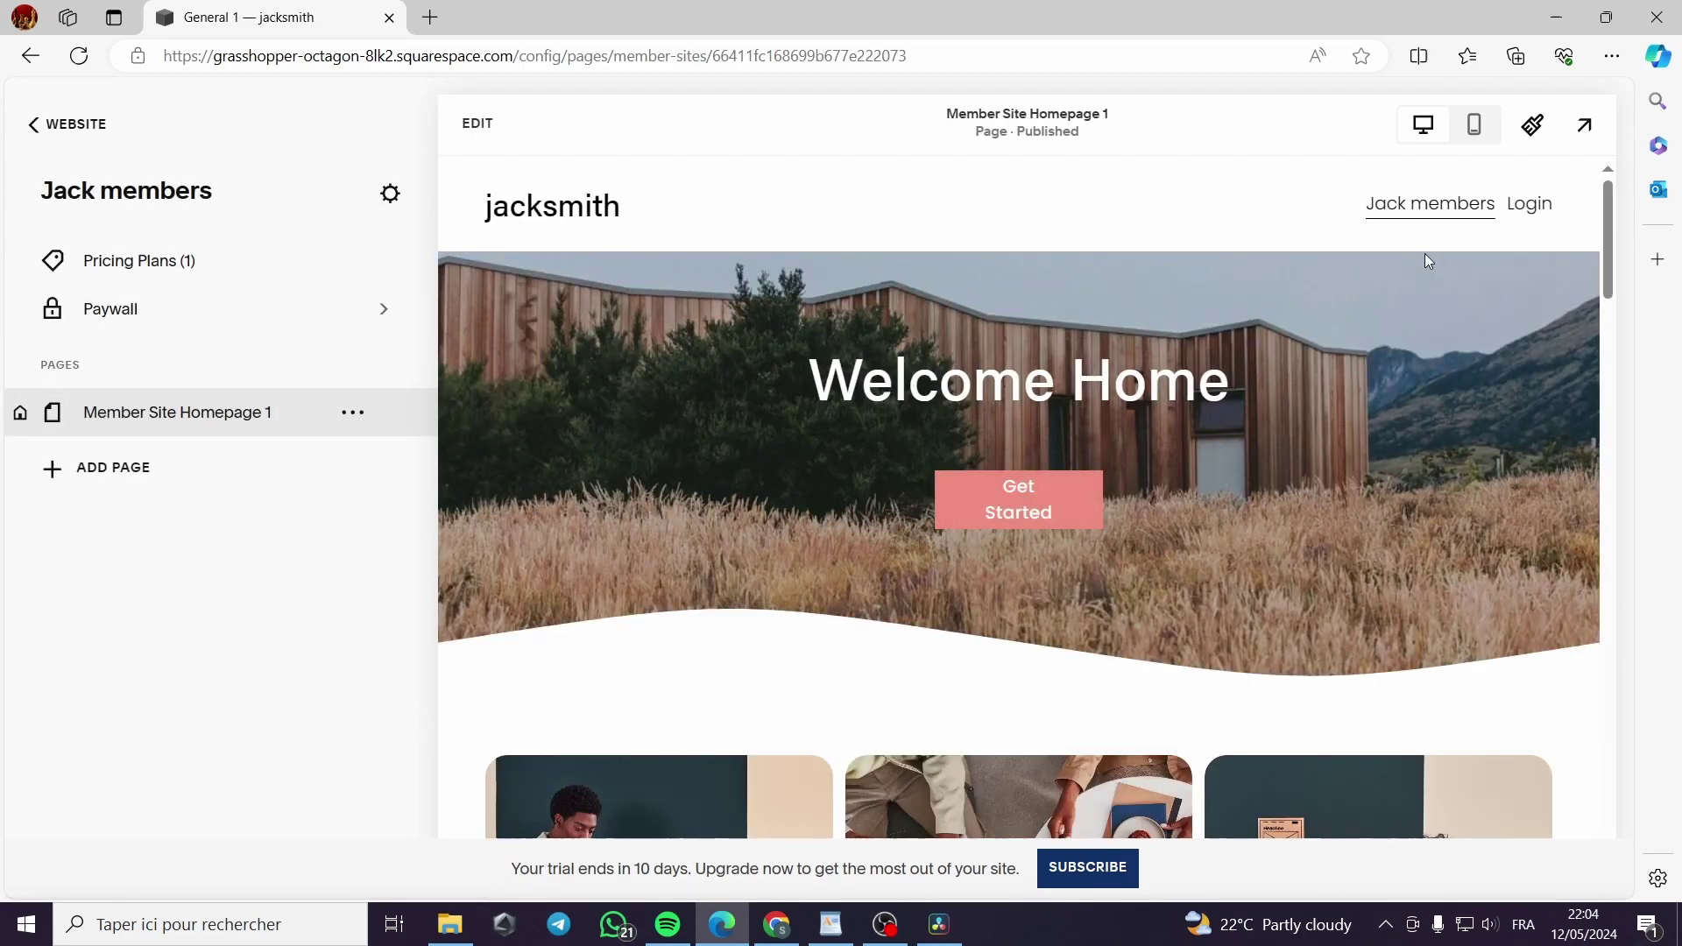
Review Member Site Homepage 1's General page settings, then start adding a new page
{"action": "scroll", "coordinate": [957, 574], "scroll_direction": "down", "scroll_amount": 4}
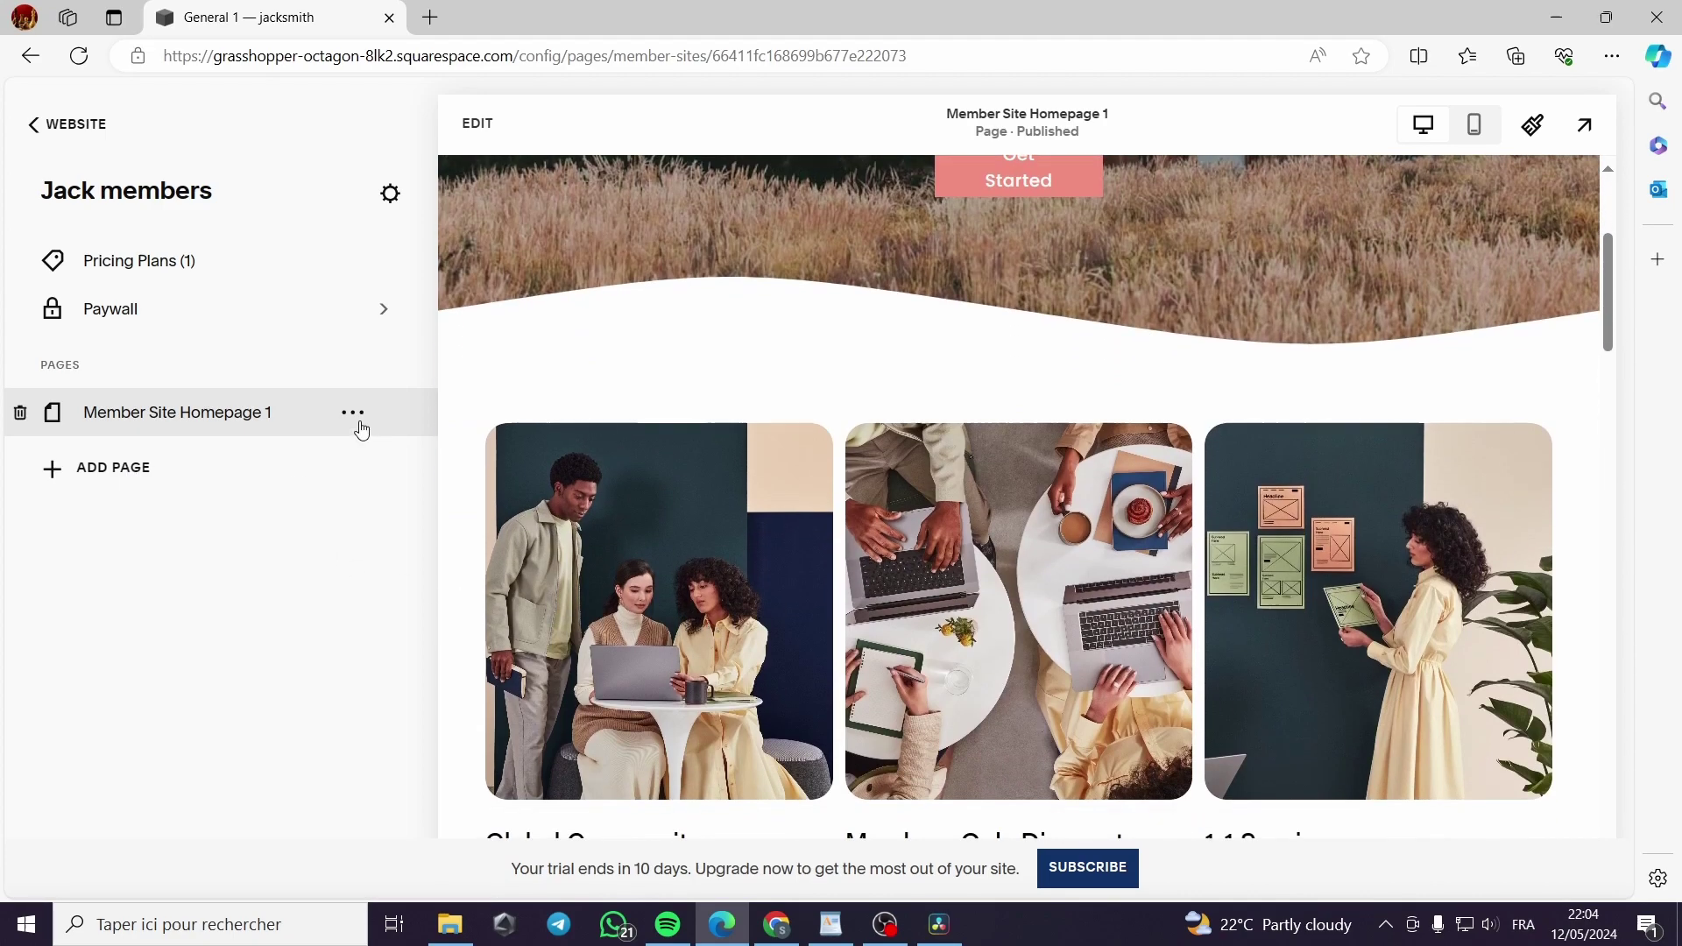
{"action": "left_click", "coordinate": [354, 416]}
{"action": "left_click", "coordinate": [482, 507]}
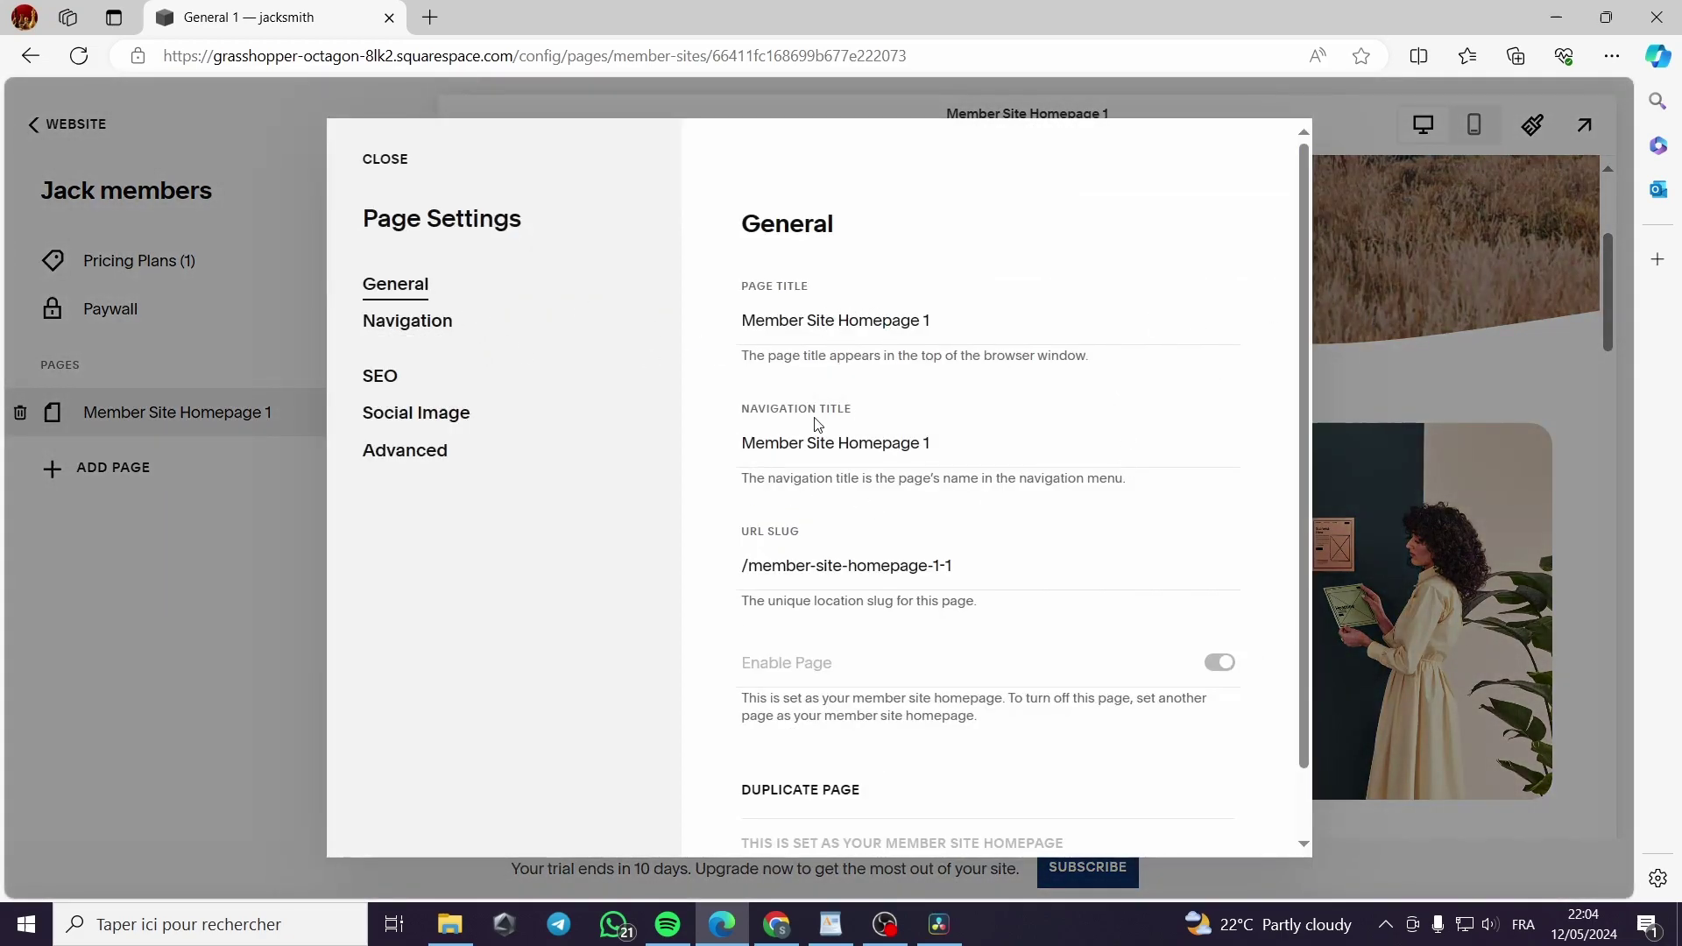
{"action": "scroll", "coordinate": [817, 424], "scroll_direction": "down", "scroll_amount": 1}
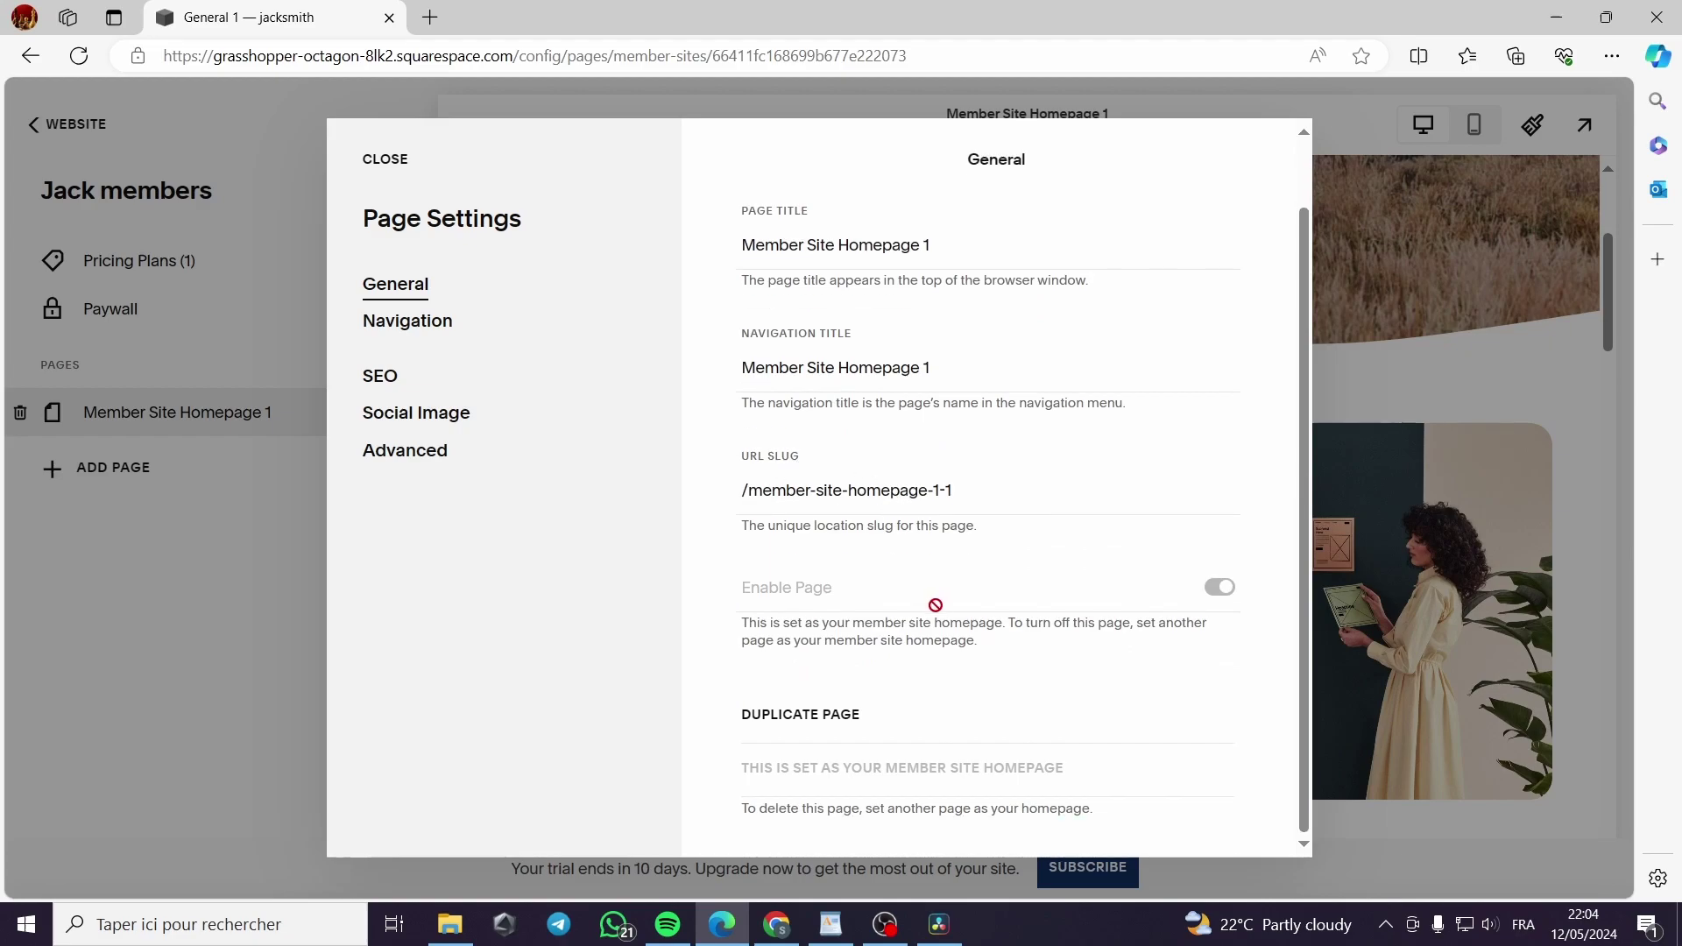
{"action": "left_click", "coordinate": [257, 537]}
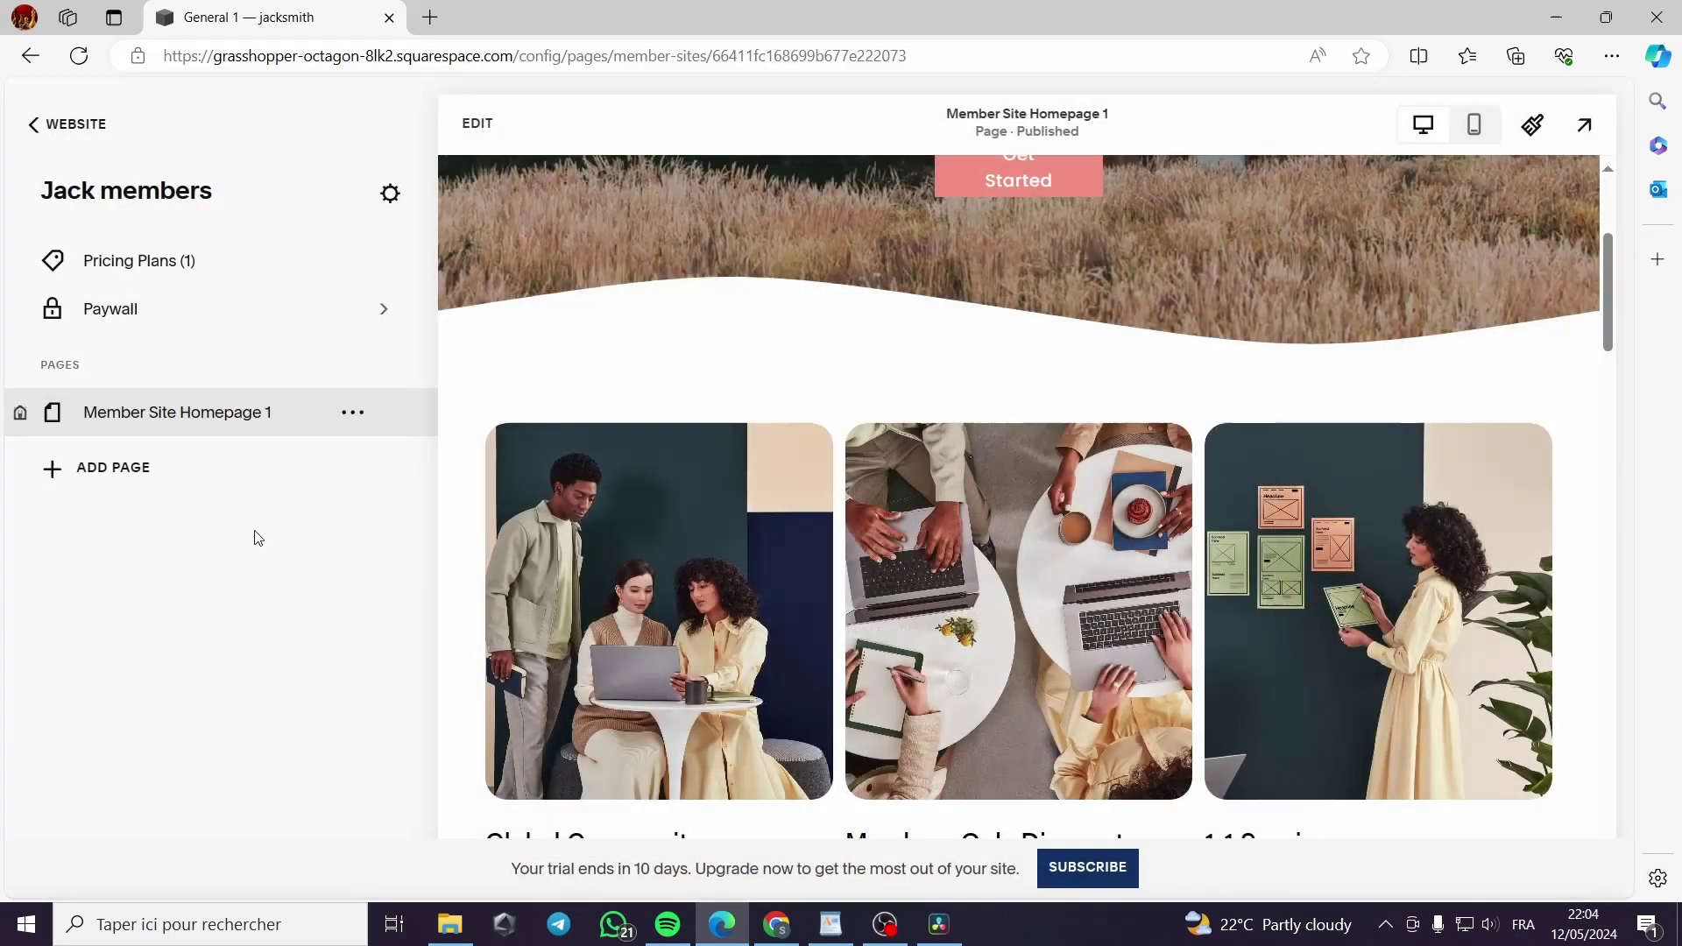
{"action": "left_click", "coordinate": [146, 472]}
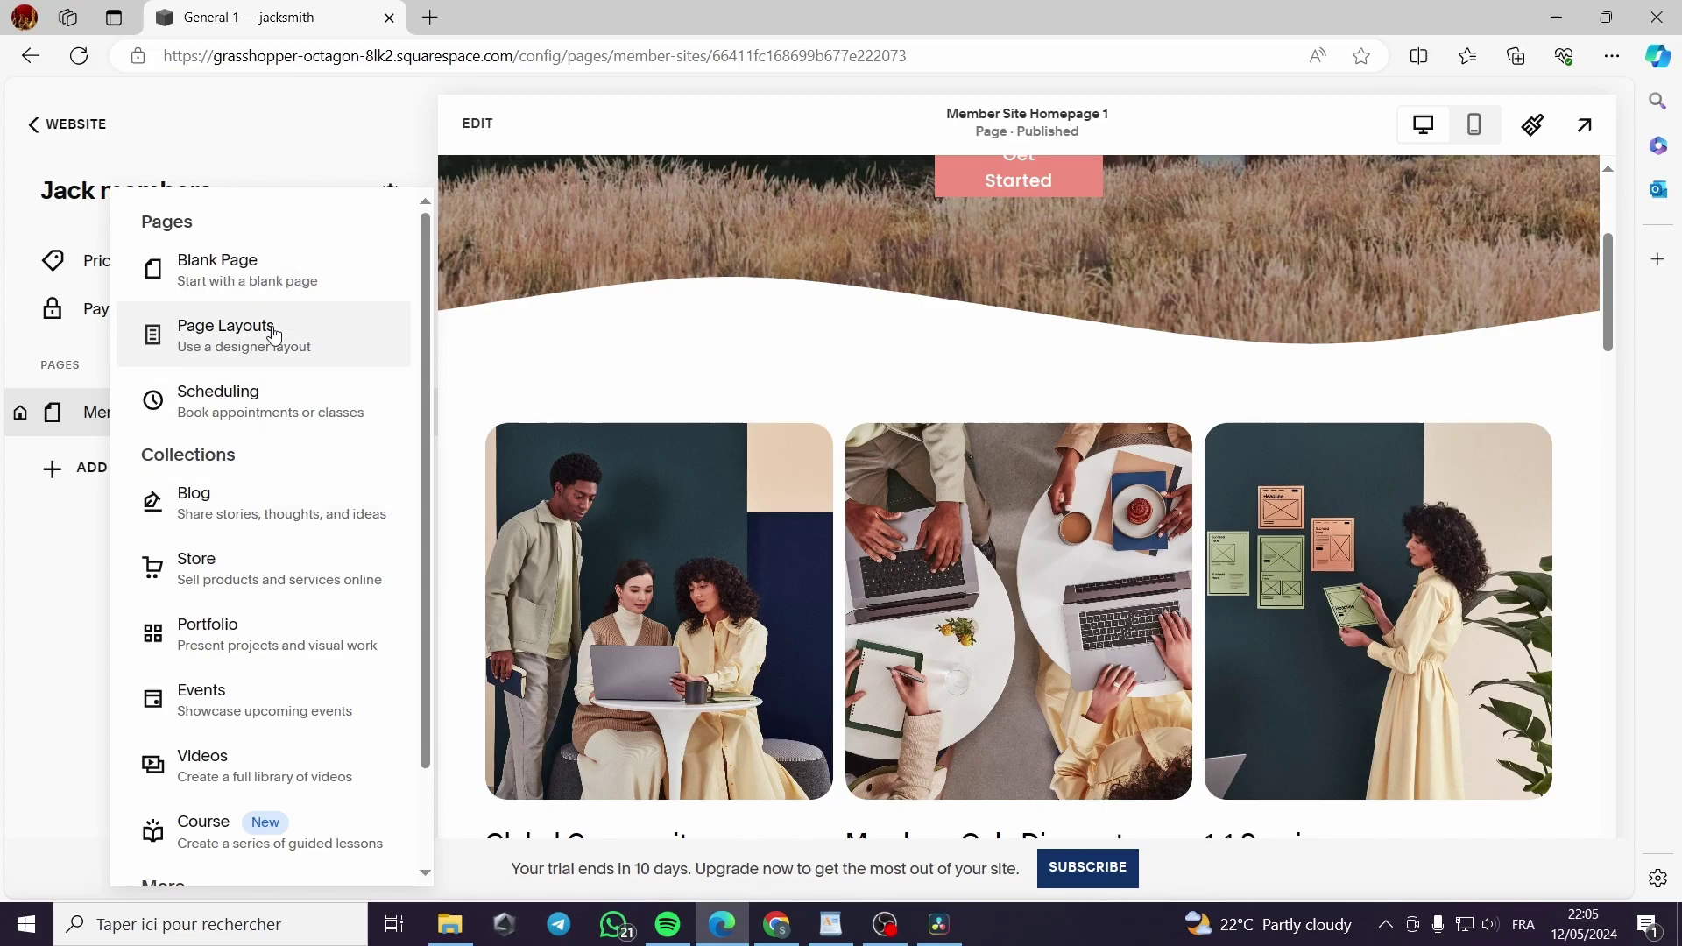
Browse the Page Layouts categories Scheduling, Services, Digital Products and Gallery
{"action": "left_click", "coordinate": [276, 354]}
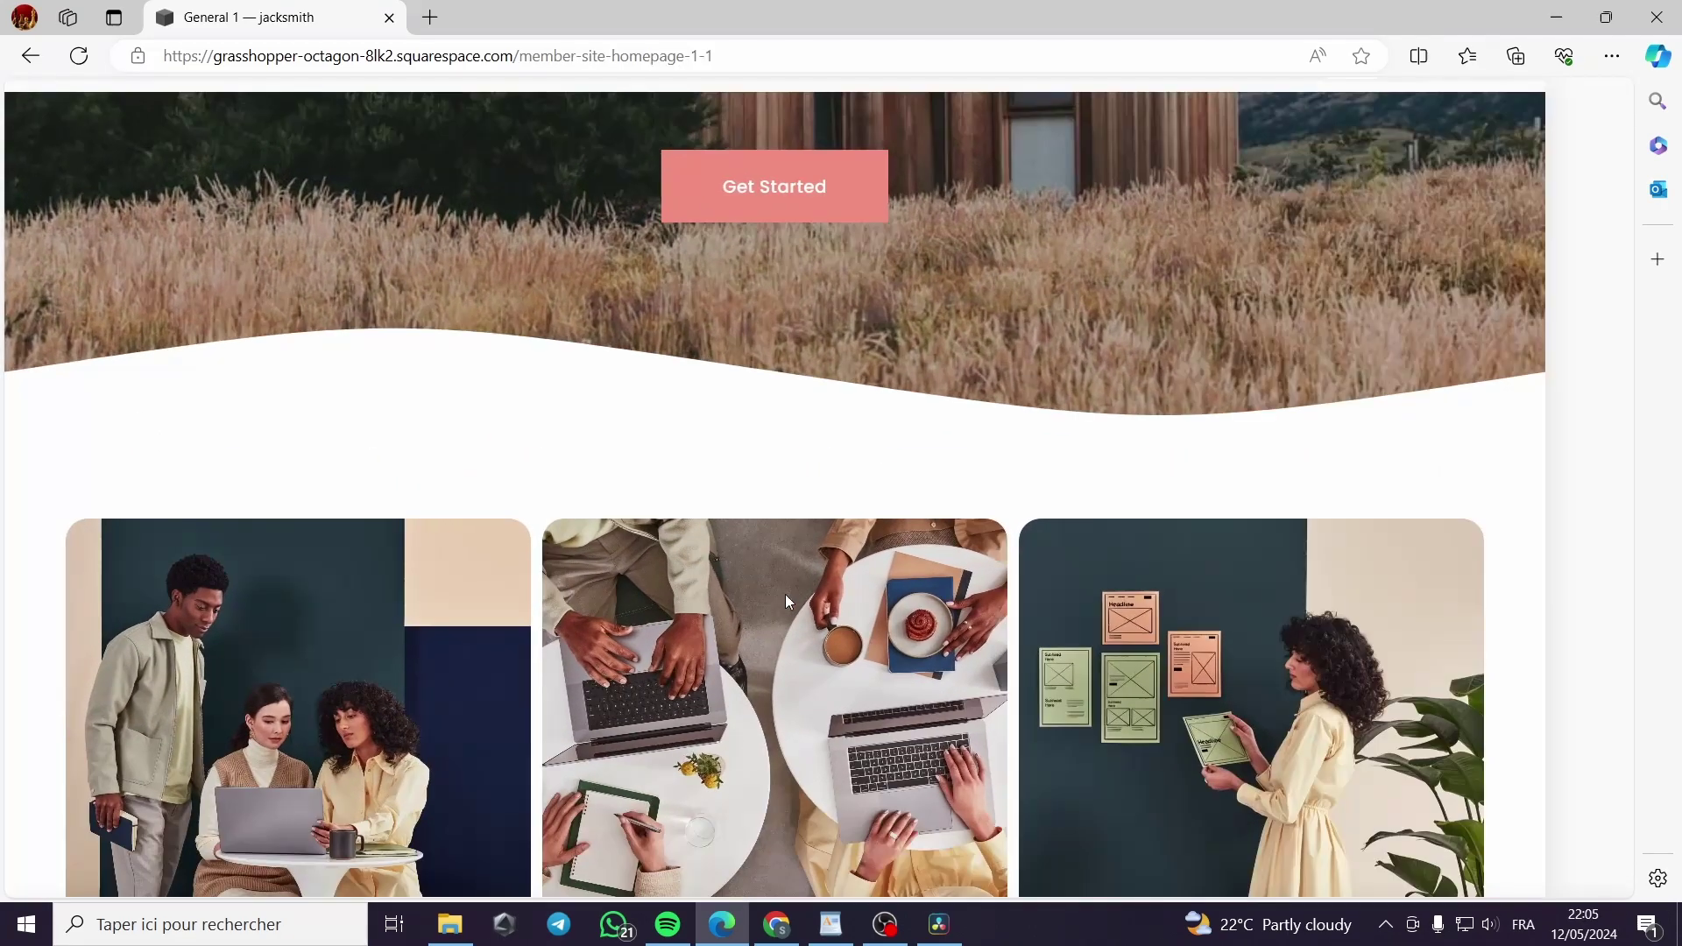
{"action": "scroll", "coordinate": [1207, 637], "scroll_direction": "down", "scroll_amount": 2}
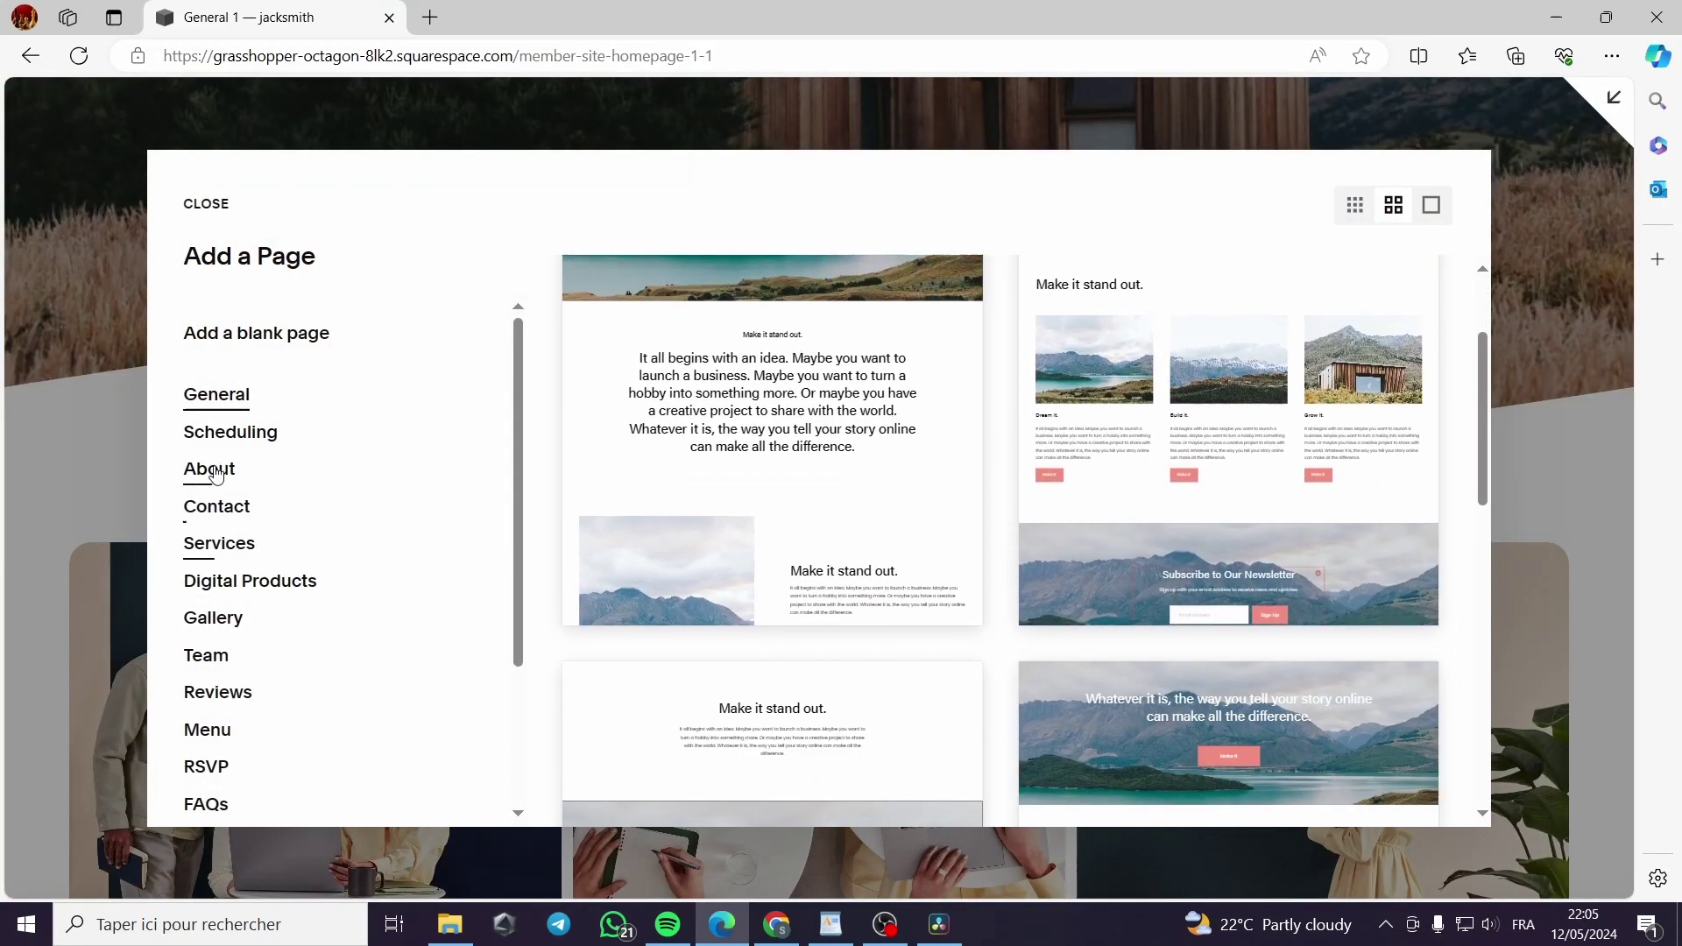
{"action": "left_click", "coordinate": [244, 444]}
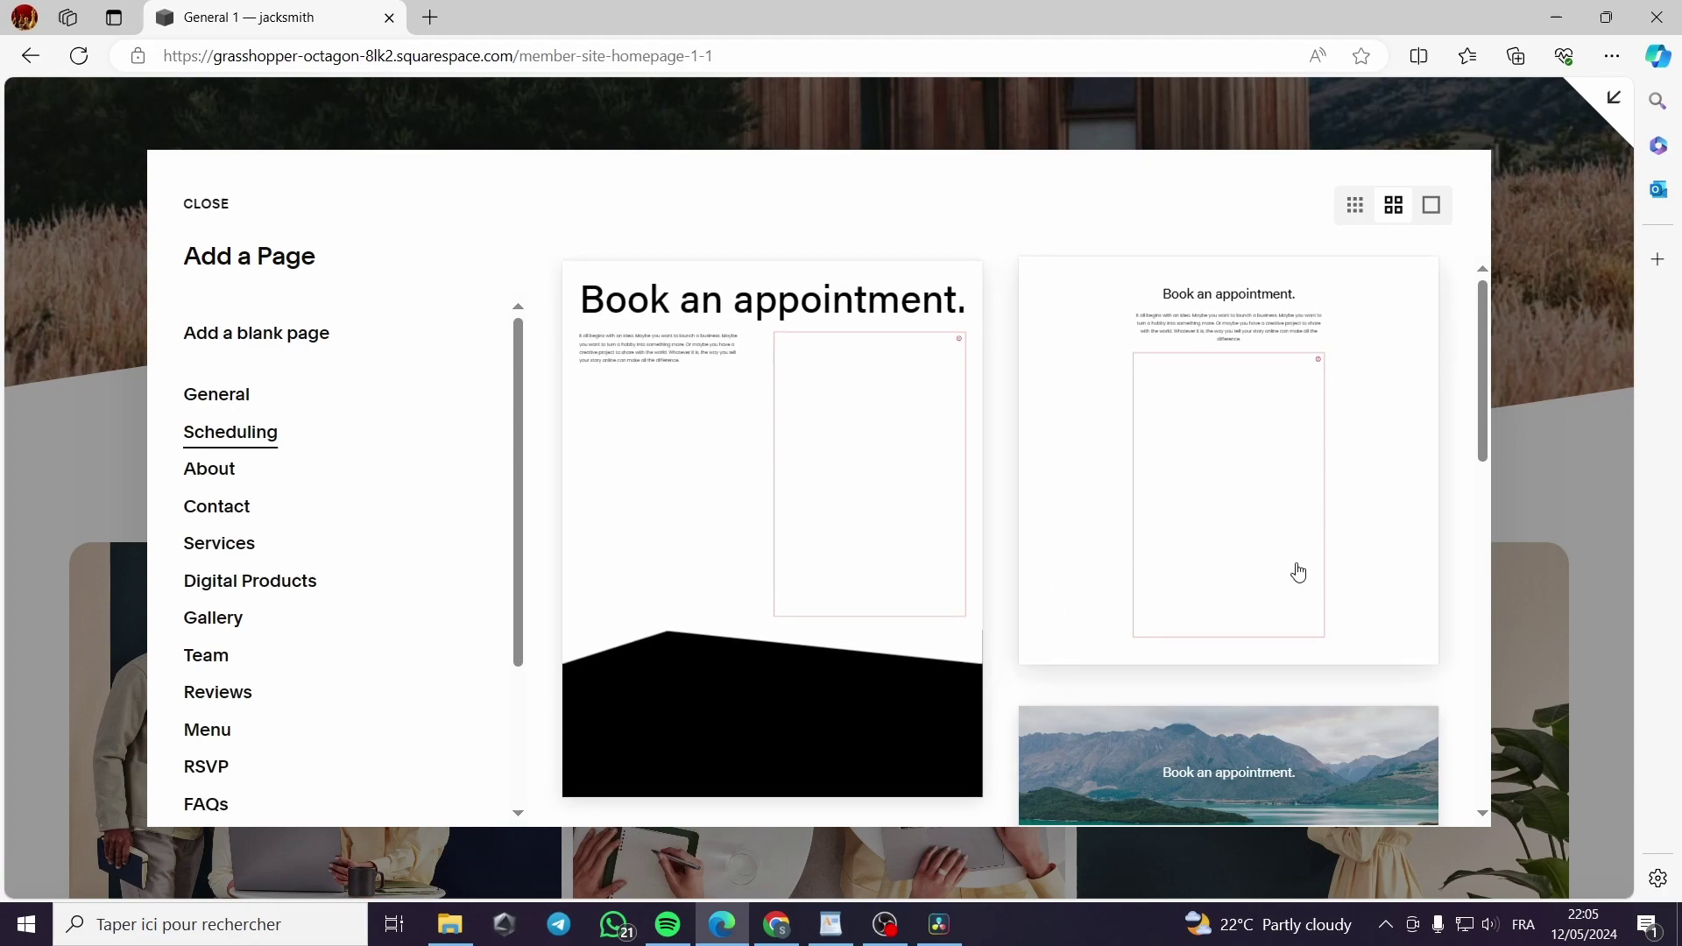
{"action": "scroll", "coordinate": [1297, 571], "scroll_direction": "down", "scroll_amount": 3}
{"action": "scroll", "coordinate": [1110, 666], "scroll_direction": "down", "scroll_amount": 2}
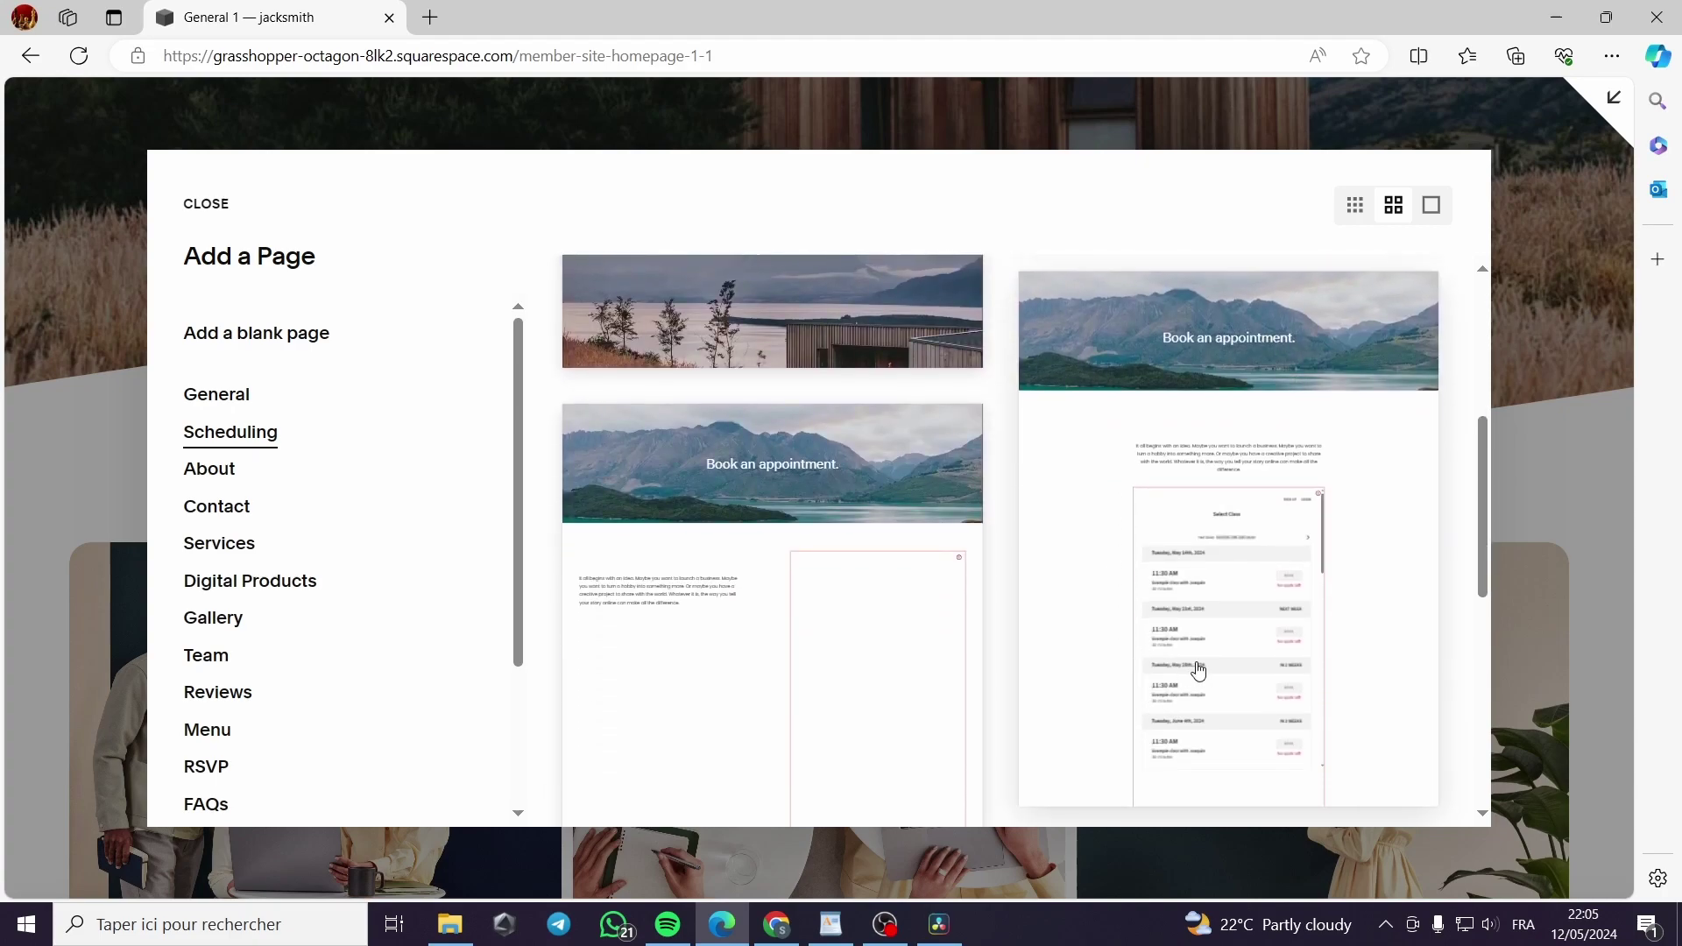
{"action": "left_click", "coordinate": [221, 547]}
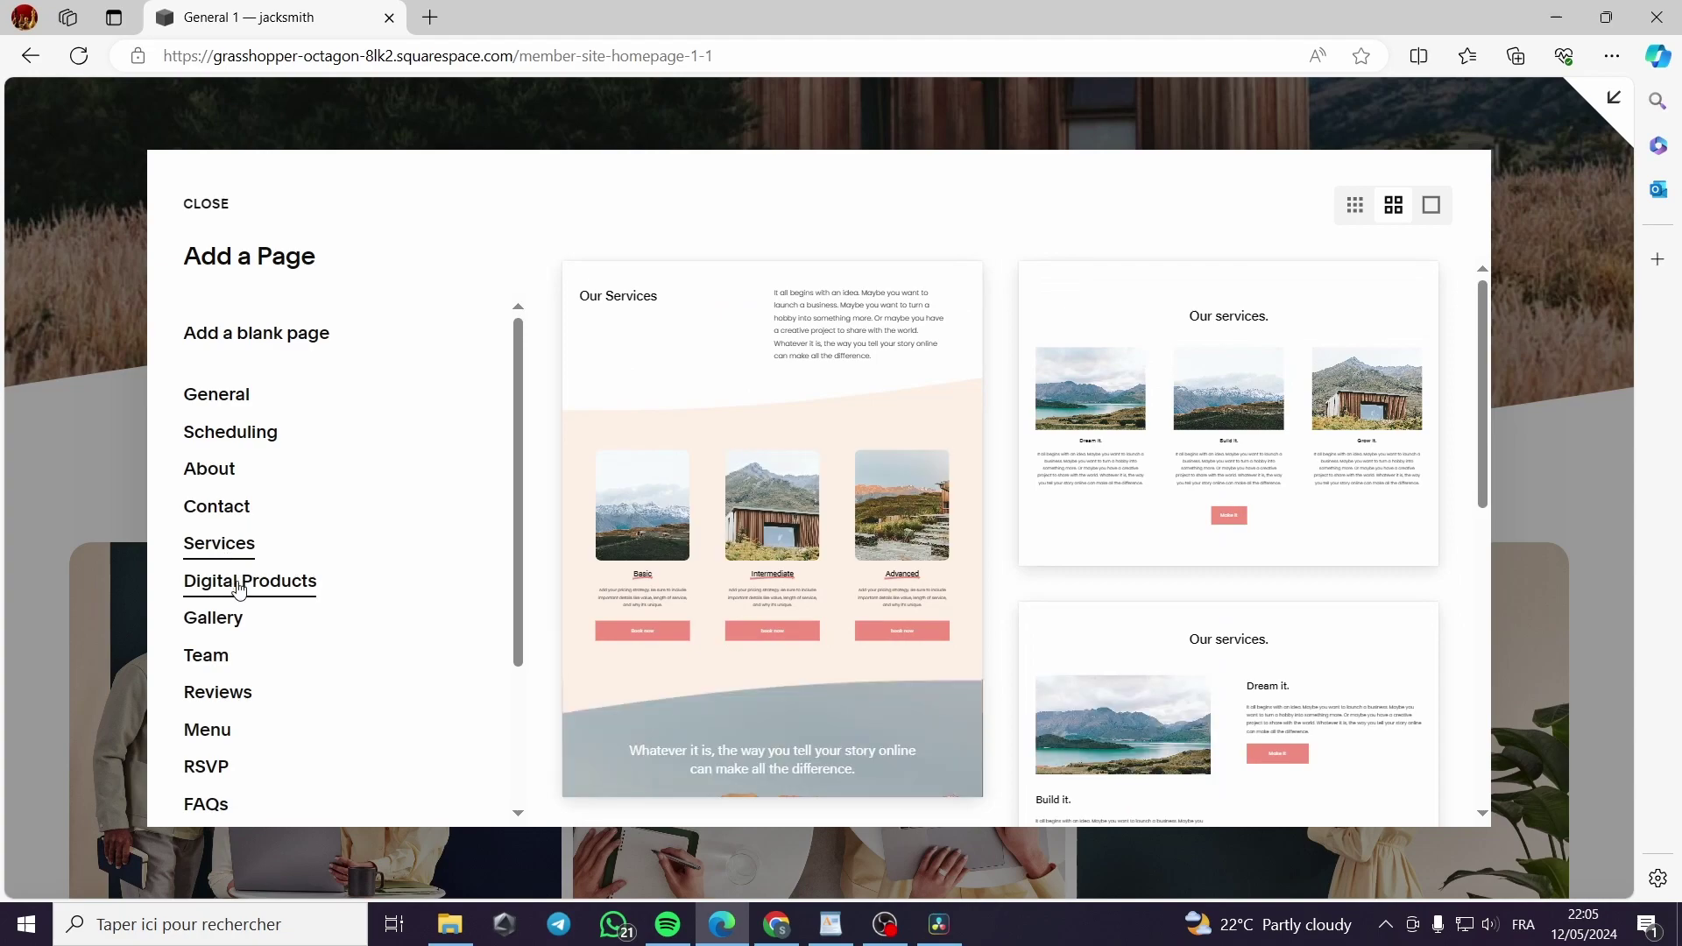
{"action": "left_click", "coordinate": [237, 580]}
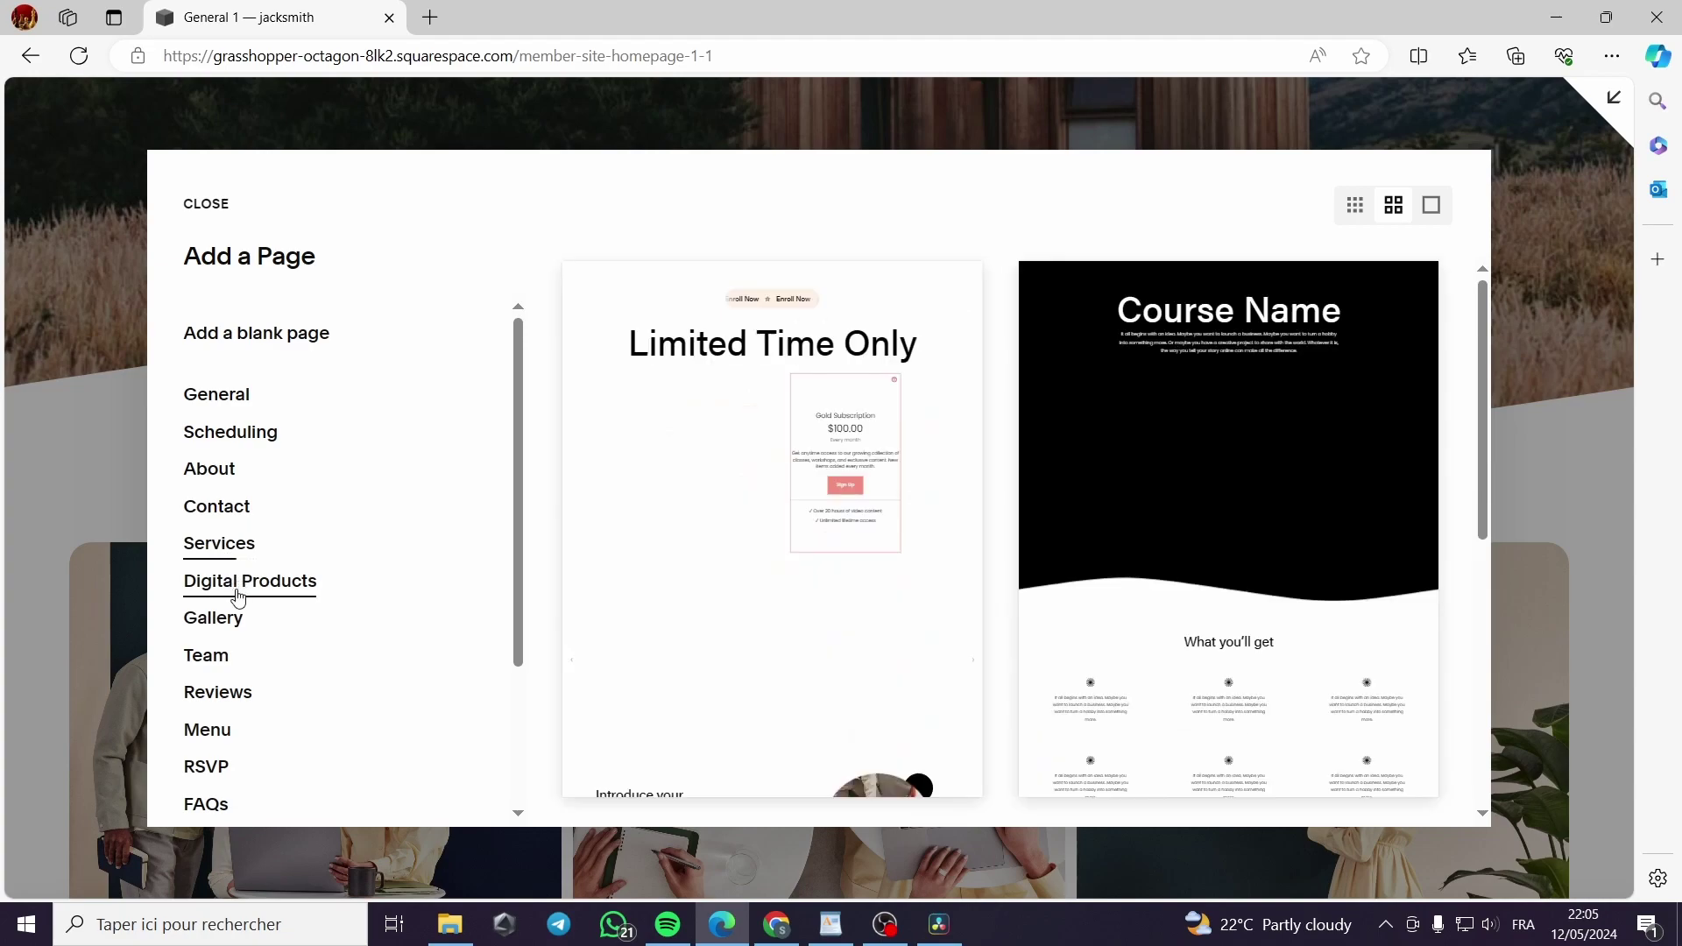
{"action": "left_click", "coordinate": [219, 633]}
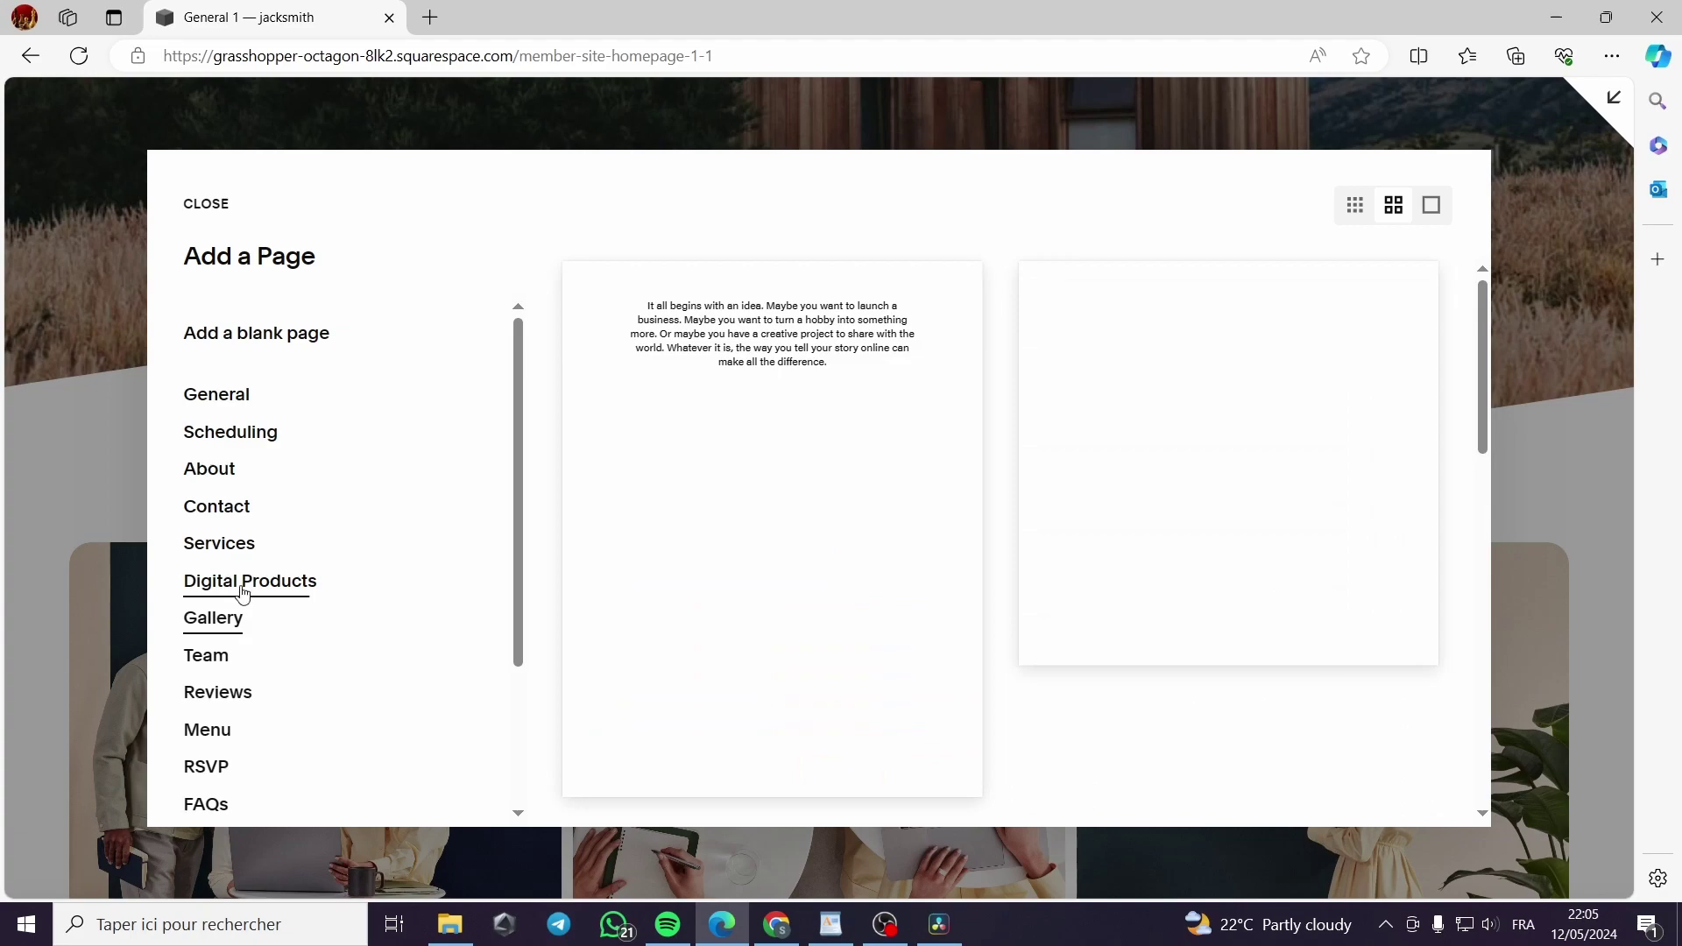
{"action": "scroll", "coordinate": [243, 599], "scroll_direction": "down", "scroll_amount": 3}
{"action": "scroll", "coordinate": [238, 618], "scroll_direction": "up", "scroll_amount": 2}
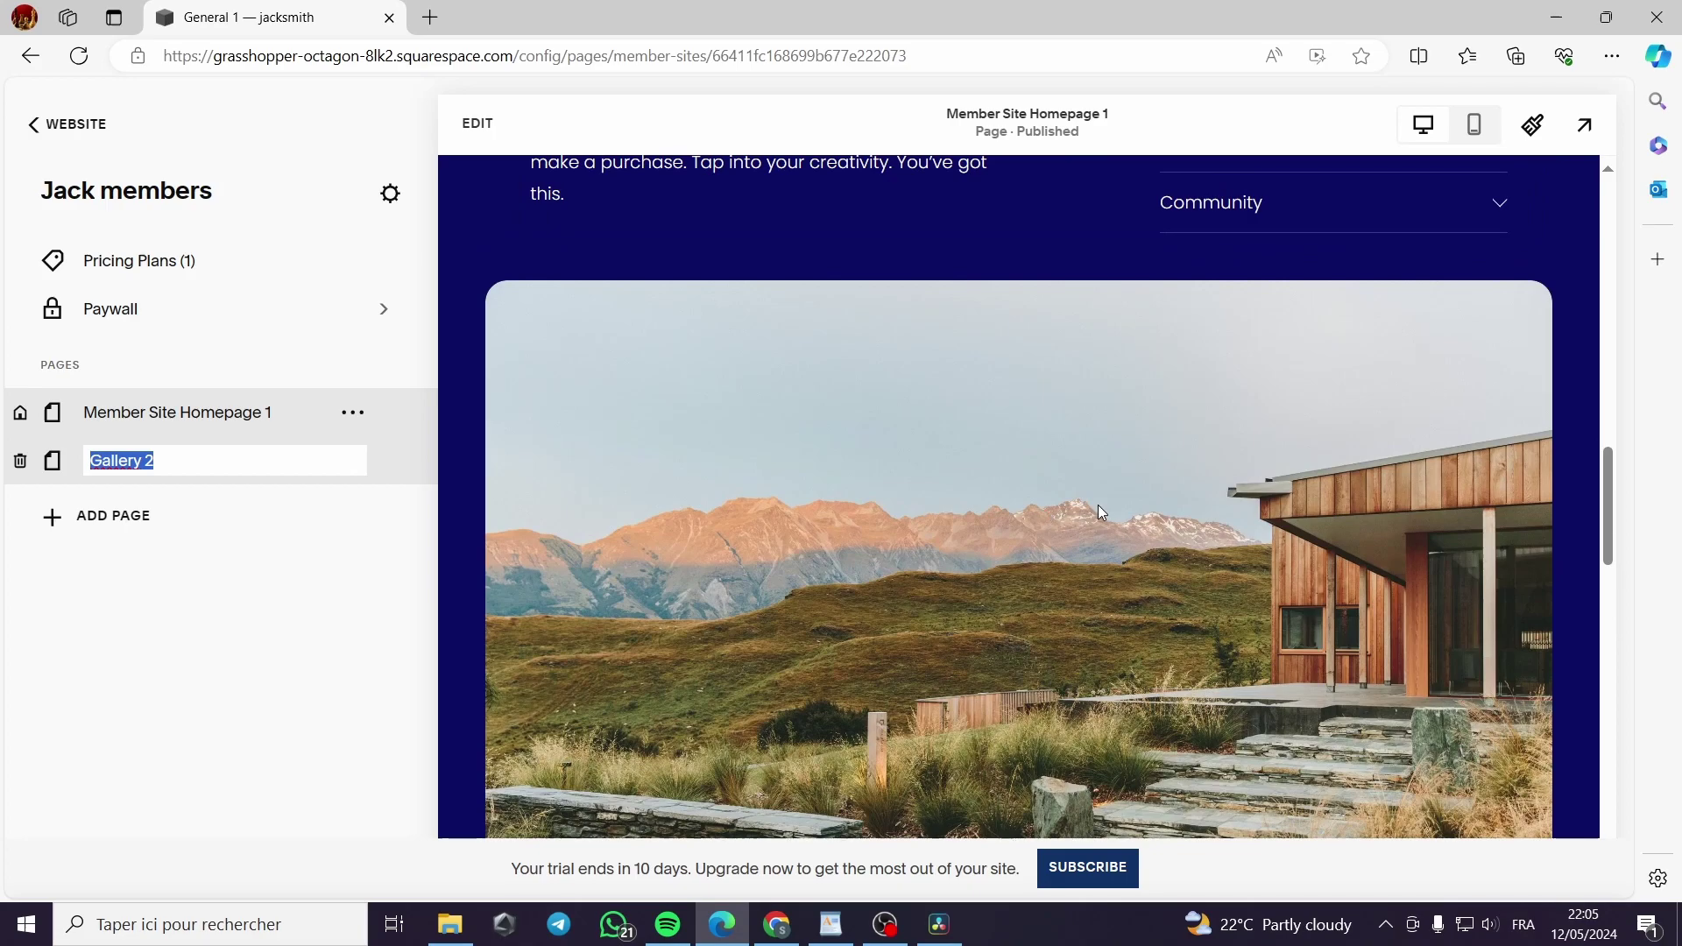
Add a Gallery layout page named Gallery 2
{"action": "scroll", "coordinate": [1103, 511], "scroll_direction": "down", "scroll_amount": 4}
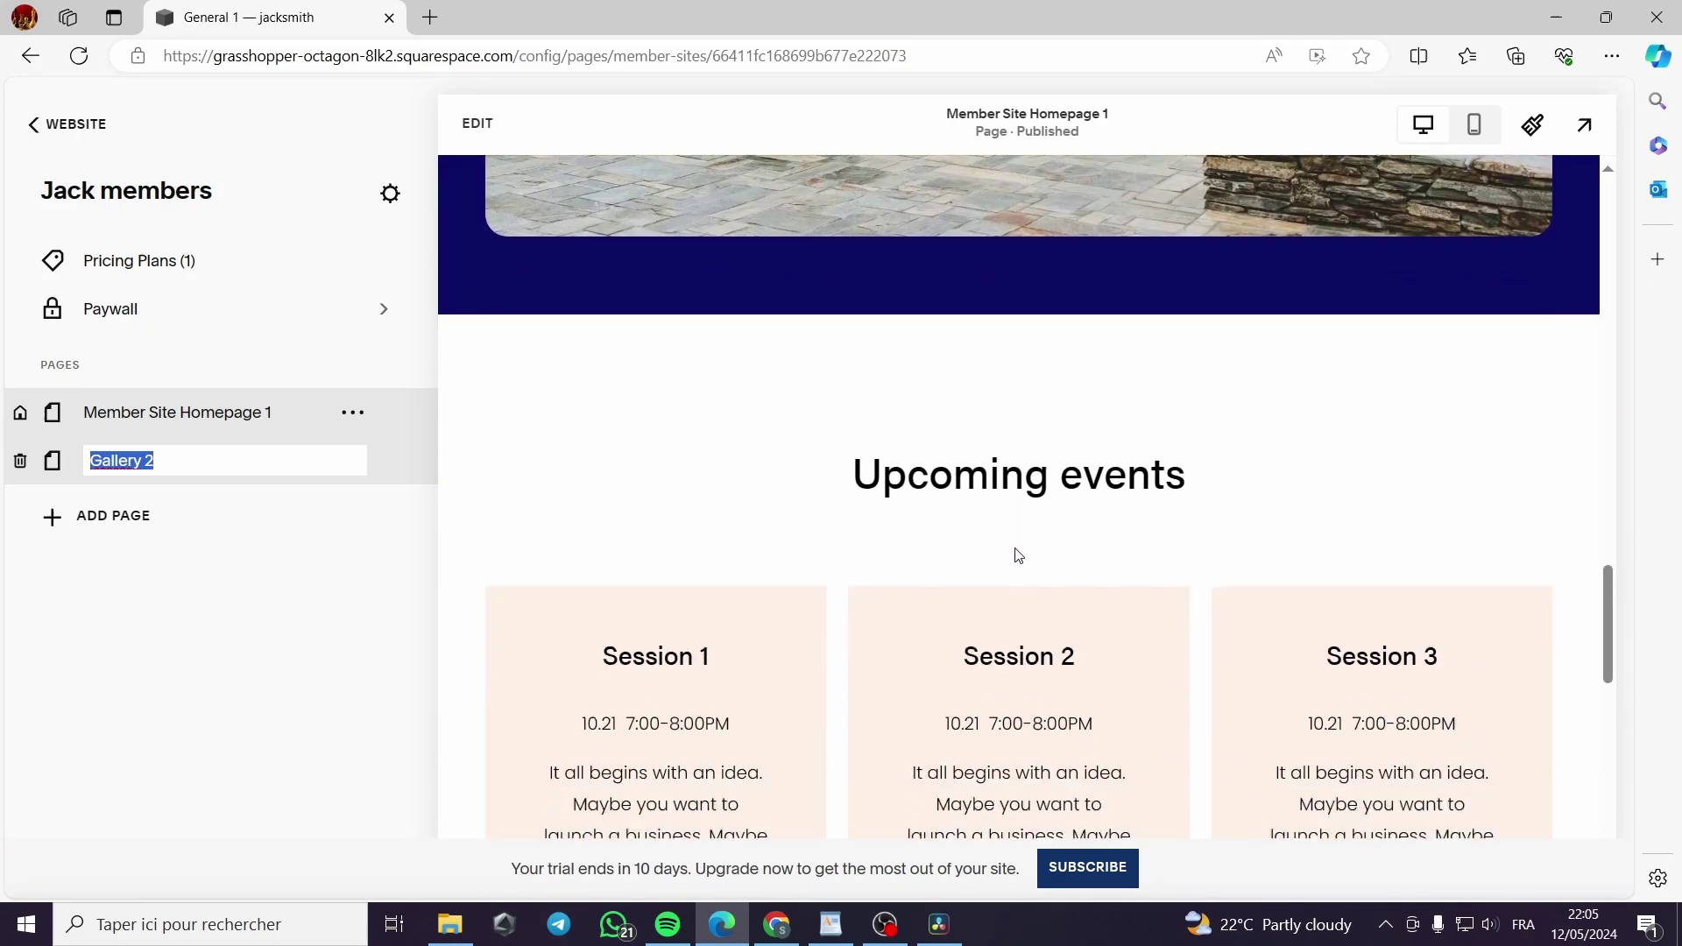
{"action": "scroll", "coordinate": [1125, 498], "scroll_direction": "down", "scroll_amount": 3}
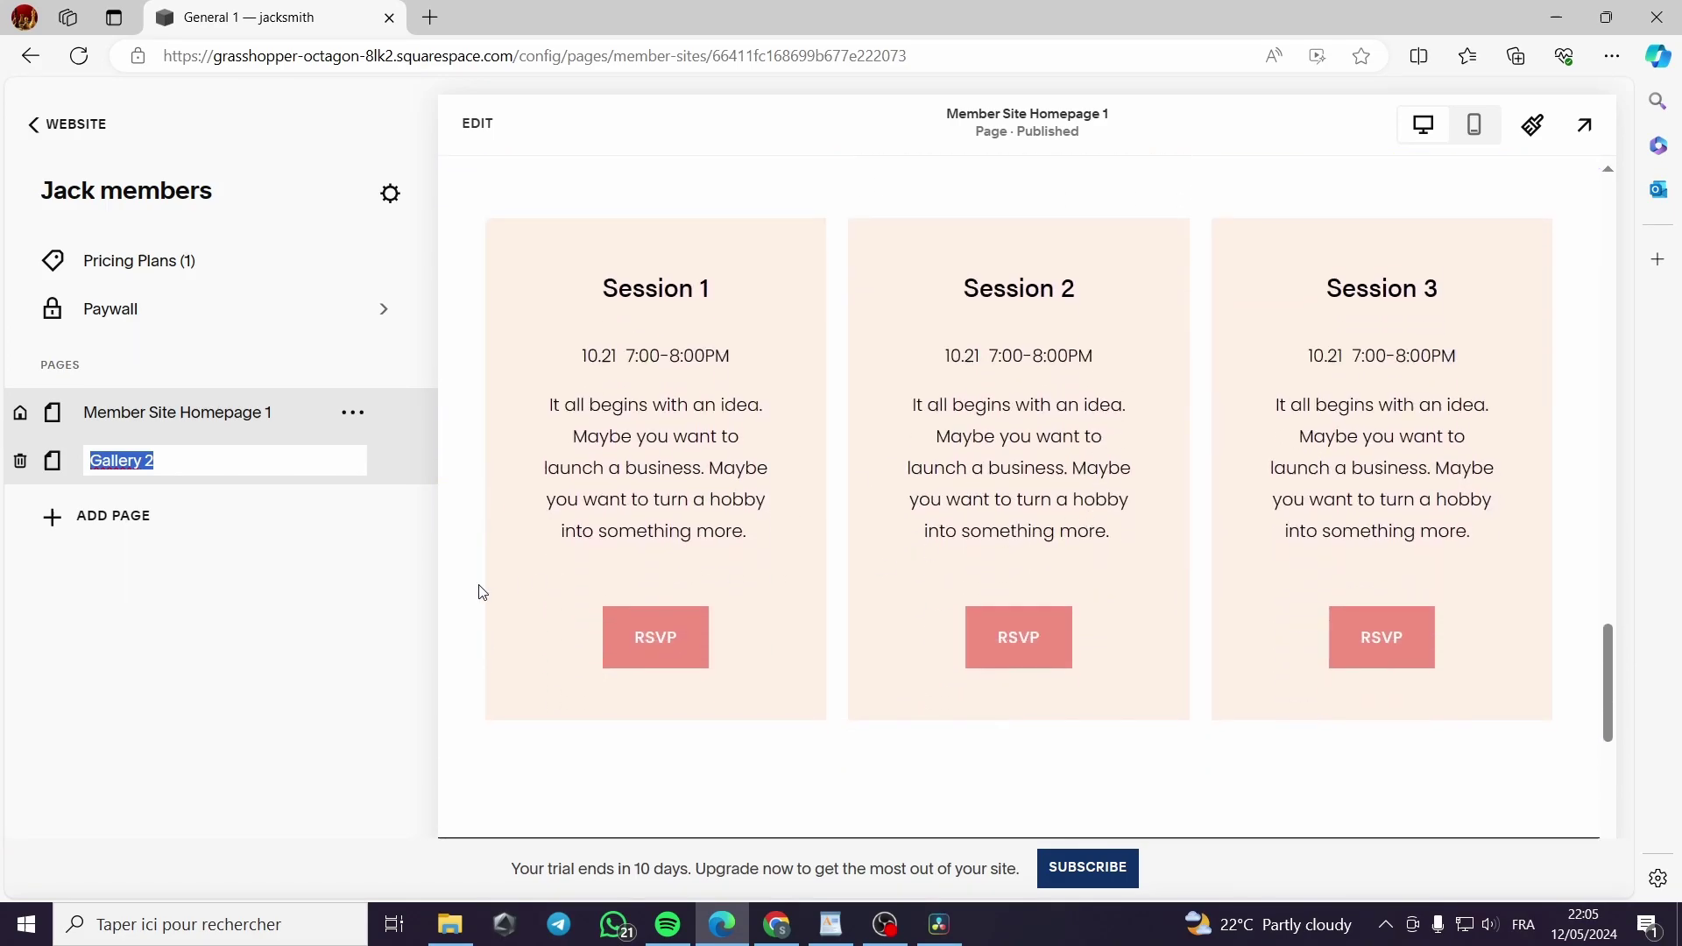
{"action": "left_click", "coordinate": [409, 548]}
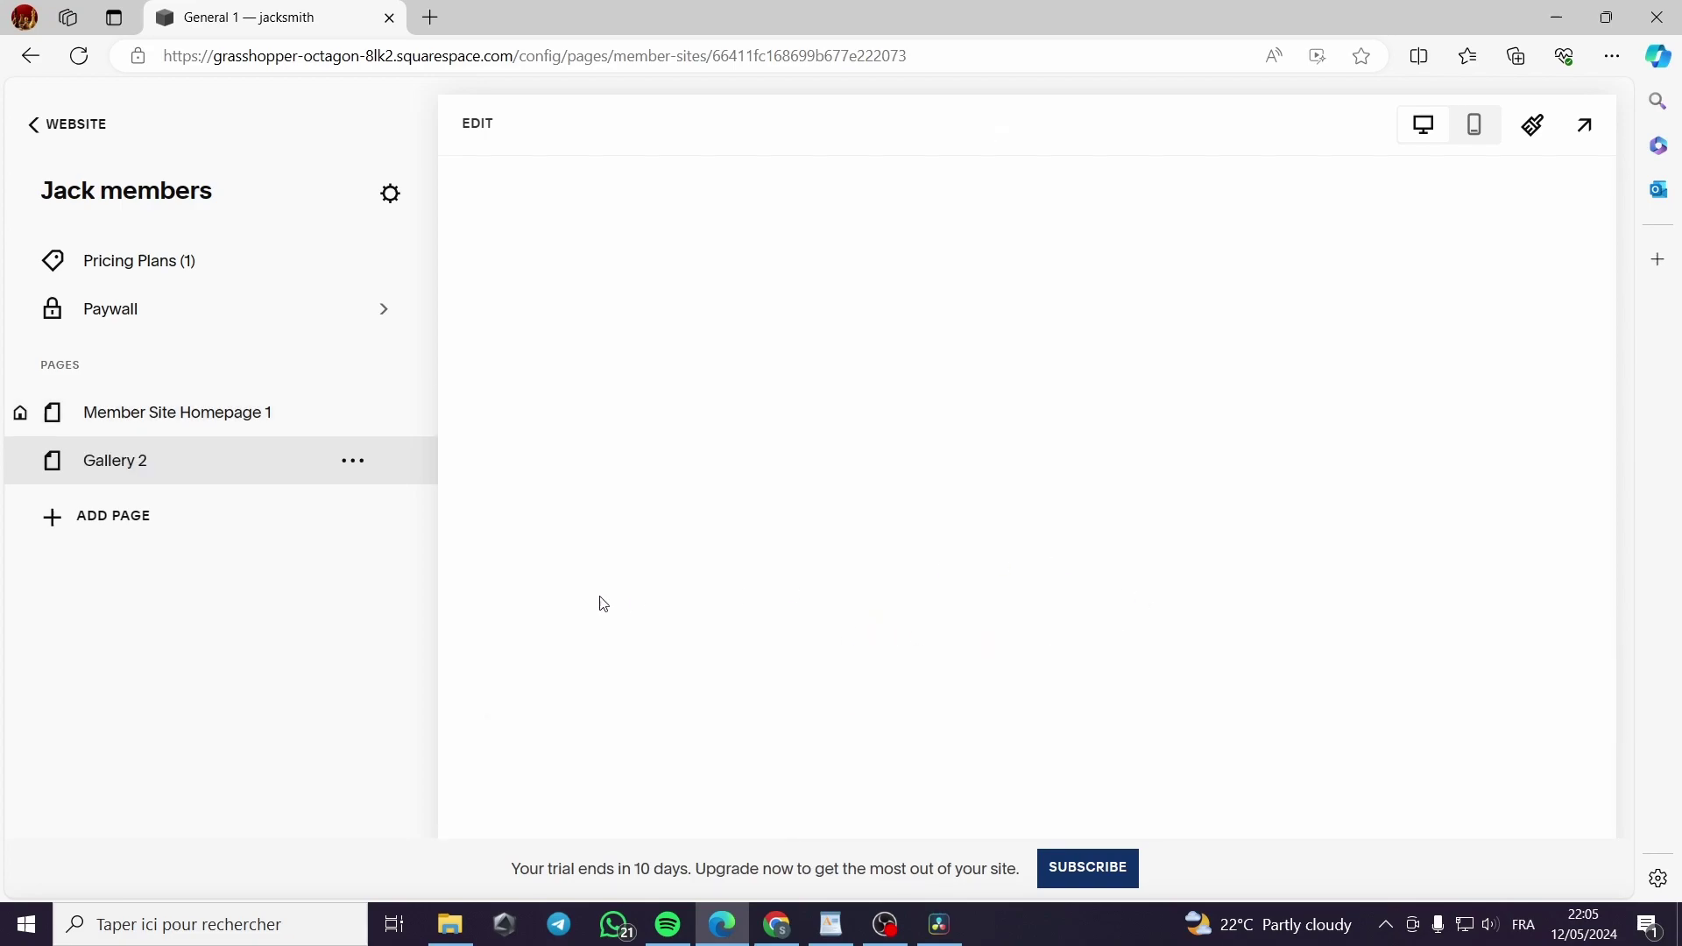
Move Gallery 2 above Member Site Homepage 1 in the Pages list
{"action": "scroll", "coordinate": [903, 597], "scroll_direction": "down", "scroll_amount": 1}
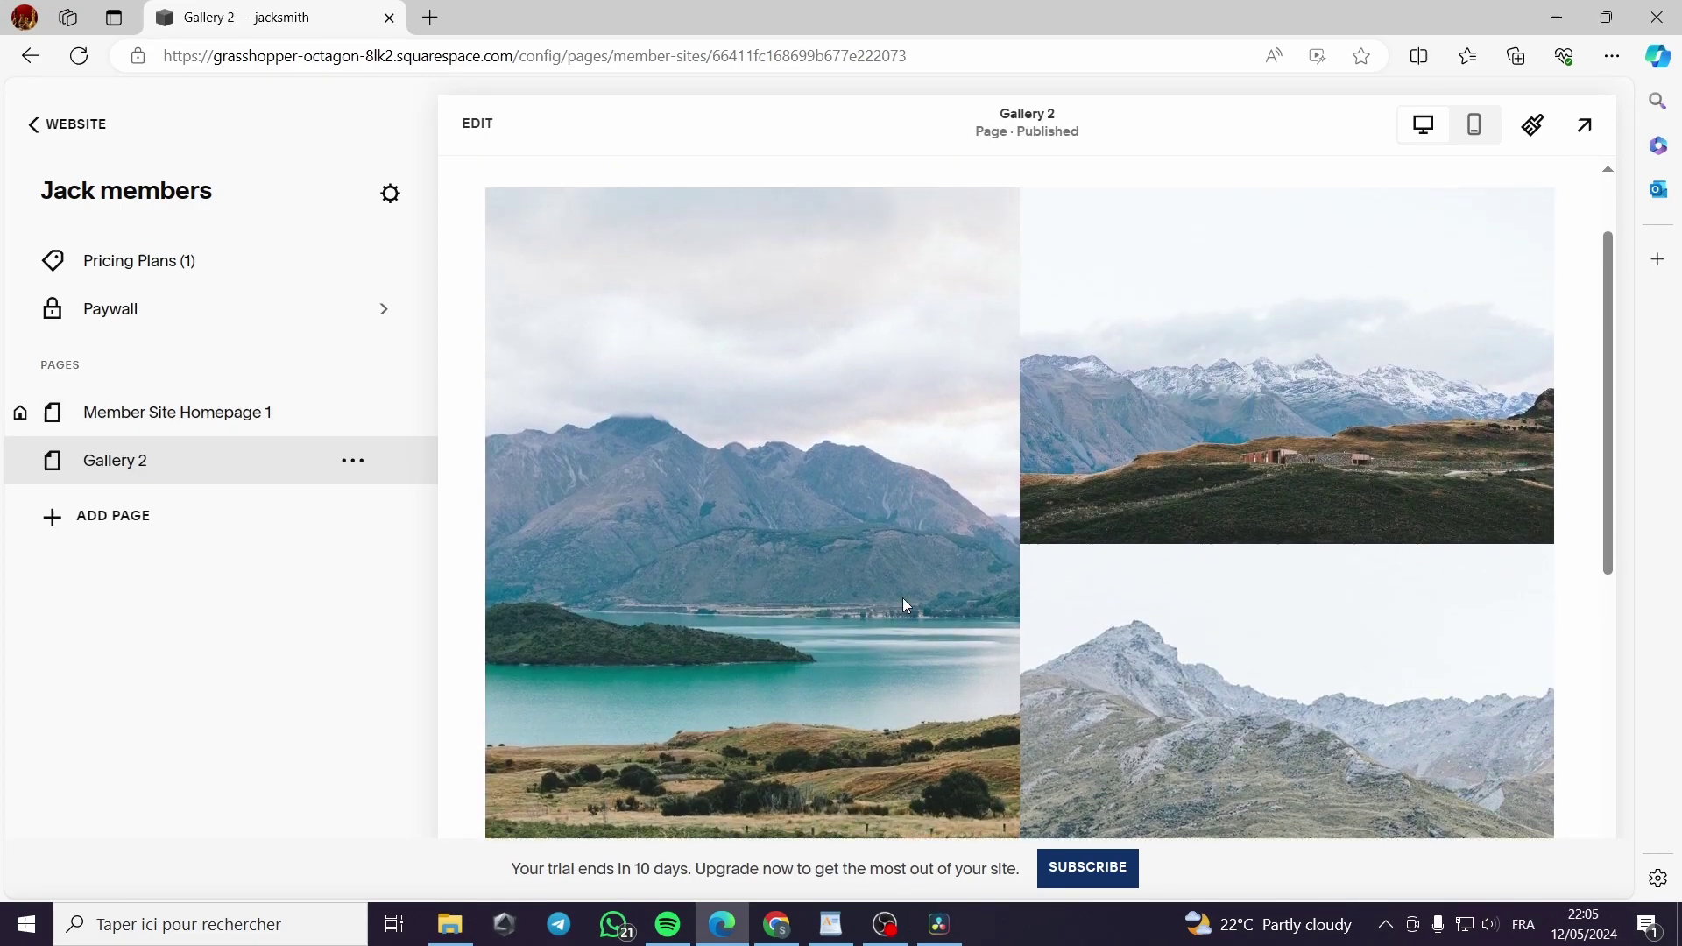
{"action": "scroll", "coordinate": [876, 604], "scroll_direction": "up", "scroll_amount": 1}
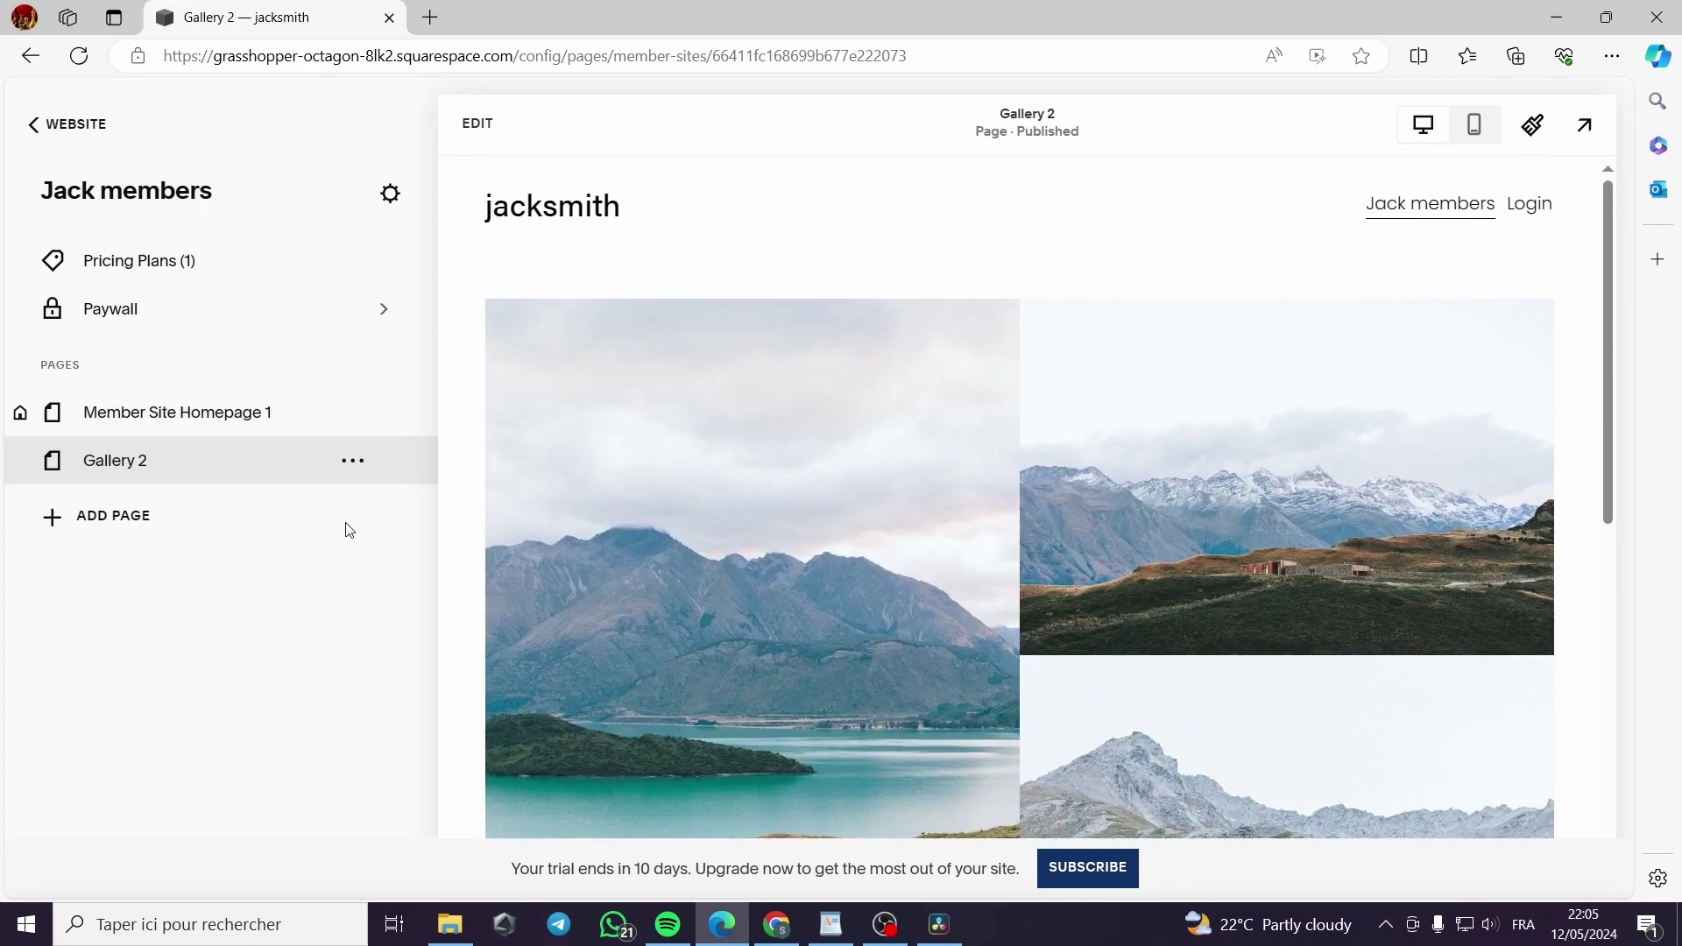
{"action": "left_click_drag", "start_coordinate": [156, 473], "coordinate": [151, 416]}
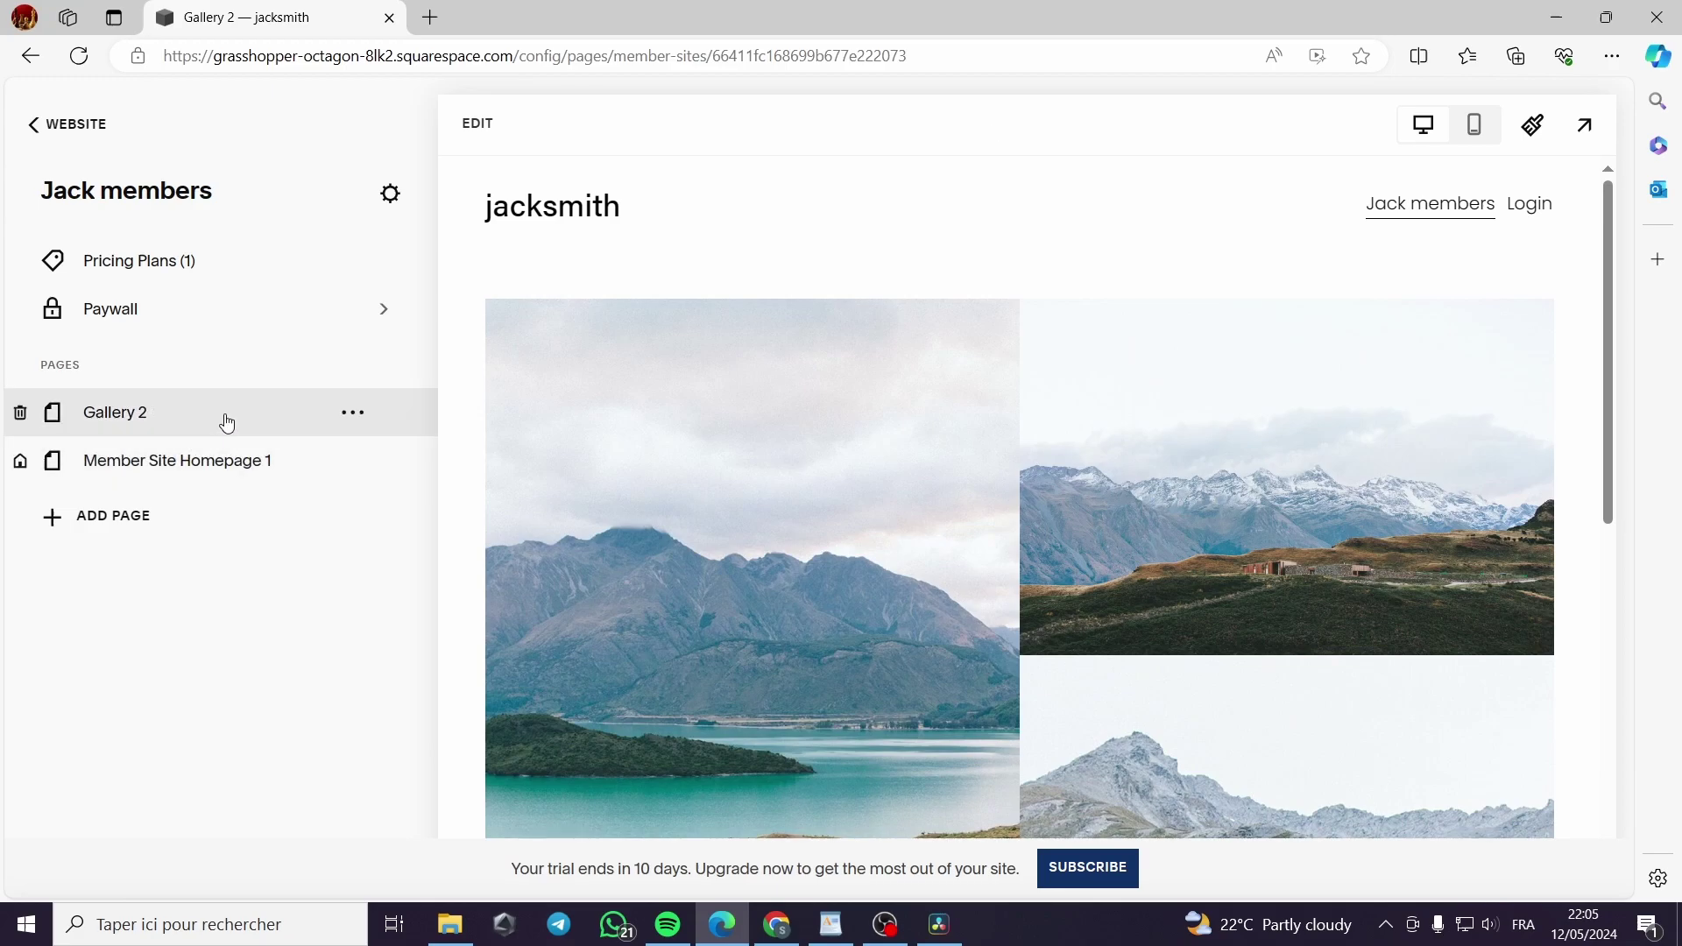
{"action": "scroll", "coordinate": [1076, 501], "scroll_direction": "down", "scroll_amount": 10}
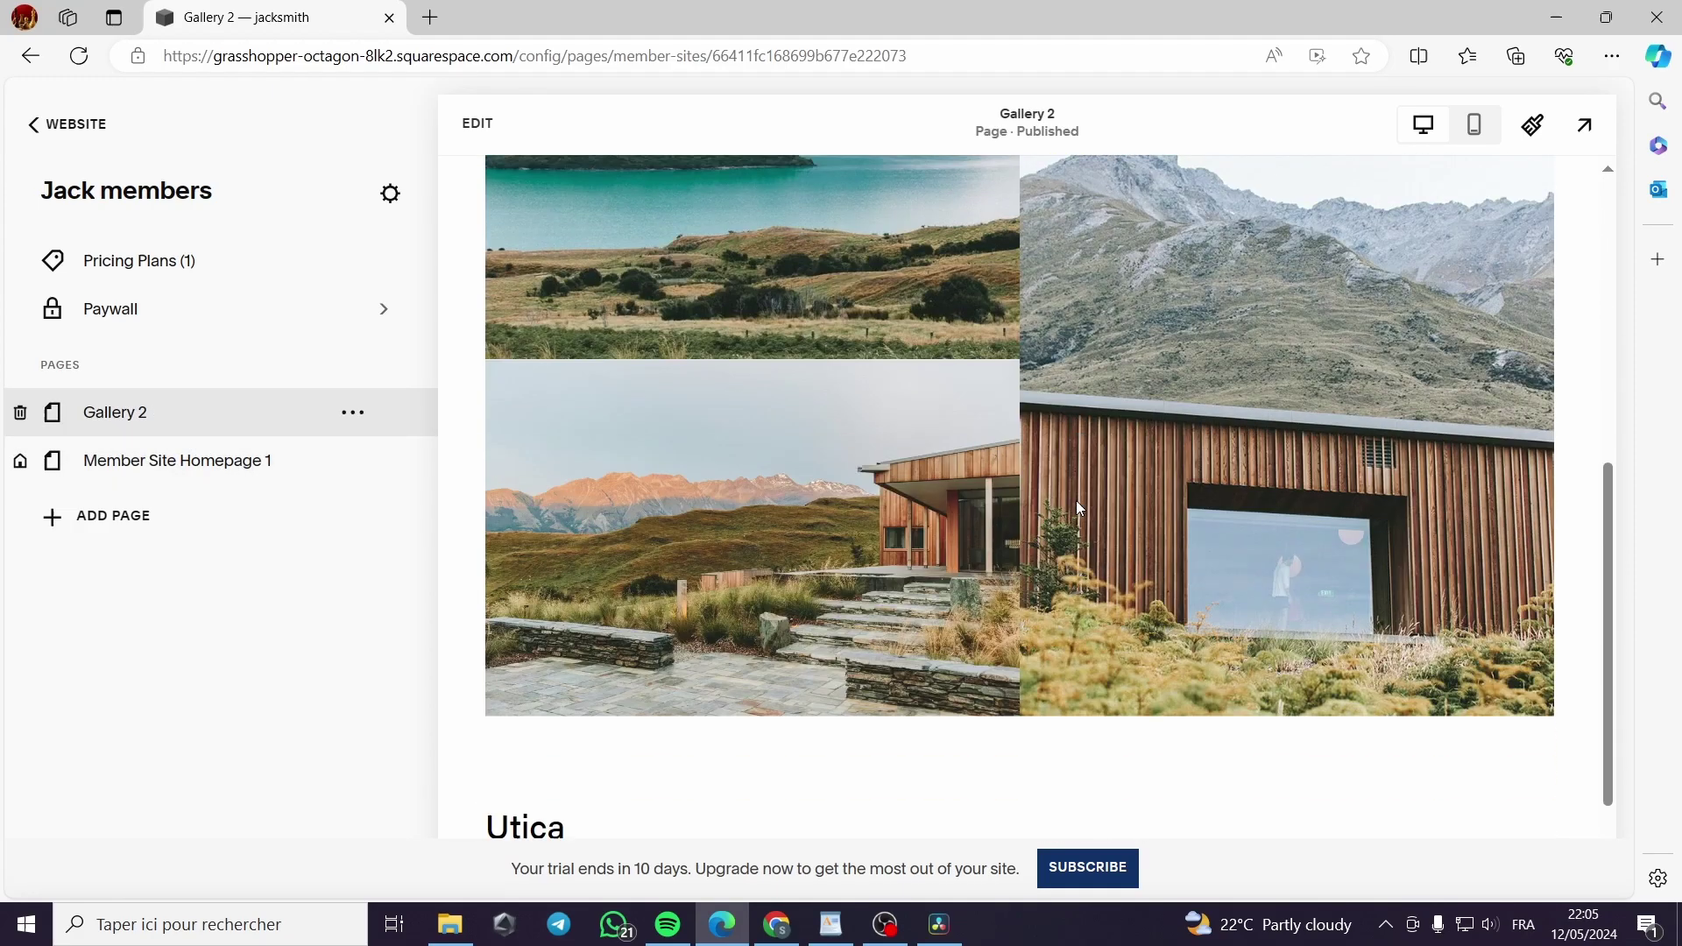
{"action": "scroll", "coordinate": [1086, 666], "scroll_direction": "up", "scroll_amount": 10}
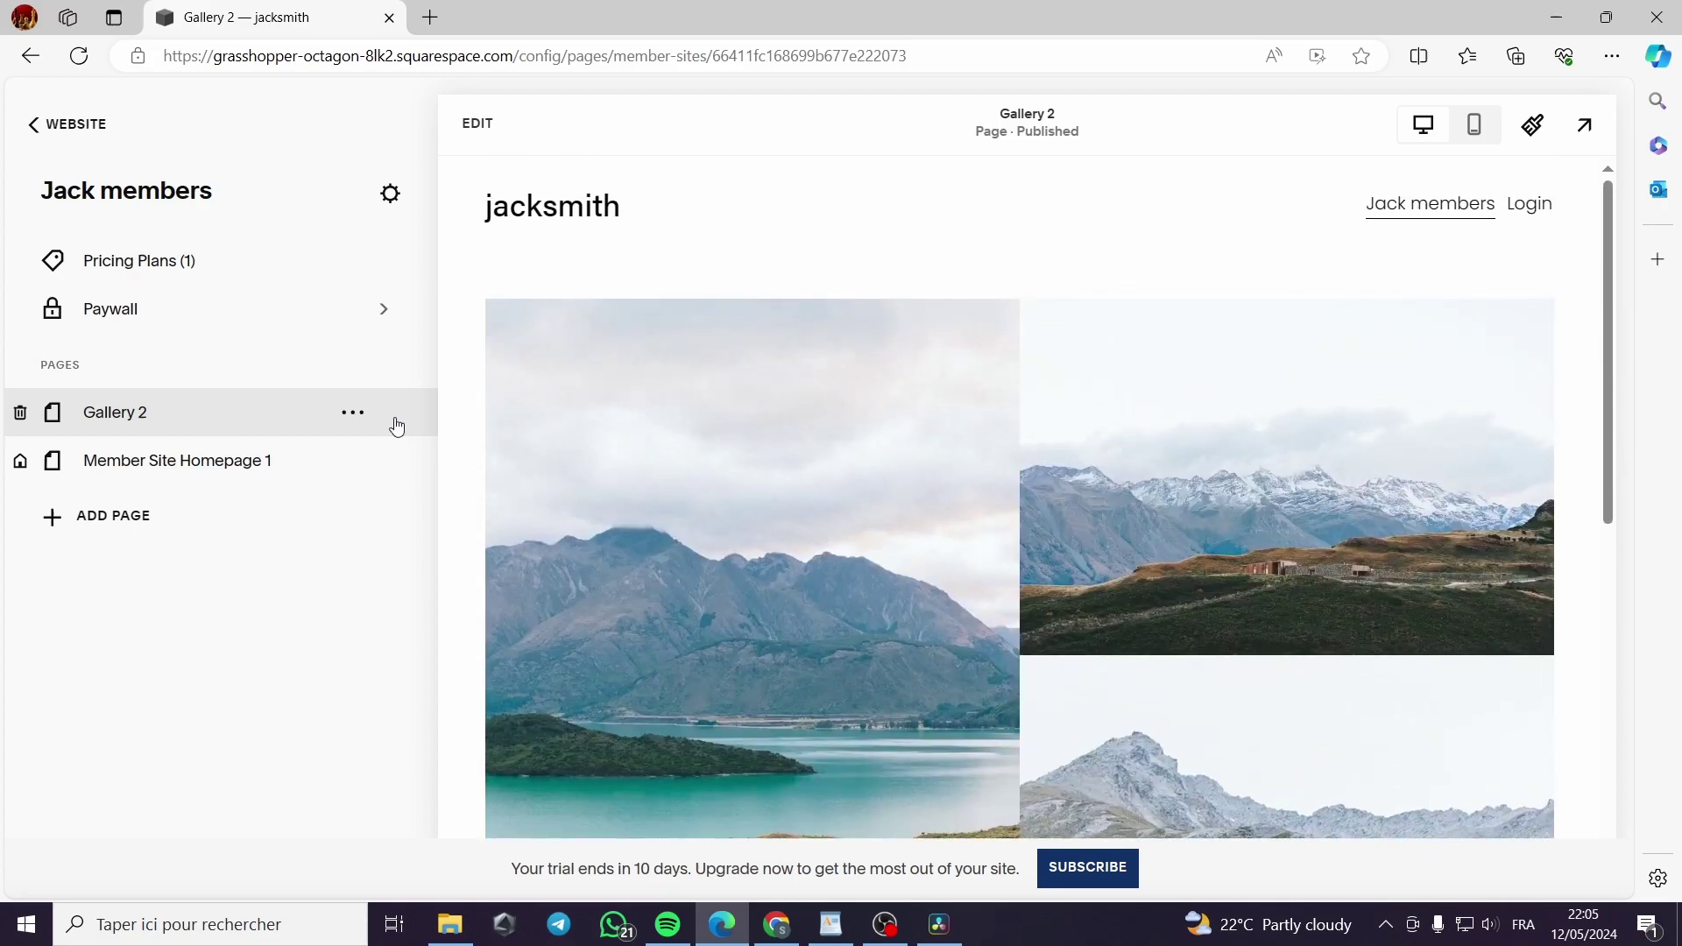
Preview Member Site Homepage 1's Welcome Home banner, member features and upcoming events sections
{"action": "left_click", "coordinate": [136, 485]}
{"action": "scroll", "coordinate": [1049, 579], "scroll_direction": "down", "scroll_amount": 3}
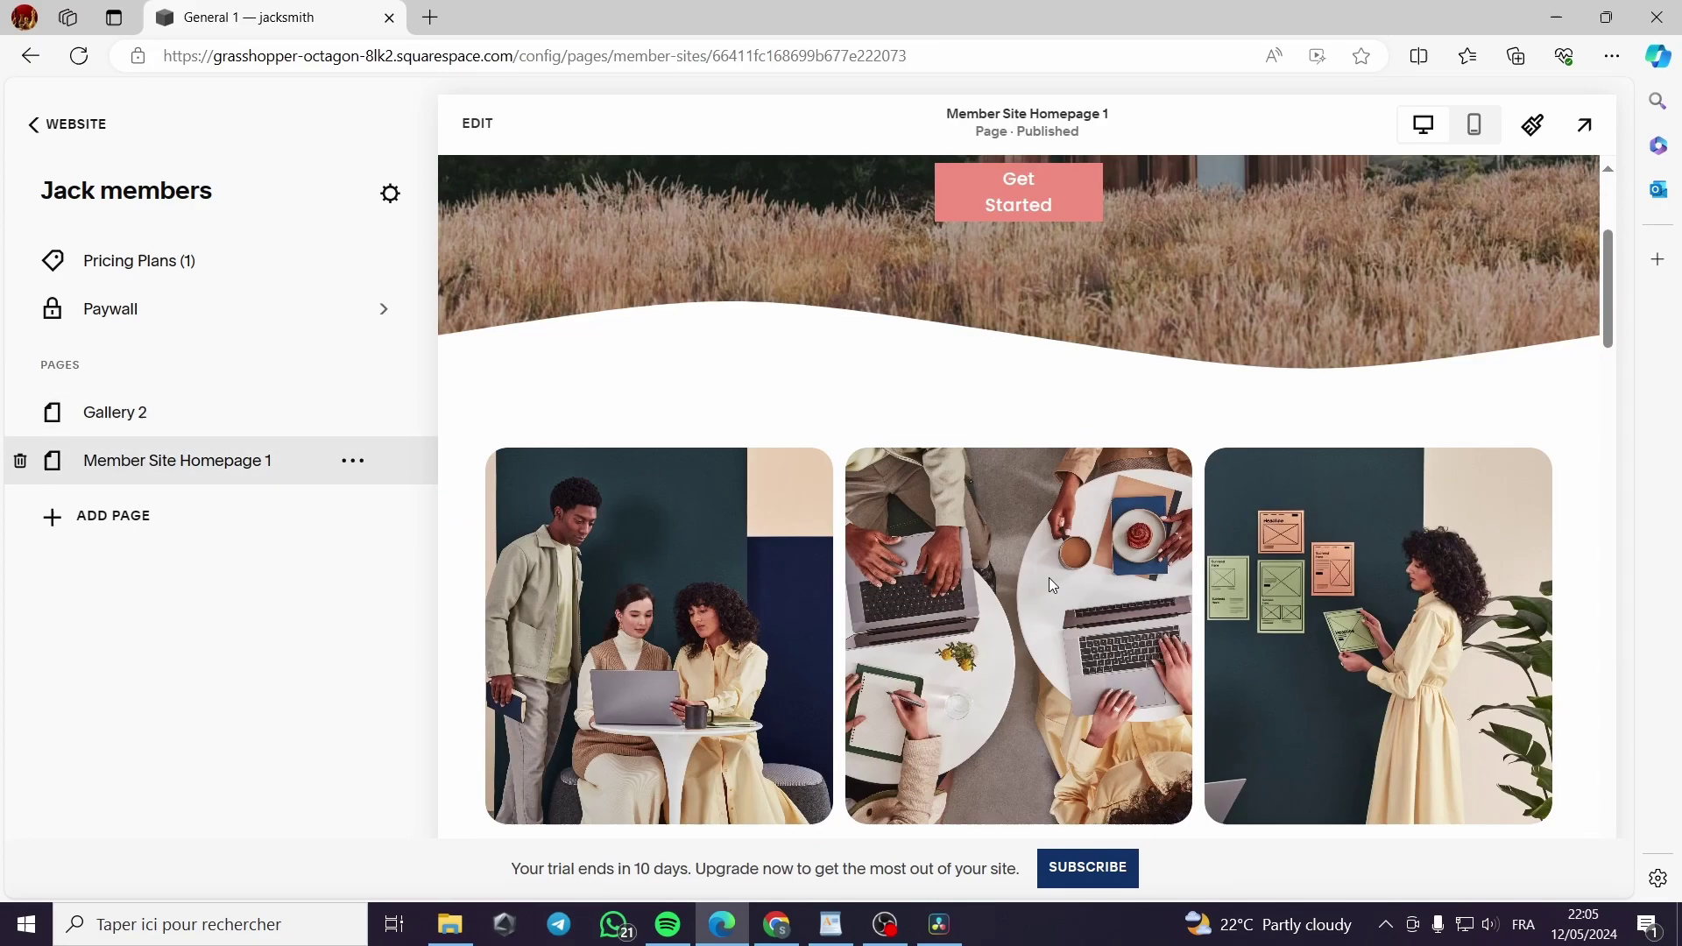
{"action": "scroll", "coordinate": [1052, 585], "scroll_direction": "down", "scroll_amount": 15}
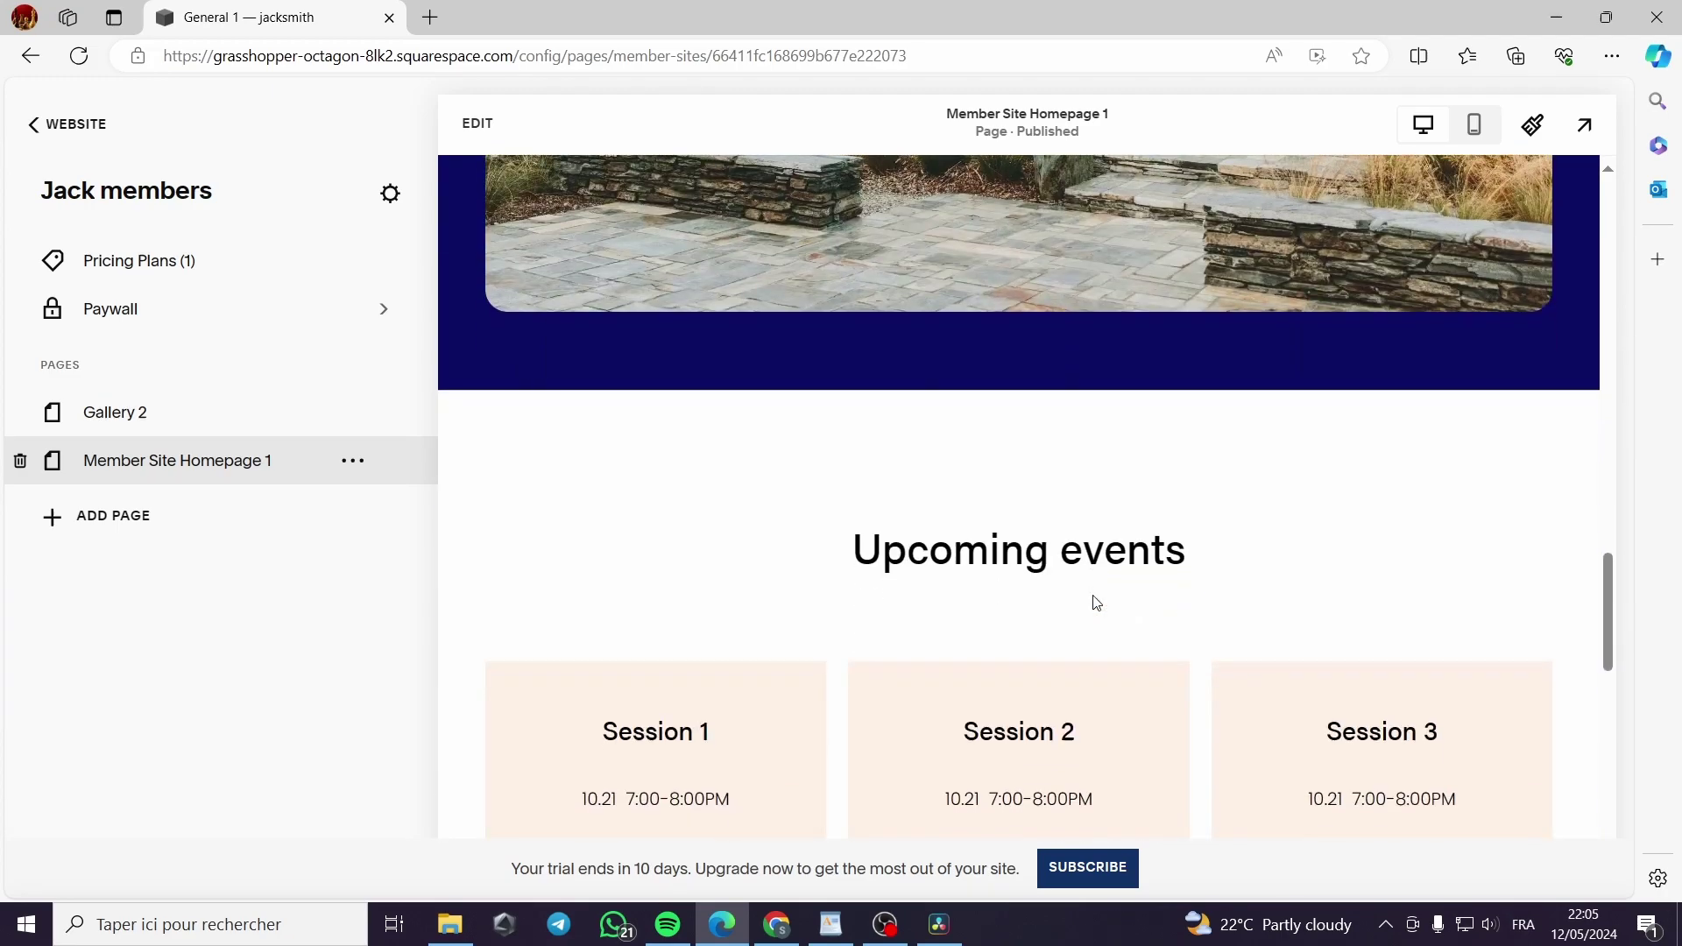
{"action": "scroll", "coordinate": [1097, 603], "scroll_direction": "down", "scroll_amount": 5}
{"action": "scroll", "coordinate": [1096, 603], "scroll_direction": "up", "scroll_amount": 12}
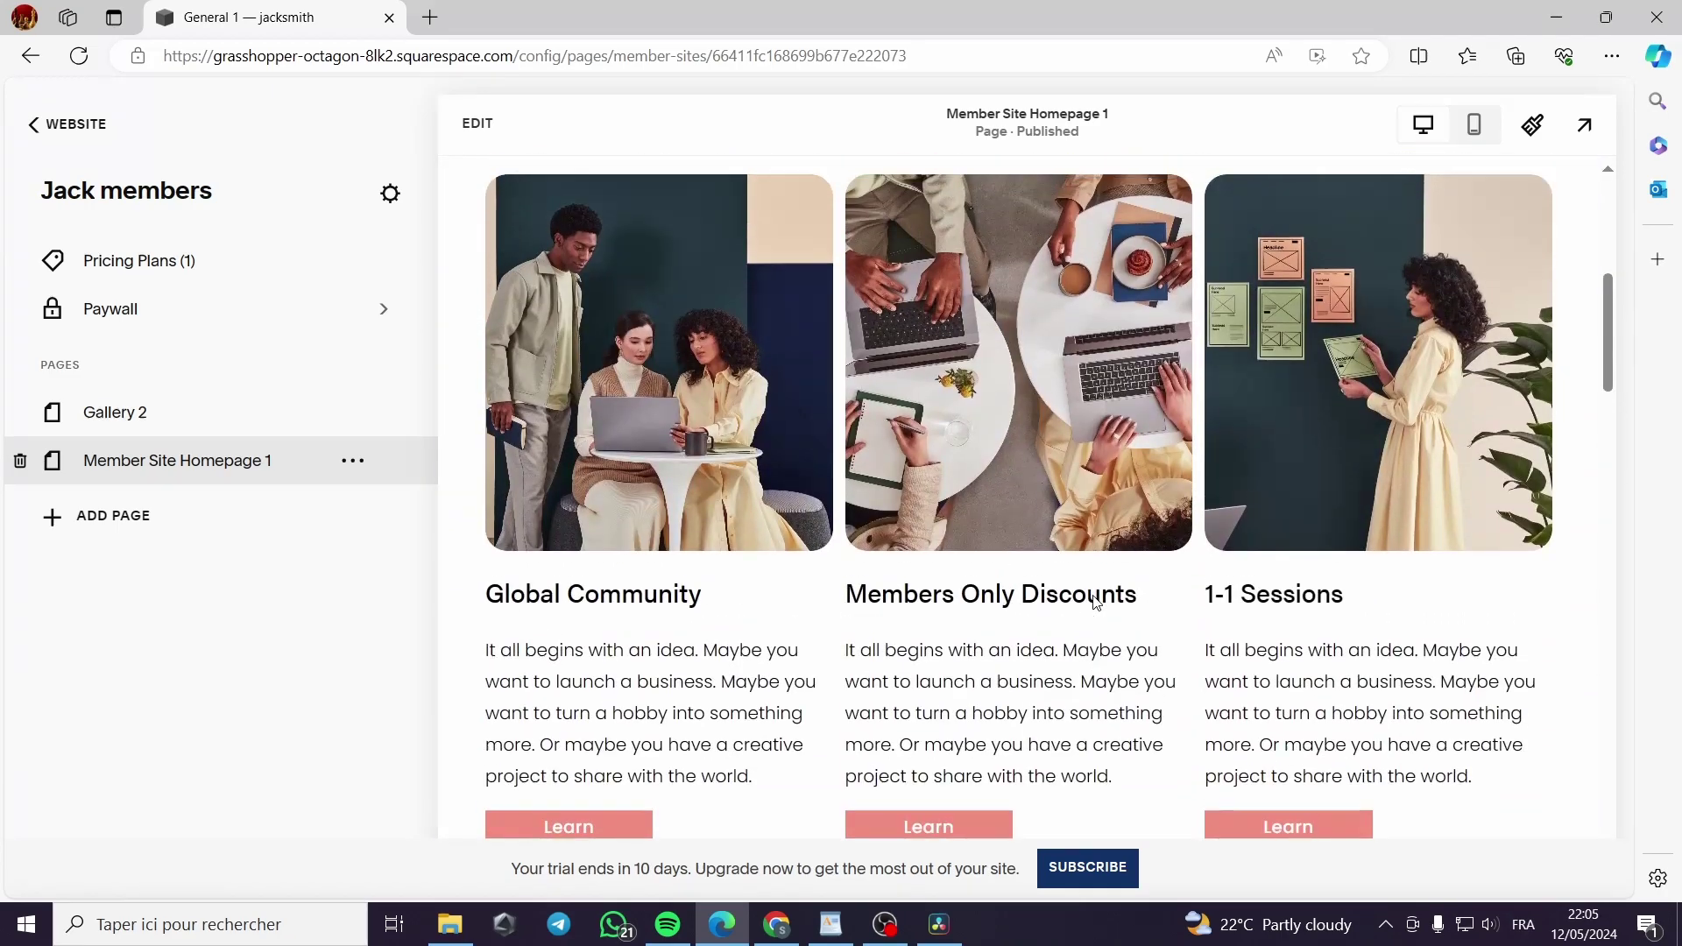
{"action": "scroll", "coordinate": [1139, 591], "scroll_direction": "up", "scroll_amount": 5}
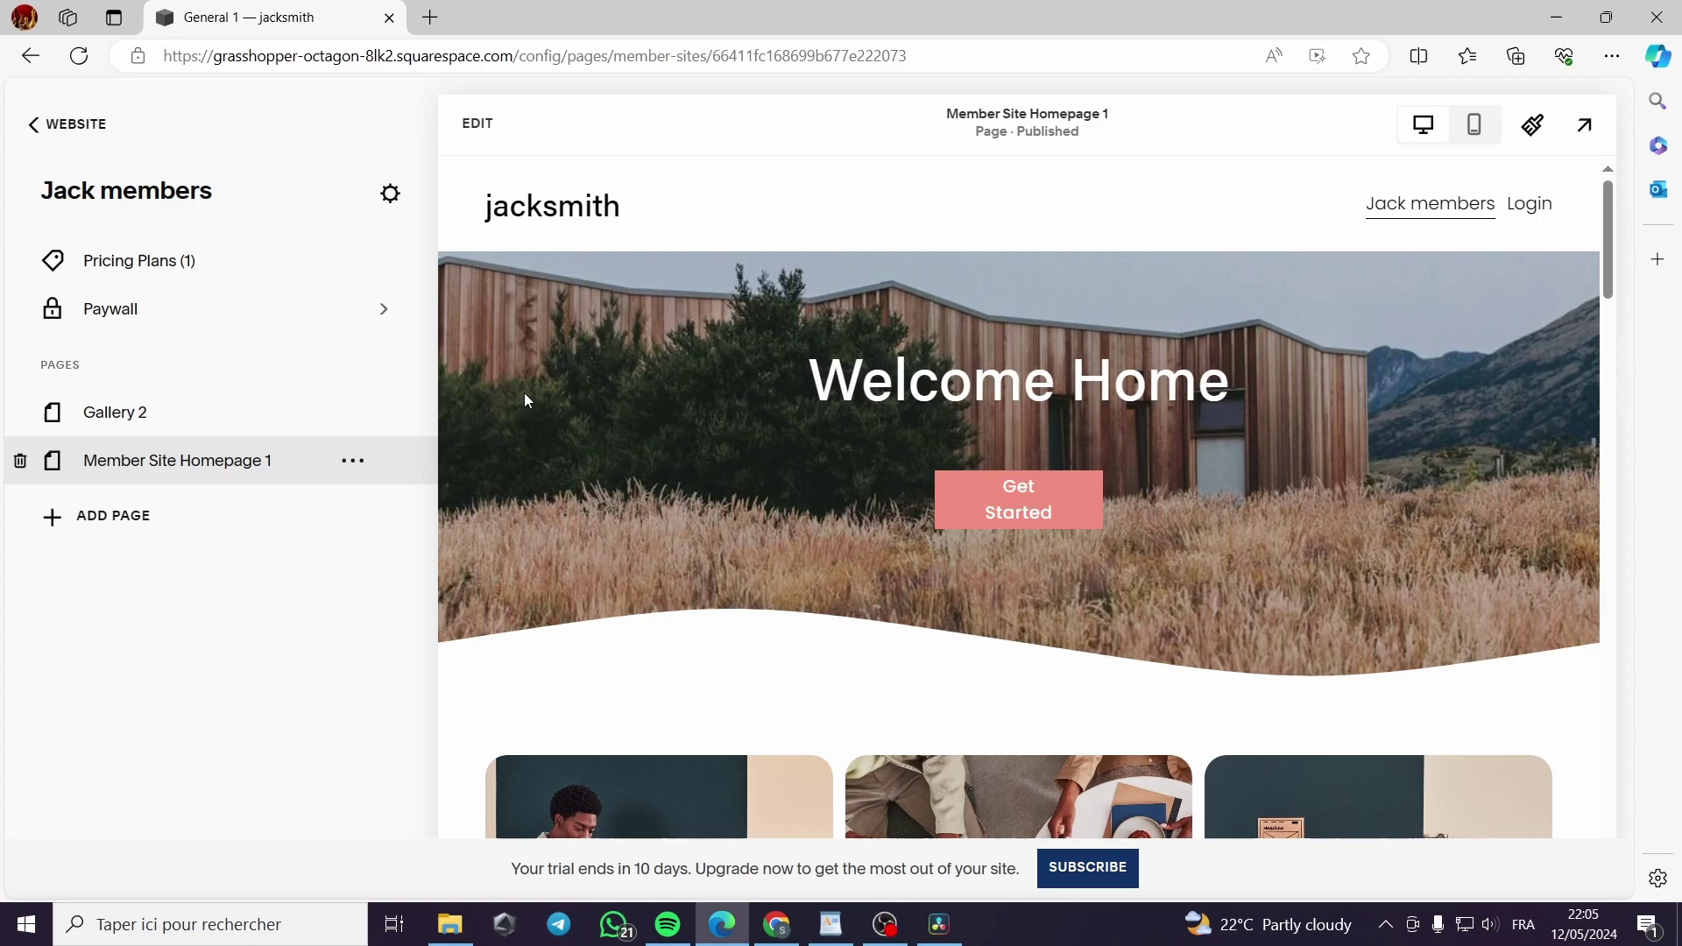